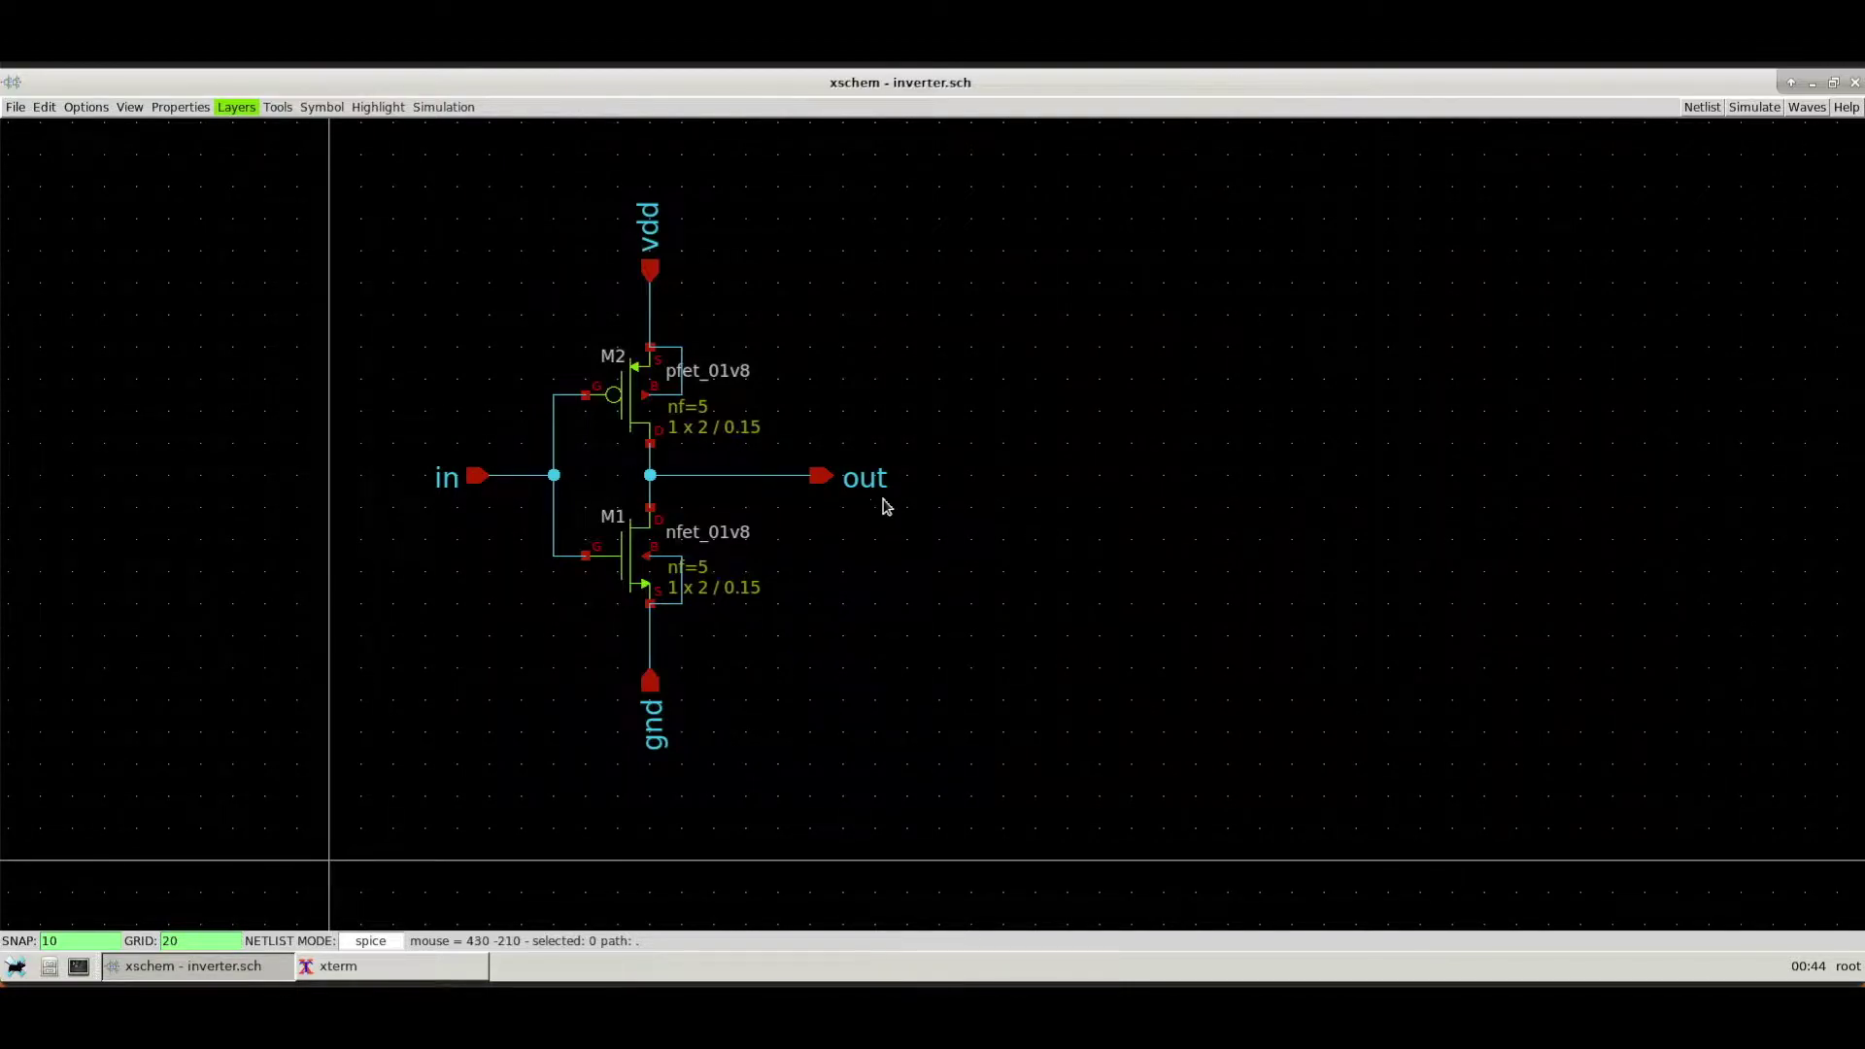
- Examine the inverter schematic, including its pins and the pfet_01v8 and nfet_01v8 sizes and finger counts
{"action": "left_click_drag", "start_coordinate": [377, 202], "coordinate": [956, 780]}
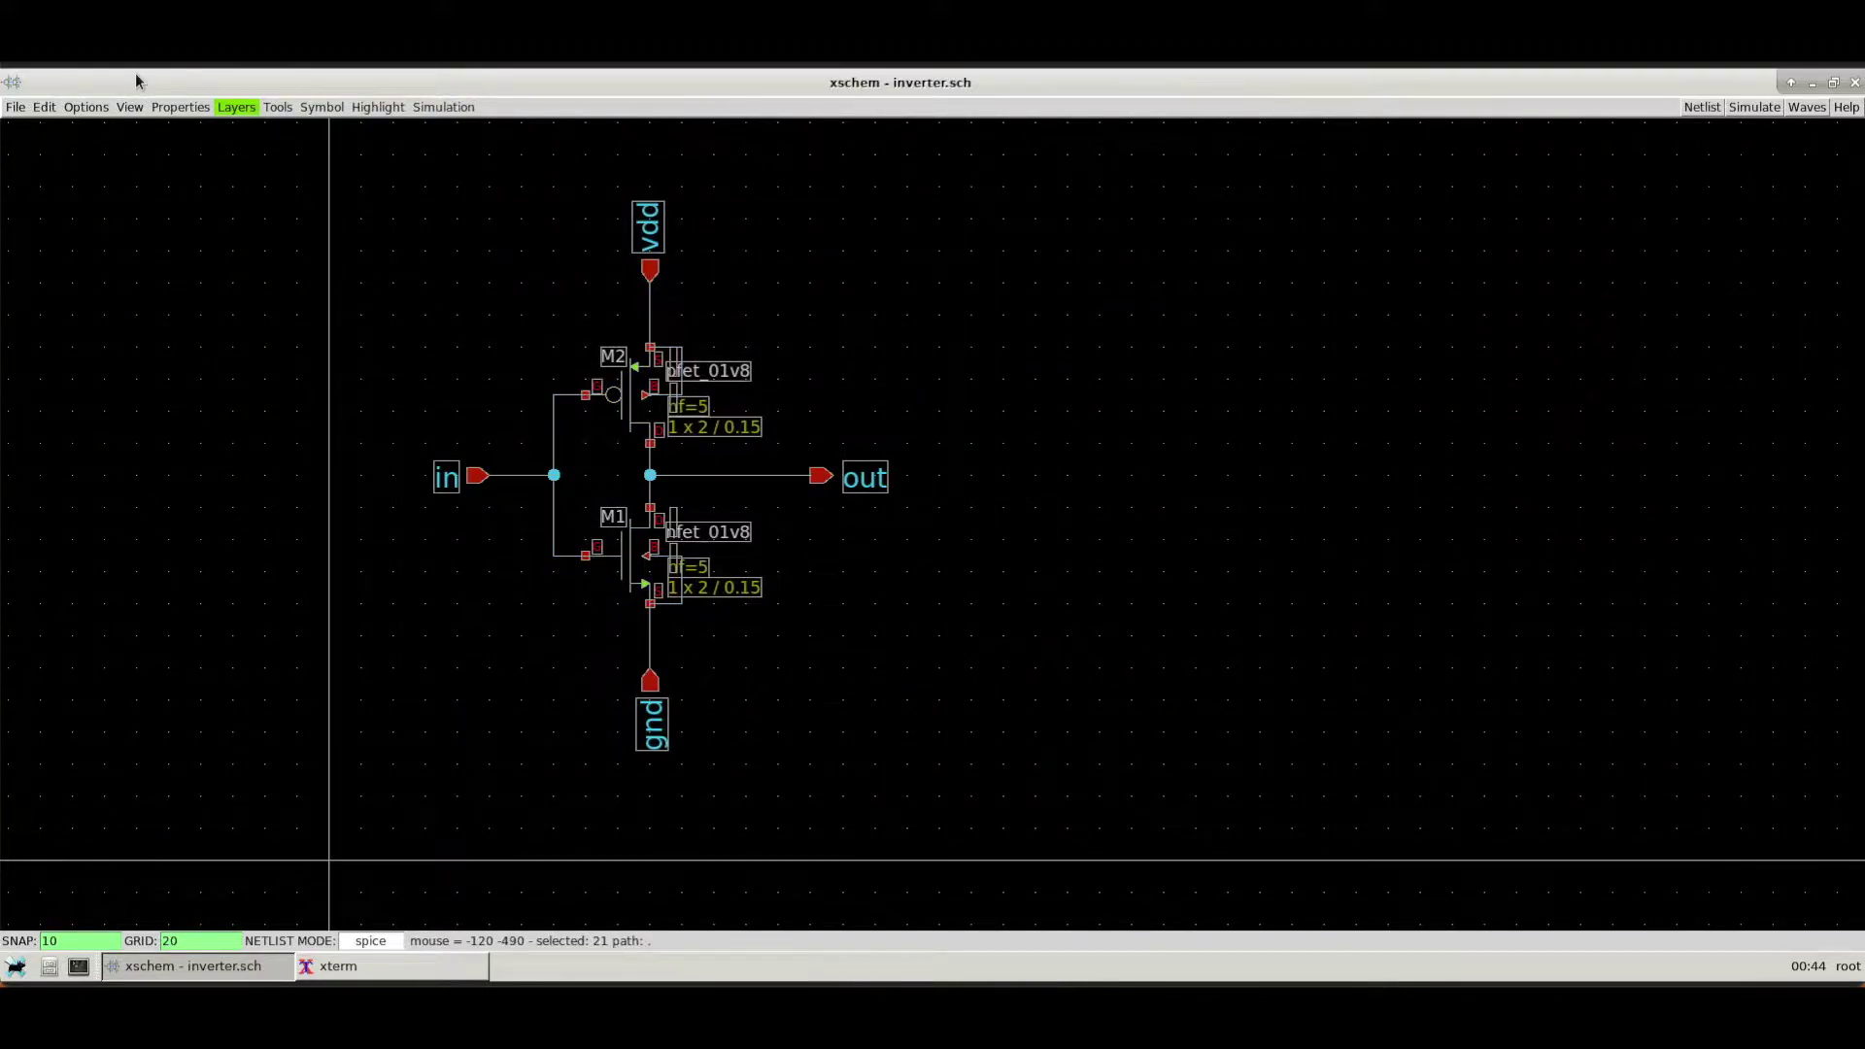
{"action": "left_click", "coordinate": [1277, 412]}
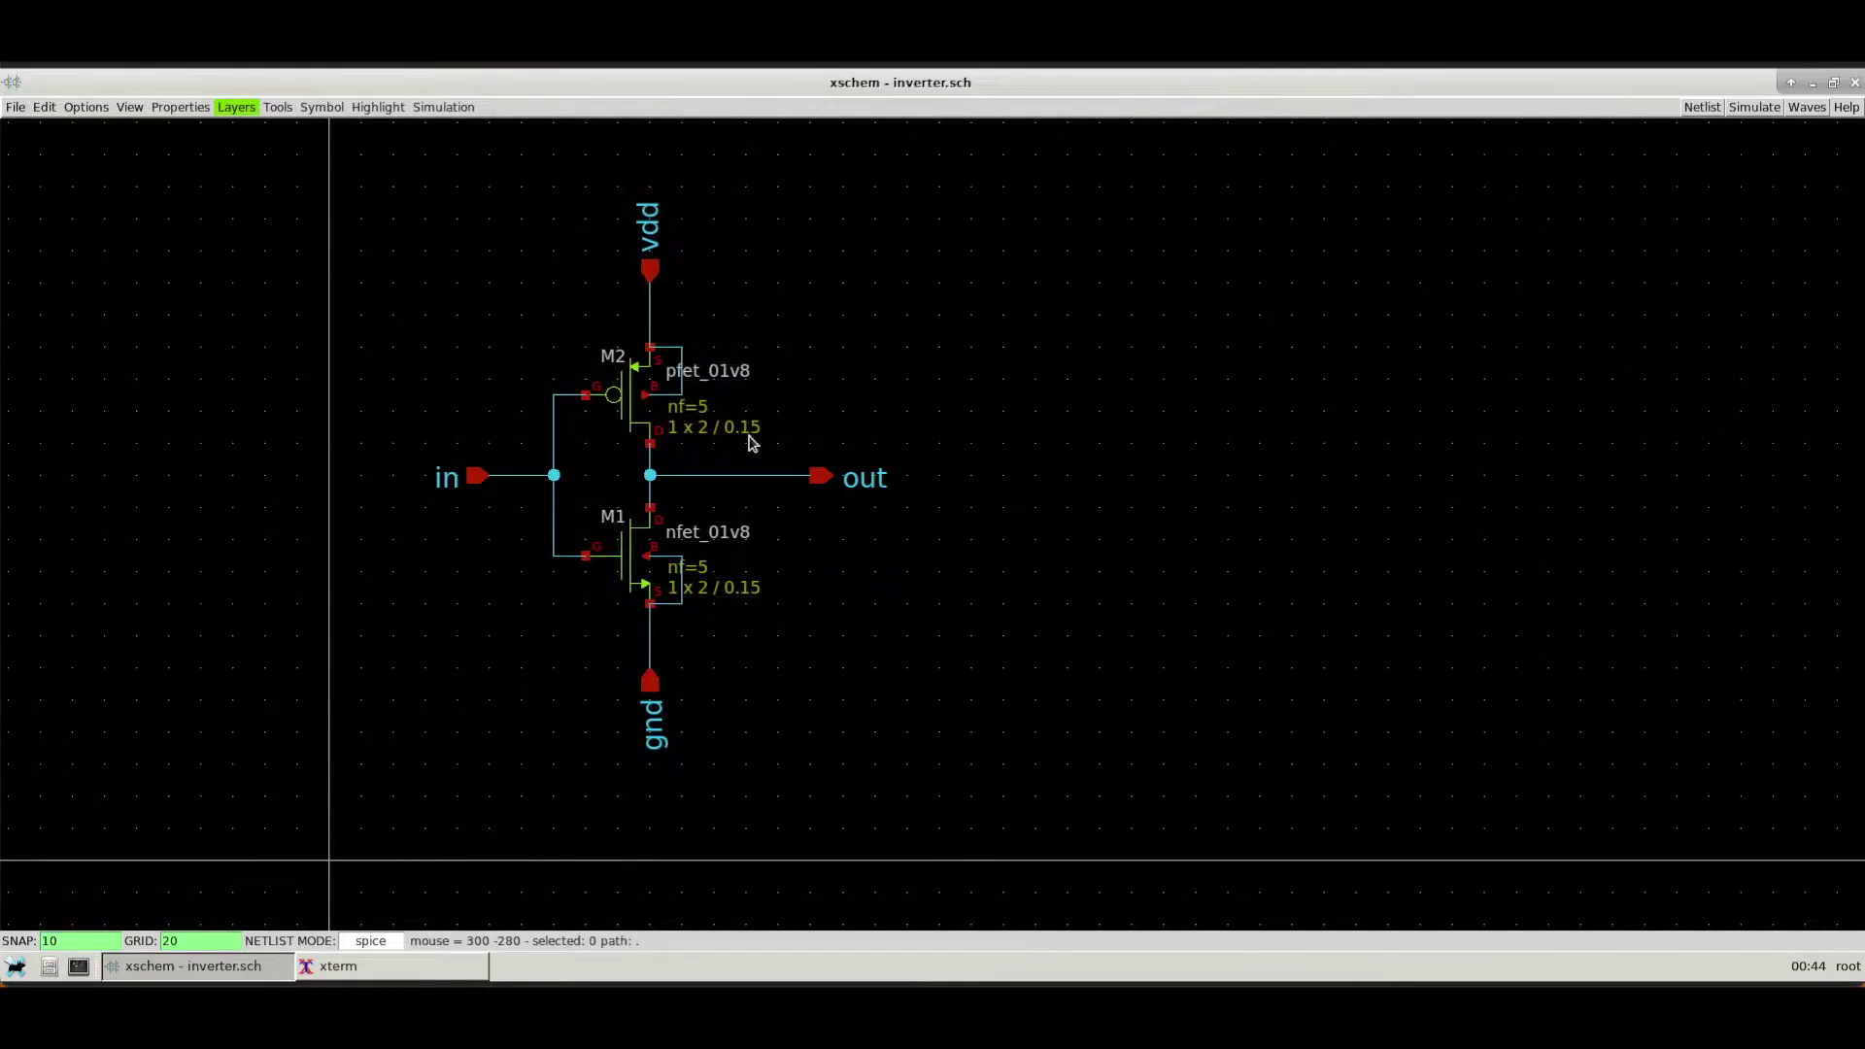
{"action": "scroll", "coordinate": [668, 423], "scroll_direction": "up", "scroll_amount": 5}
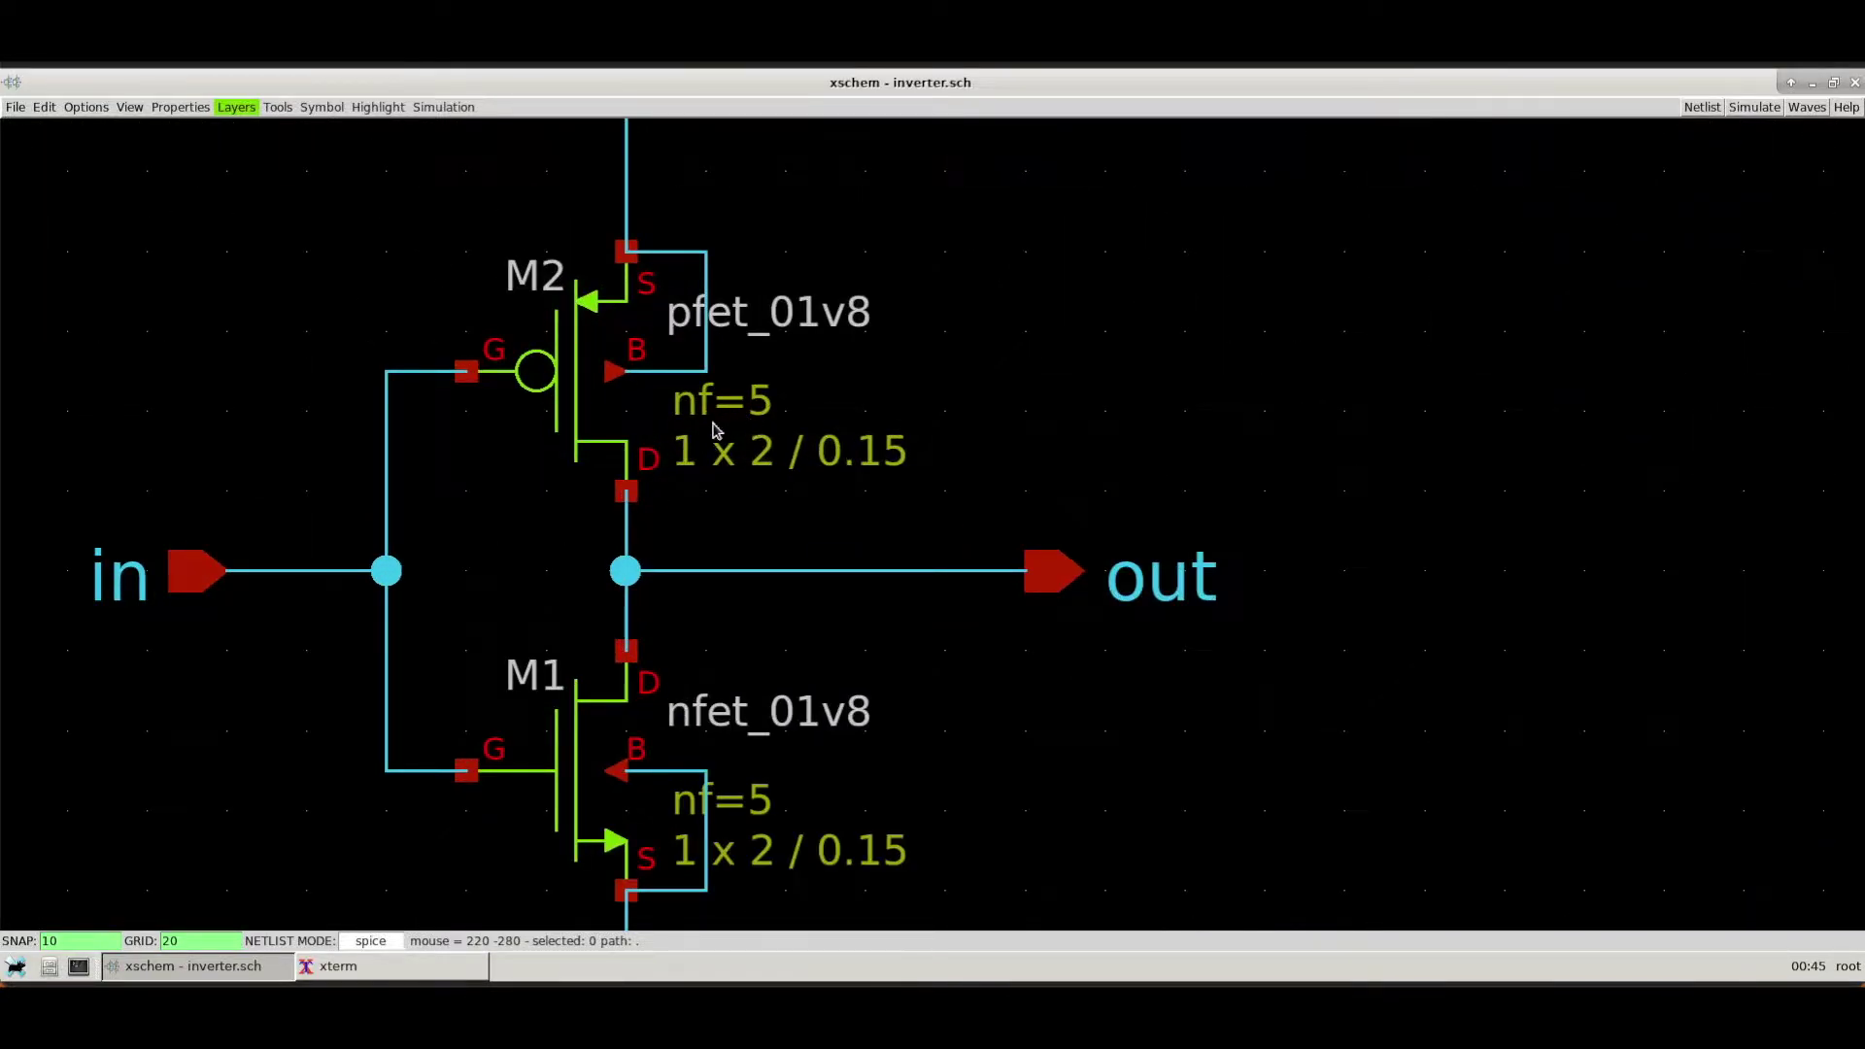
{"action": "left_click_drag", "start_coordinate": [667, 369], "coordinate": [744, 413]}
{"action": "scroll", "coordinate": [668, 413], "scroll_direction": "down", "scroll_amount": 4}
{"action": "middle_click_drag", "start_coordinate": [911, 563], "coordinate": [871, 492]}
{"action": "scroll", "coordinate": [871, 498], "scroll_direction": "down", "scroll_amount": 2}
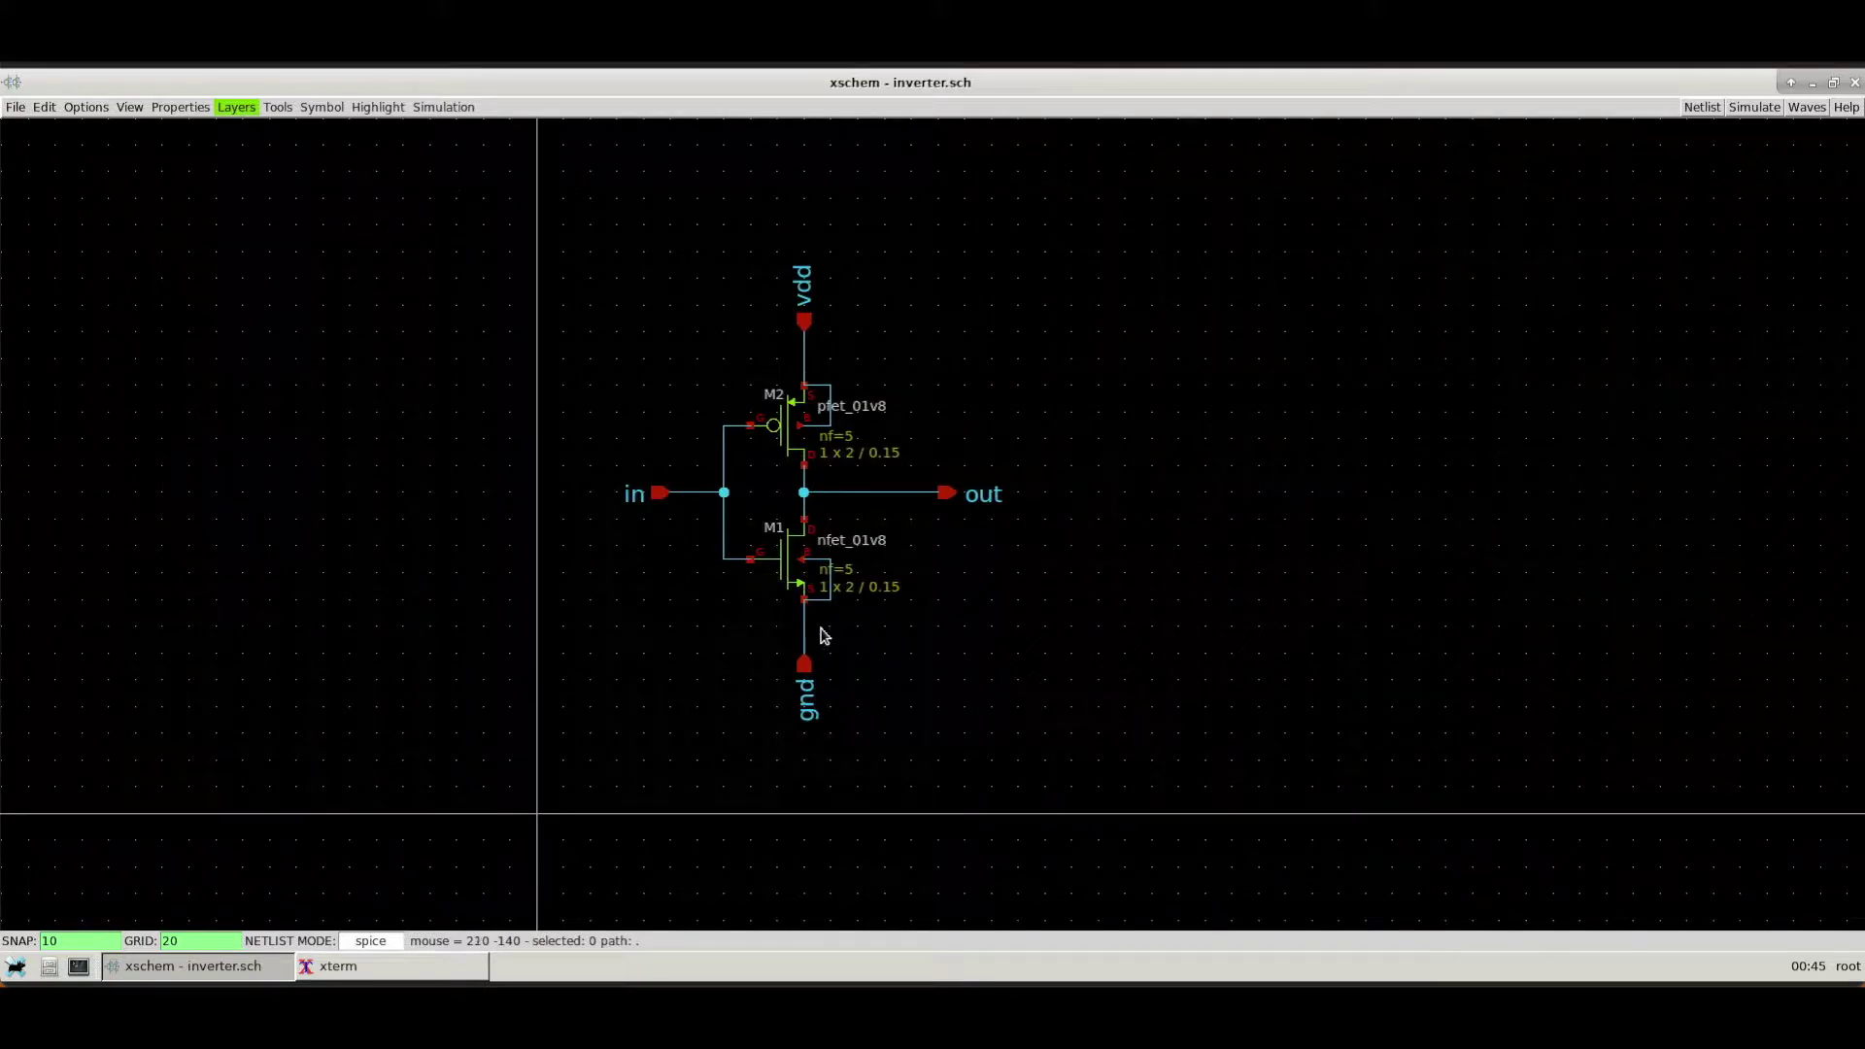
- Set the netlist directory to /headless/.xschem/simulations and generate the SPICE netlist of the inverter schematic
{"action": "left_click", "coordinate": [435, 108]}
{"action": "left_click", "coordinate": [499, 126]}
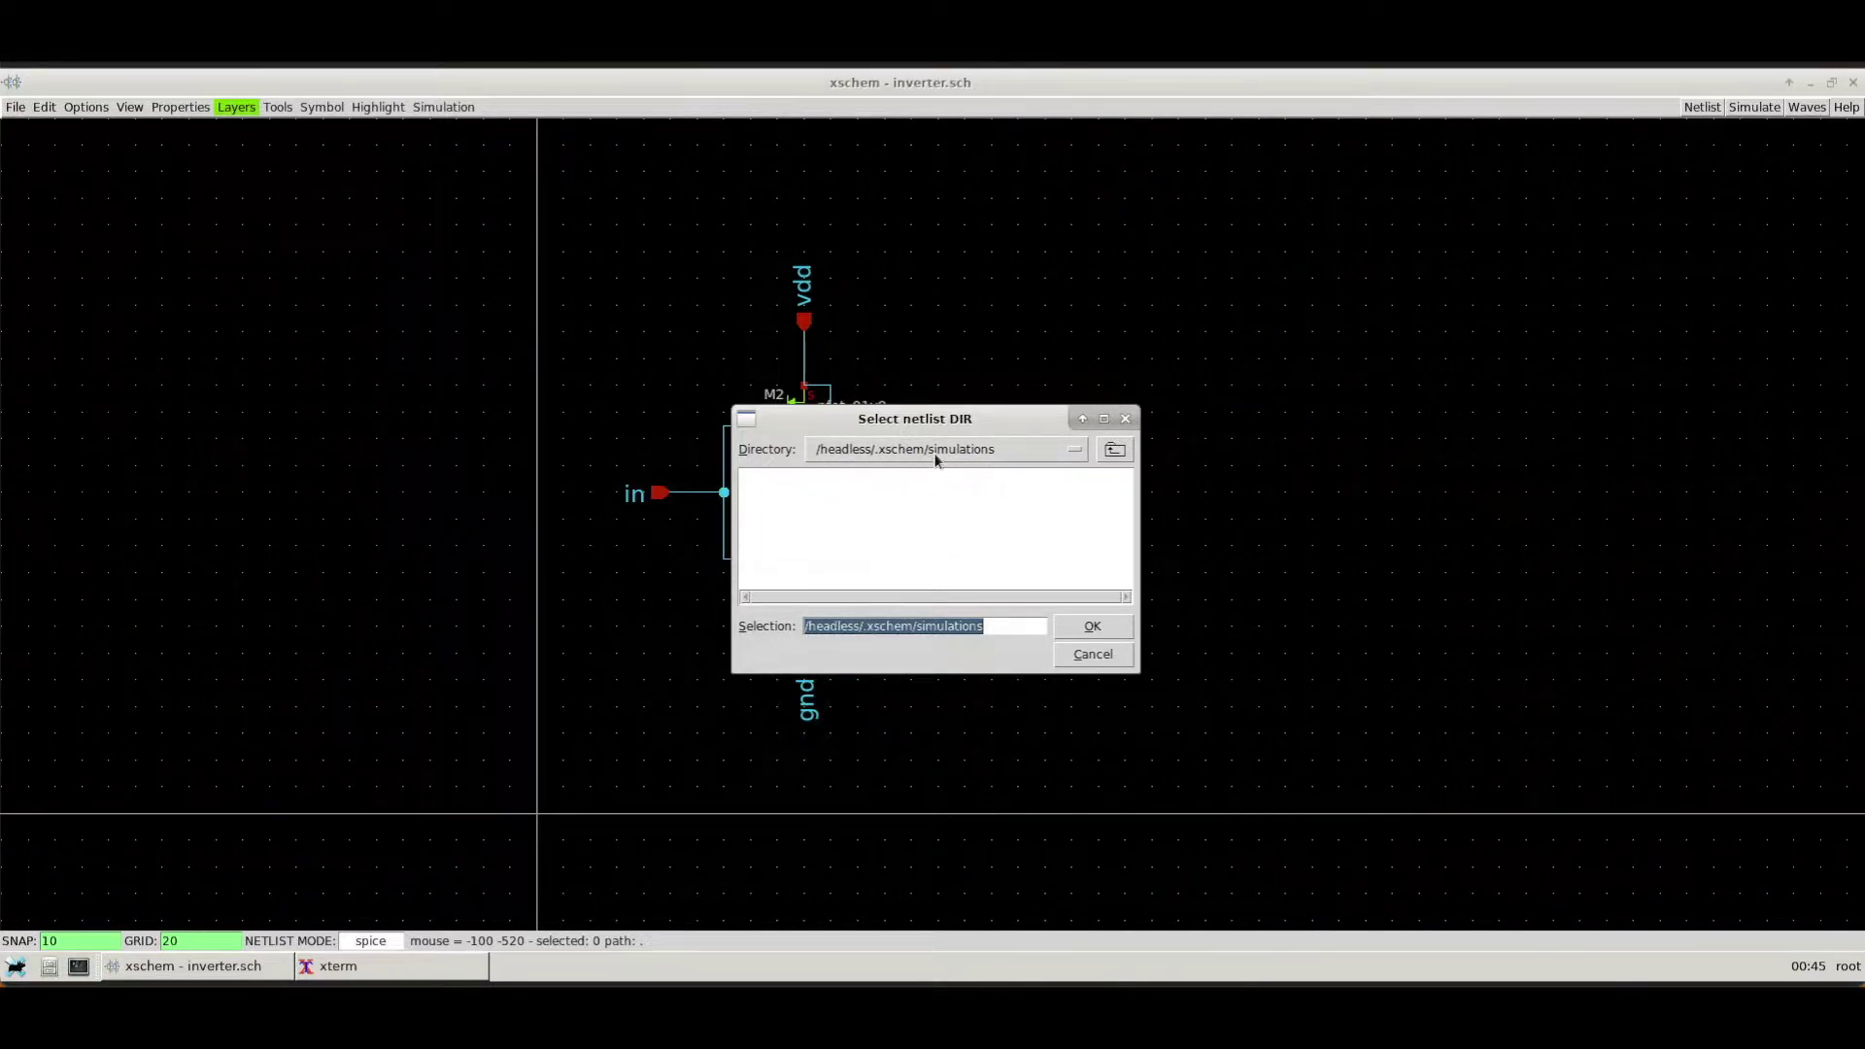
{"action": "left_click", "coordinate": [1093, 633]}
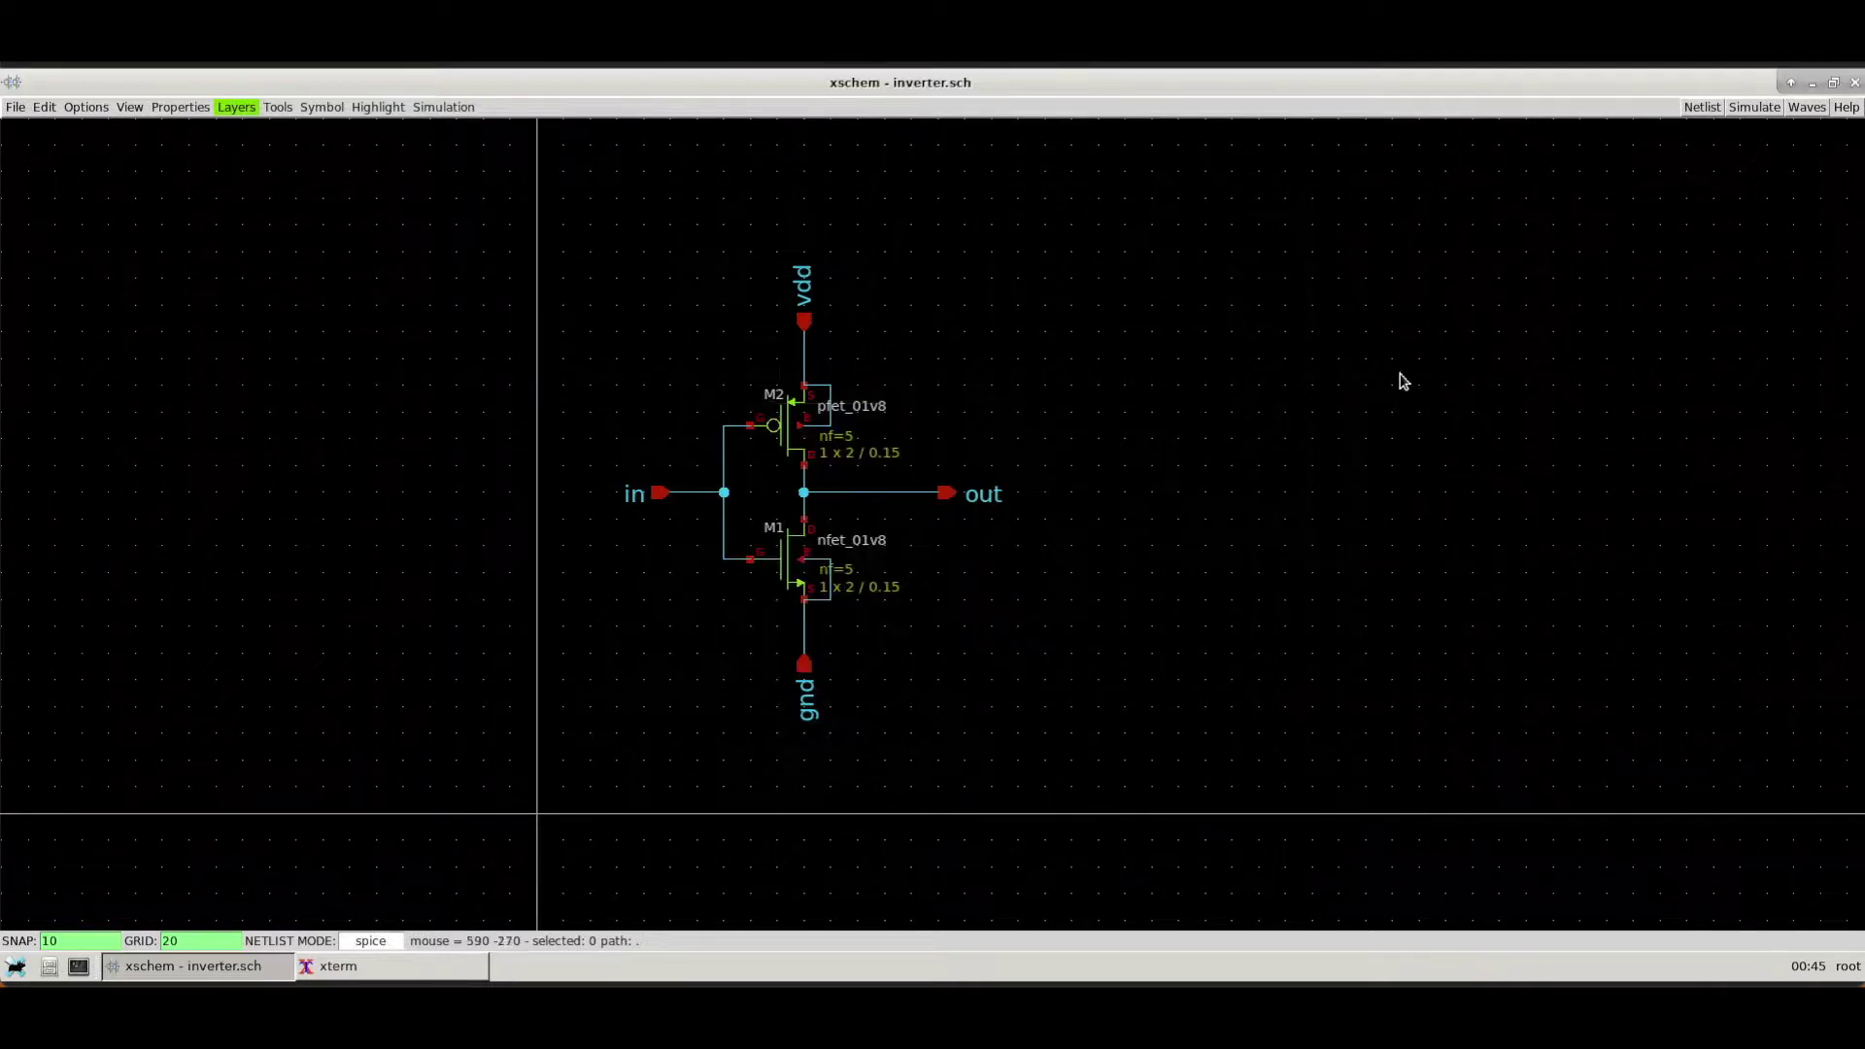
{"action": "left_click", "coordinate": [1705, 107]}
{"action": "left_click_drag", "start_coordinate": [510, 225], "coordinate": [1112, 792]}
- Launch Magic from a new terminal with the startup file /foss/pdk/sky130A/libs.tech/magic/sky130A.magicrc and maximize its layout window
{"action": "left_click", "coordinate": [79, 966]}
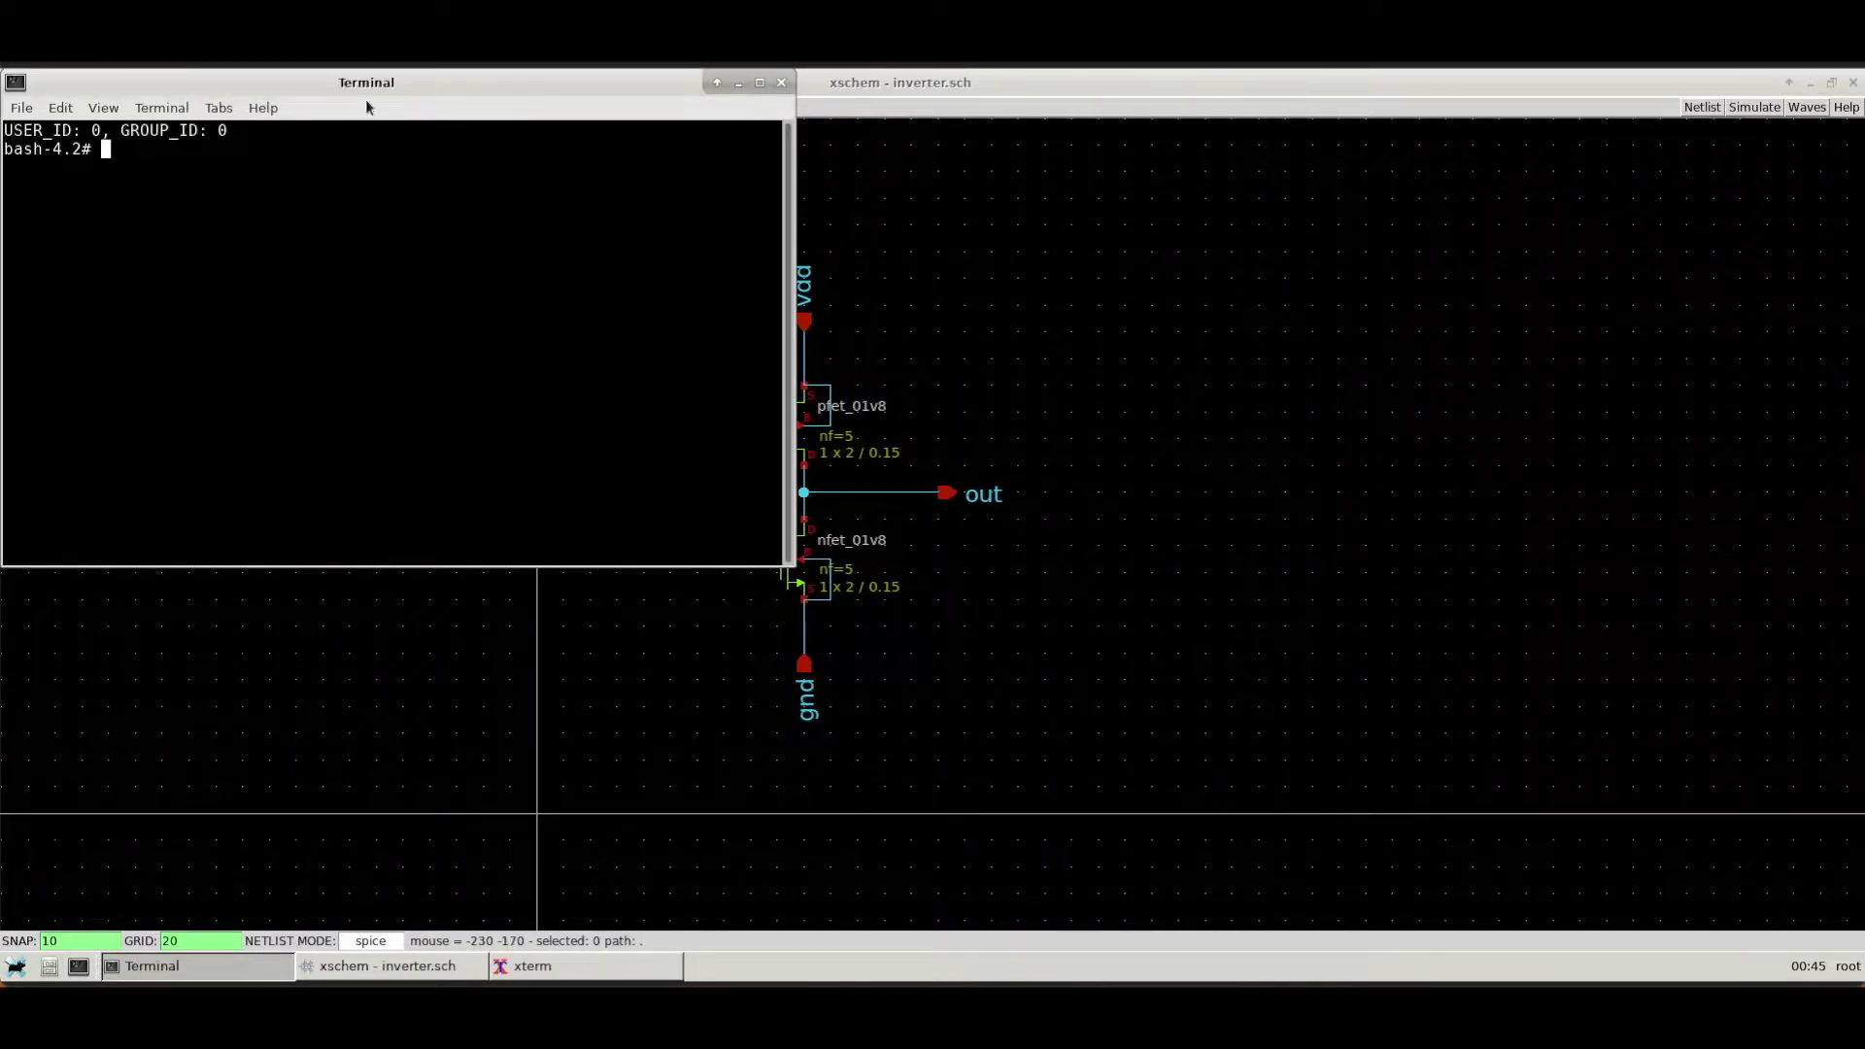
{"action": "left_click_drag", "start_coordinate": [366, 85], "coordinate": [1029, 245]}
{"action": "type", "text": "magic -rc /foss/pdk/sky130A/libs.tech/magic/sky130A.magicrc"}
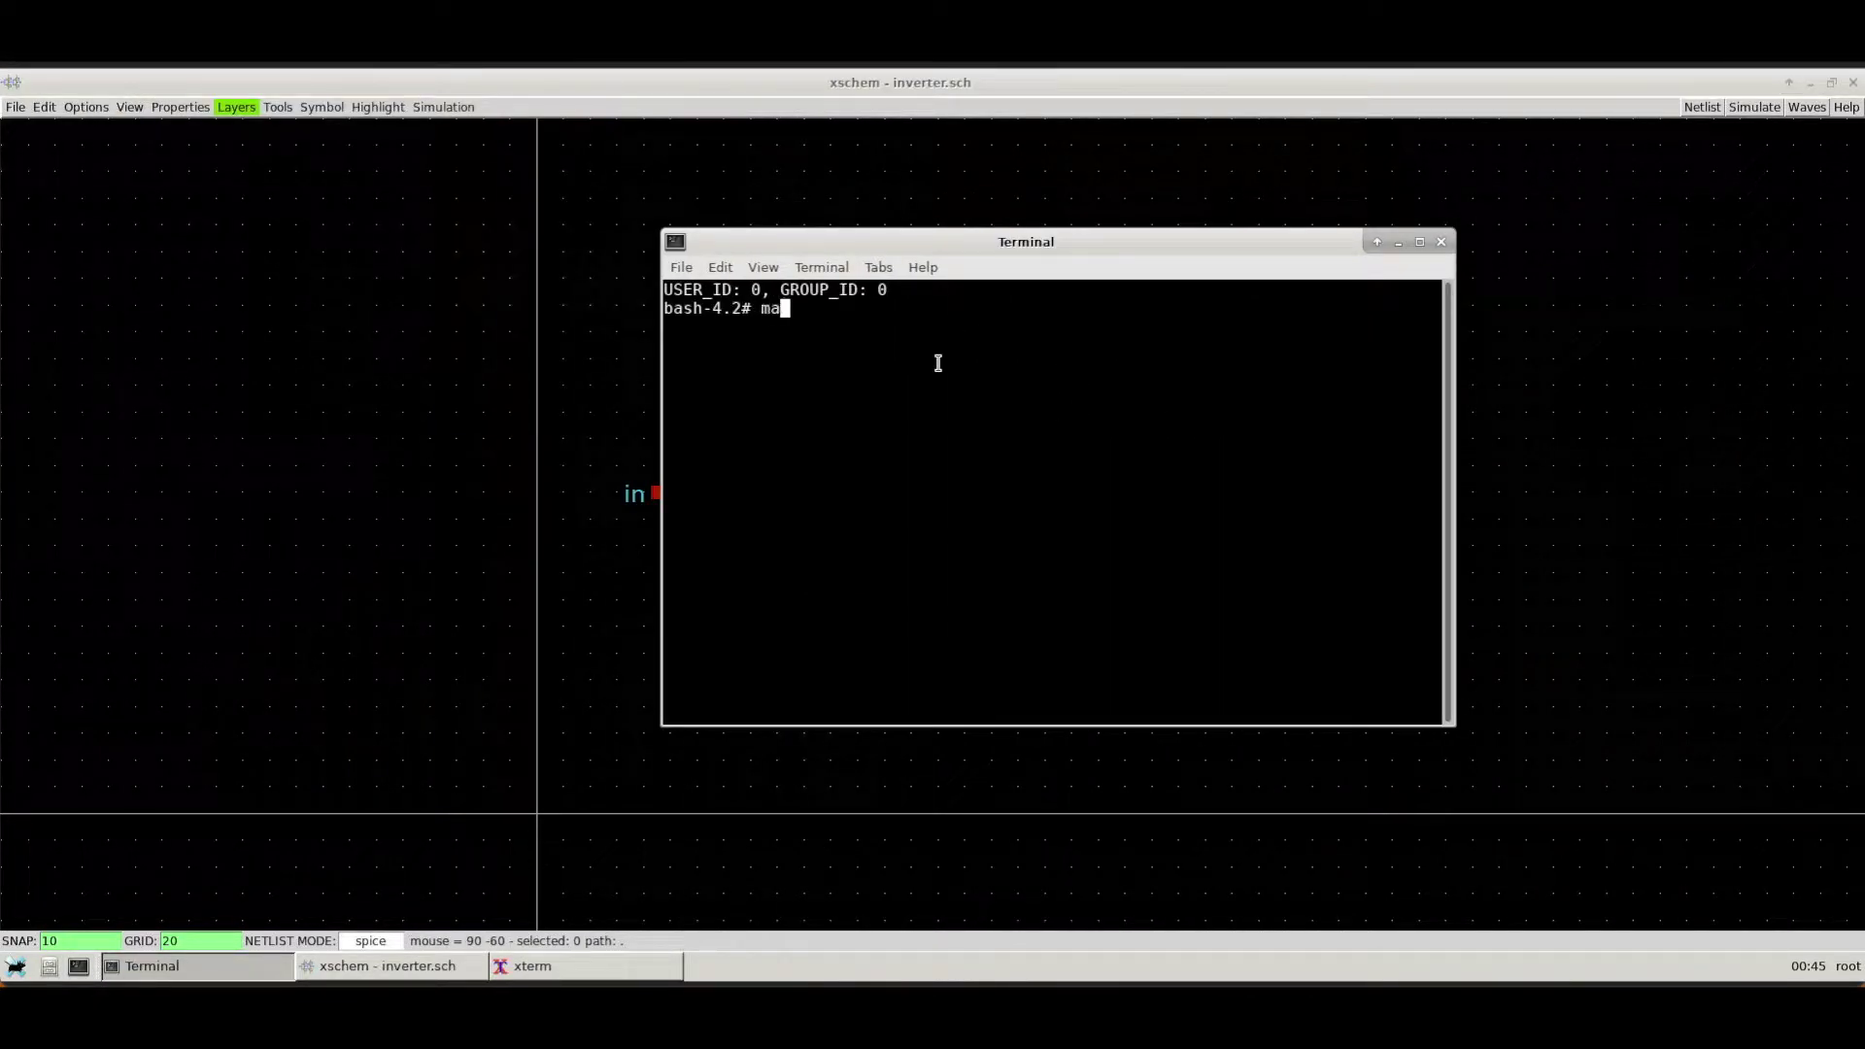
{"action": "key", "text": "Return"}
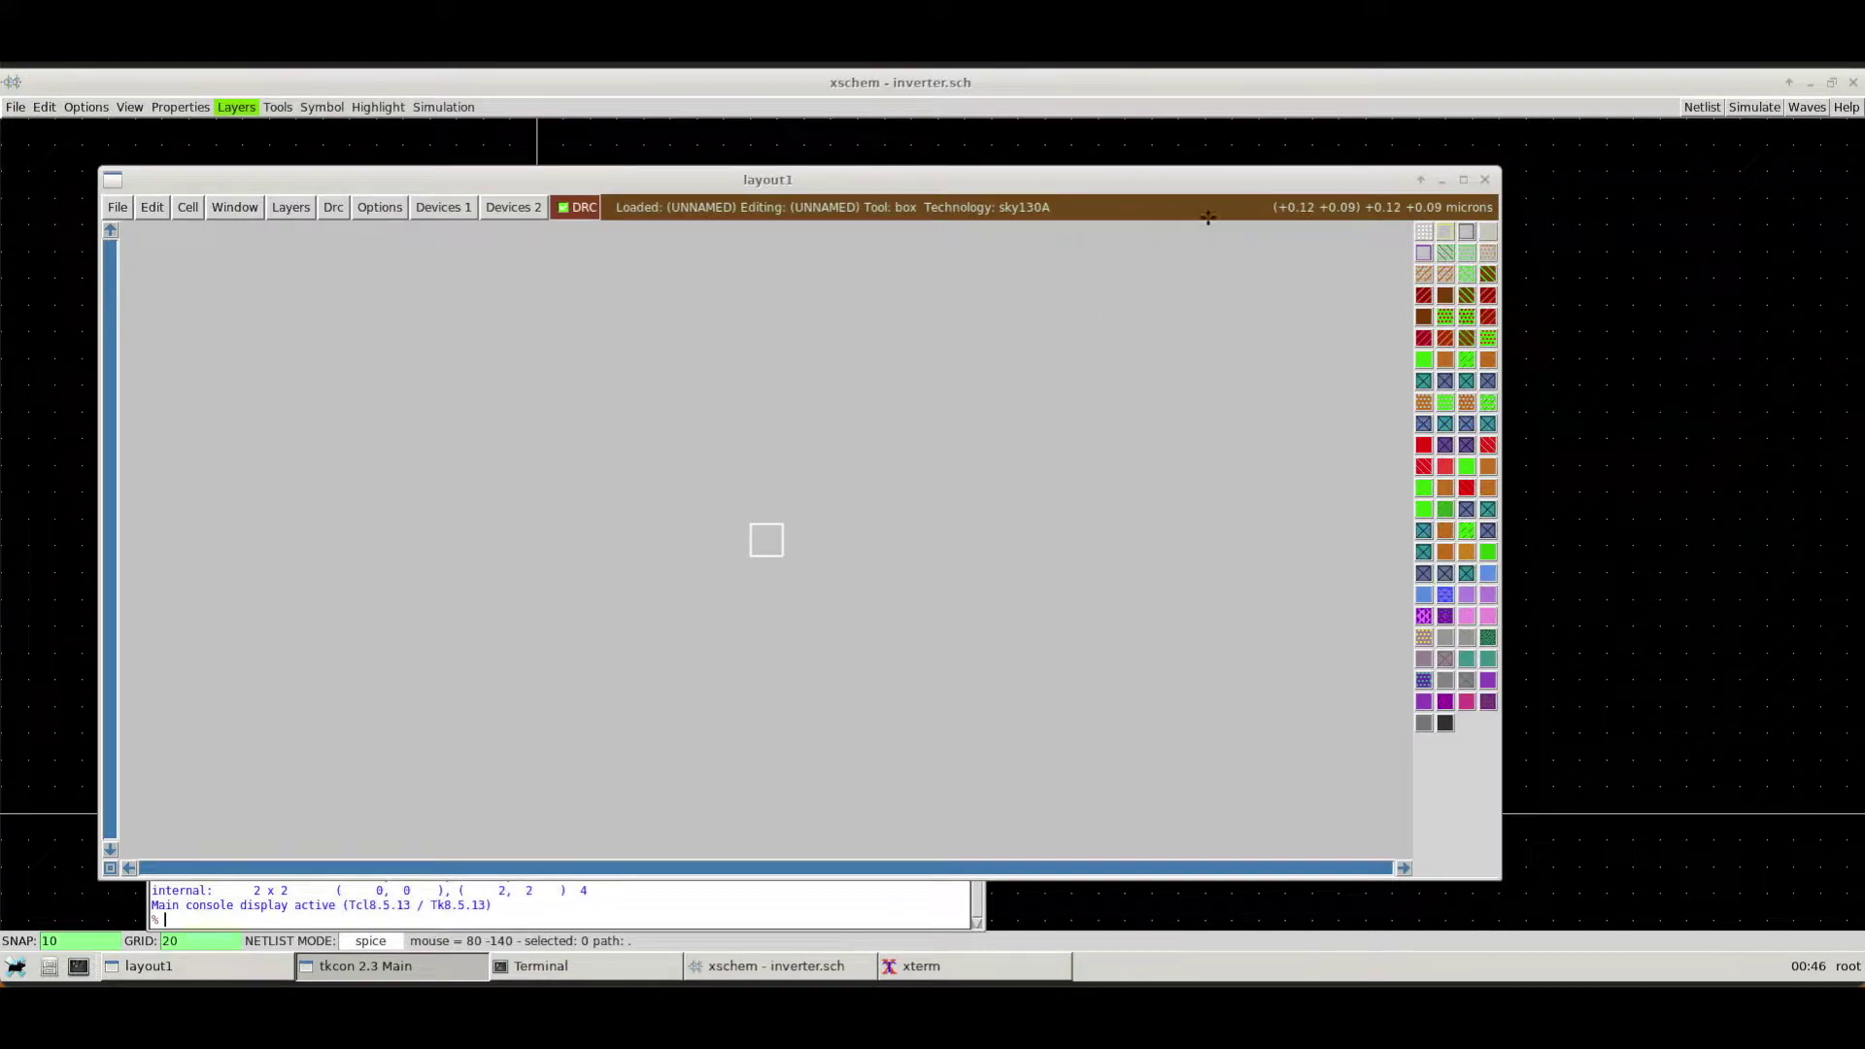
{"action": "left_click", "coordinate": [1462, 179]}
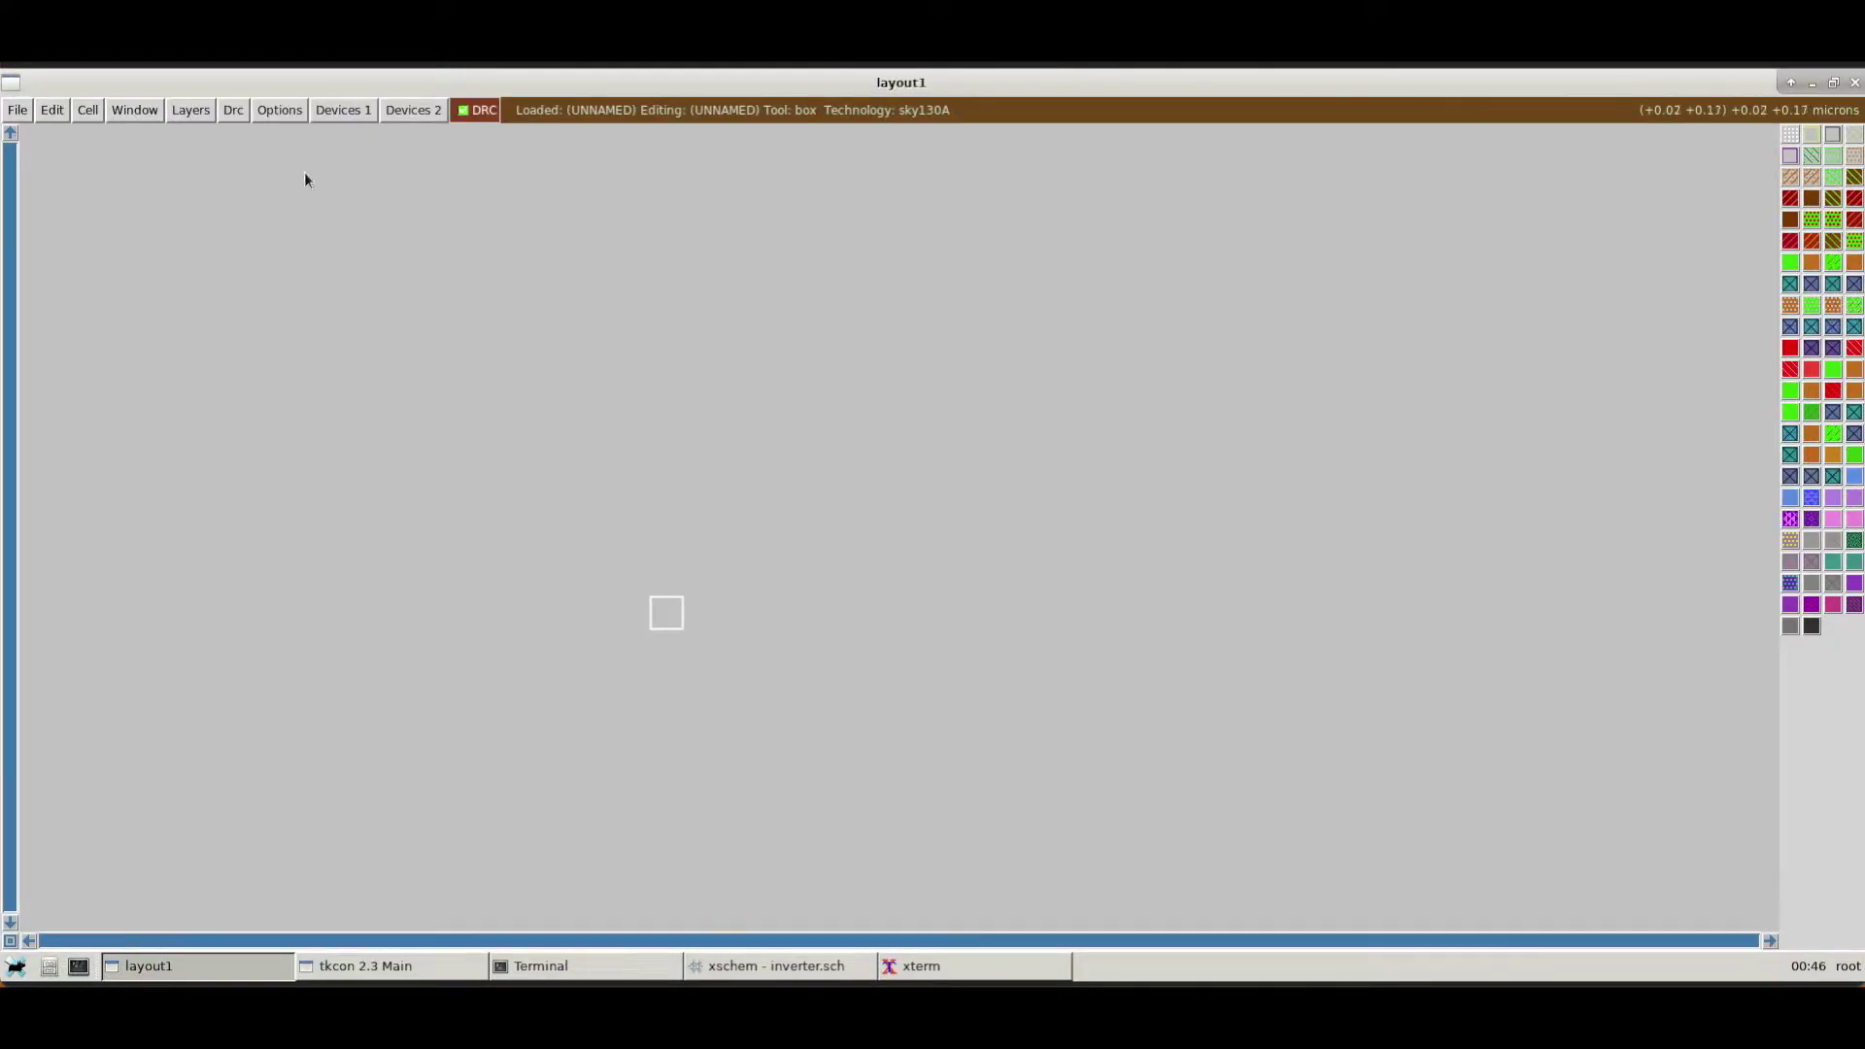
- Check the loaded technology and the available alternatives in Magic's technology manager
{"action": "left_click", "coordinate": [279, 110]}
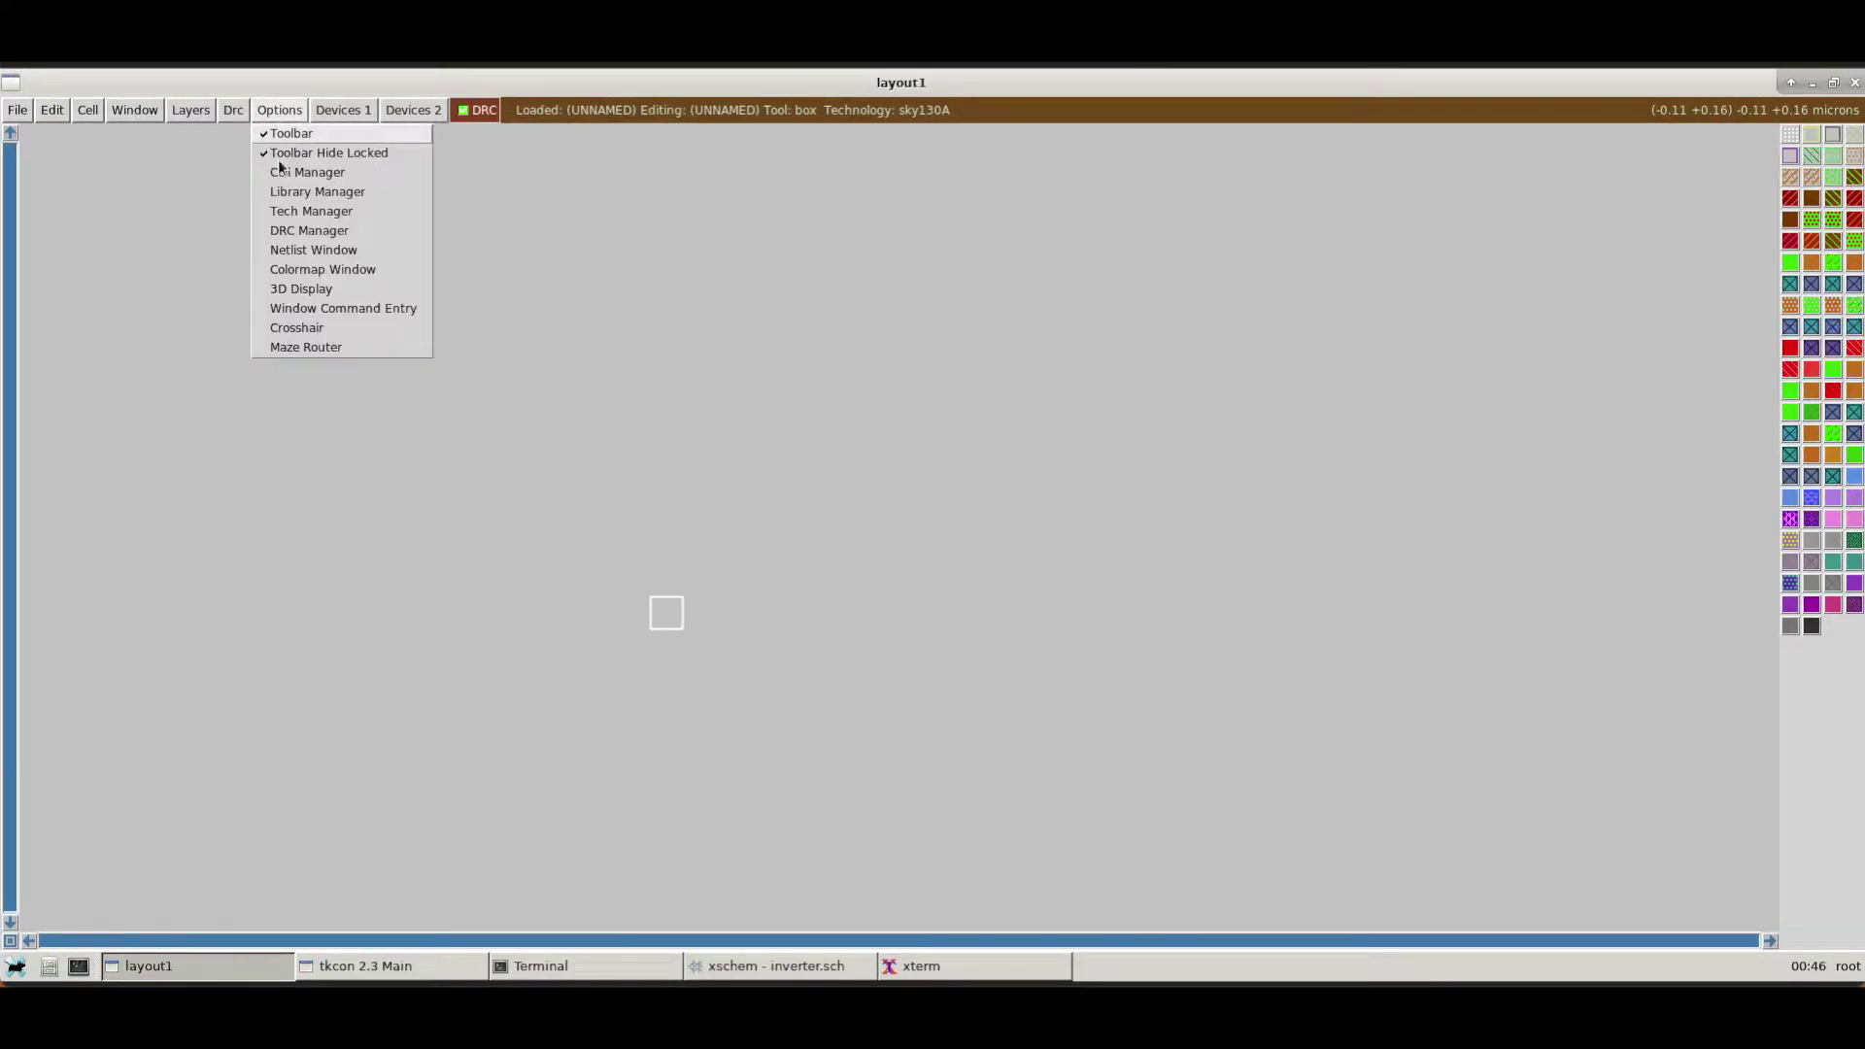
{"action": "left_click", "coordinate": [328, 211]}
{"action": "left_click", "coordinate": [947, 439]}
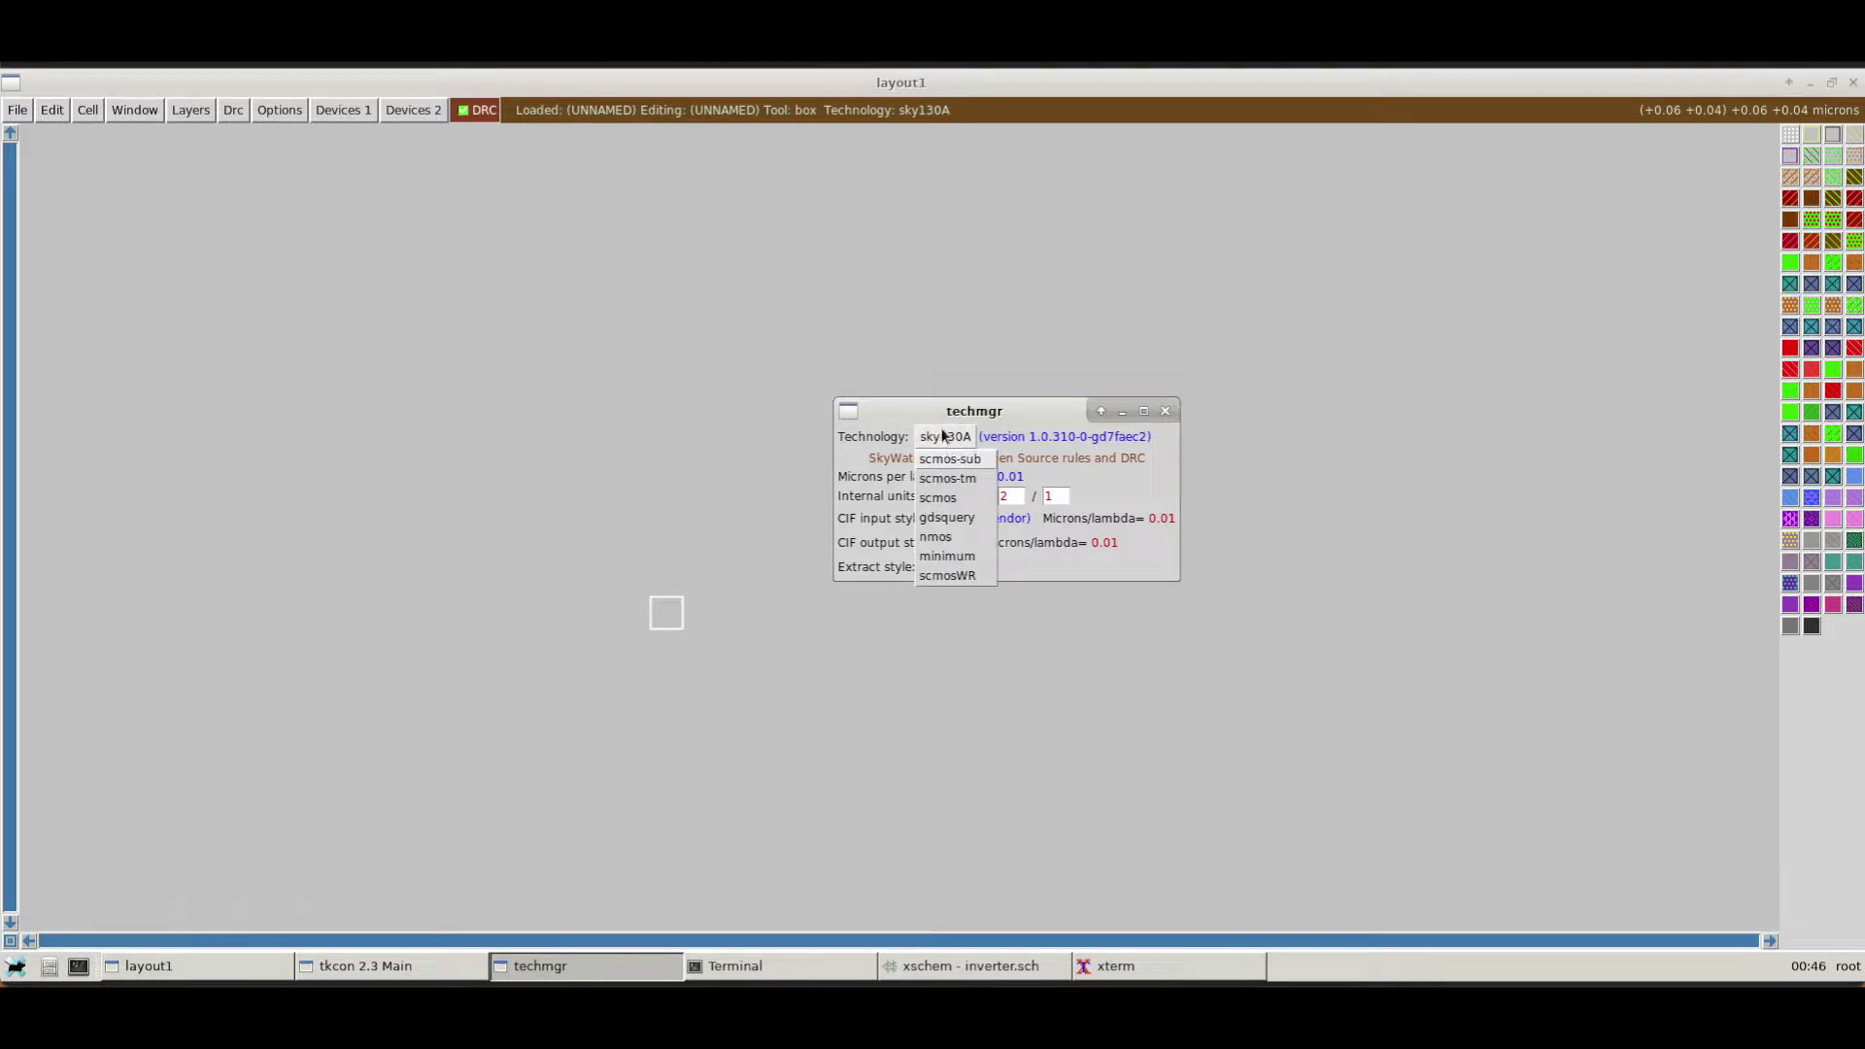
{"action": "left_click", "coordinate": [1168, 411]}
{"action": "left_click", "coordinate": [1166, 413]}
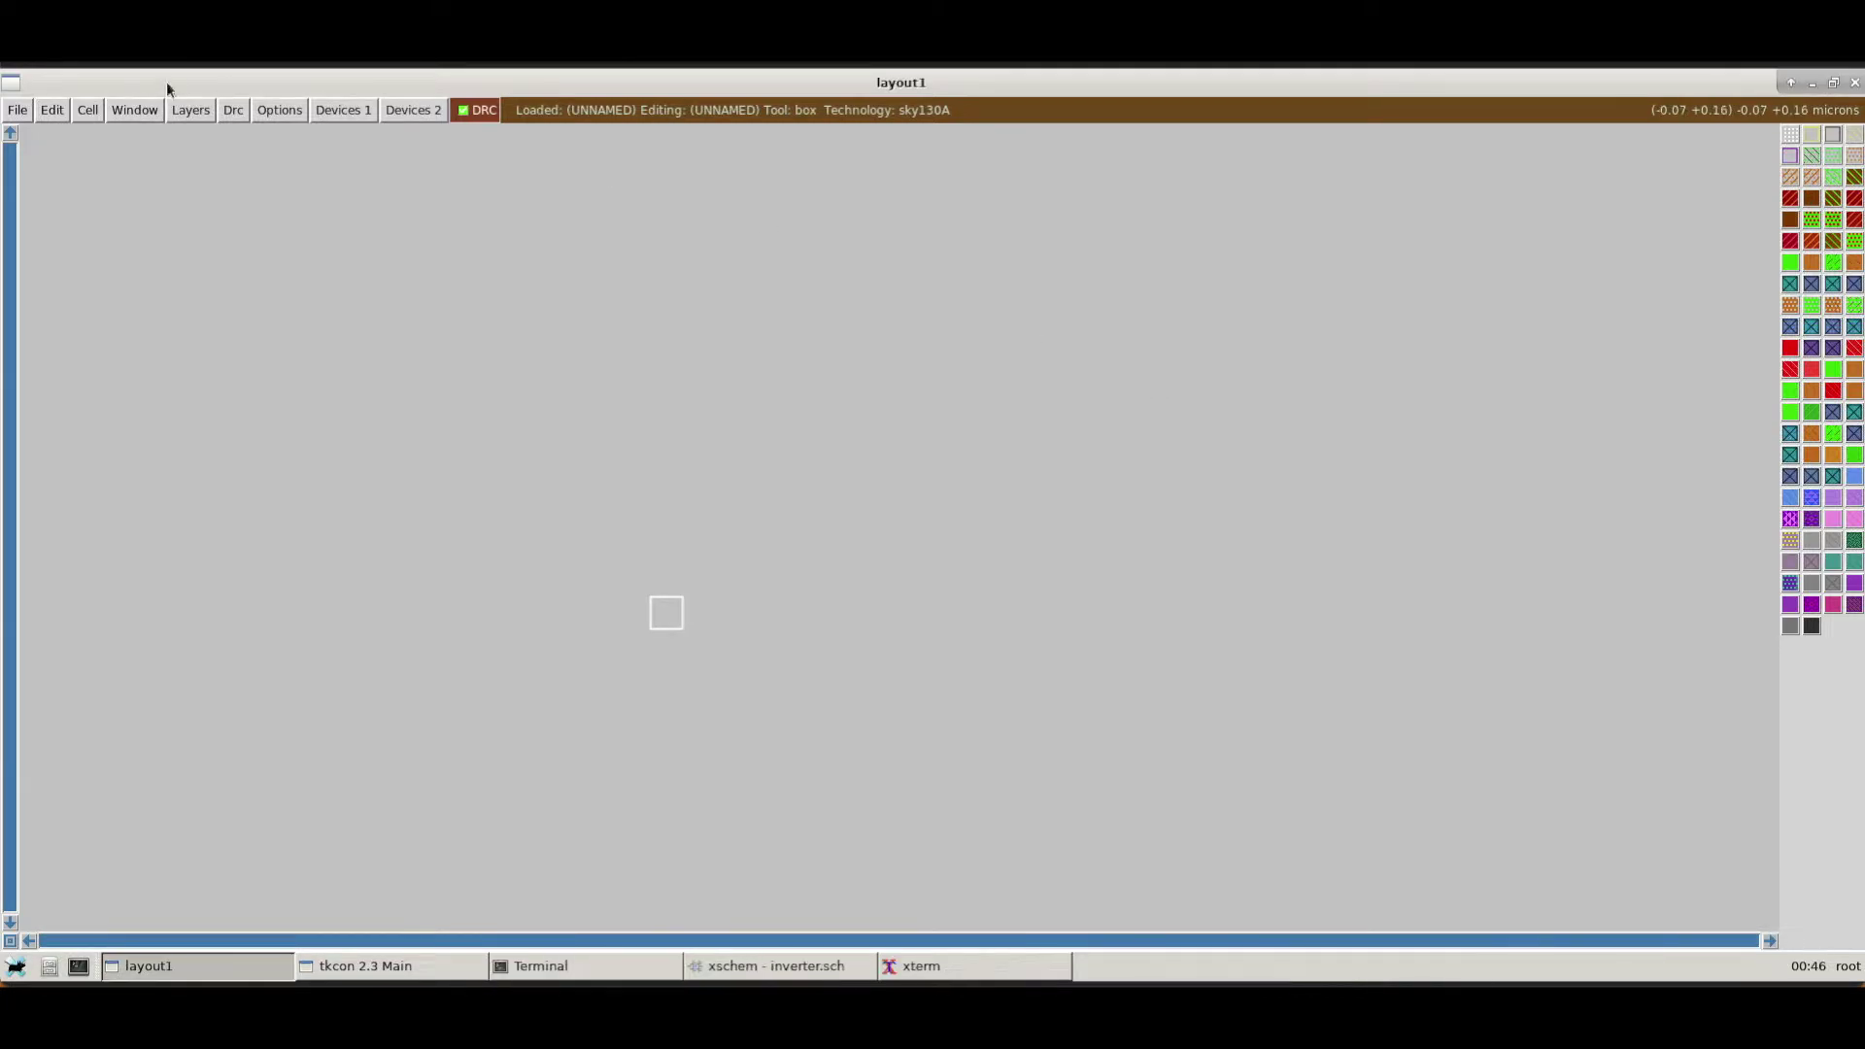
- Locate inverter.spice in /headless/.xschem/simulations for a SPICE import and cancel the import
{"action": "left_click", "coordinate": [19, 113]}
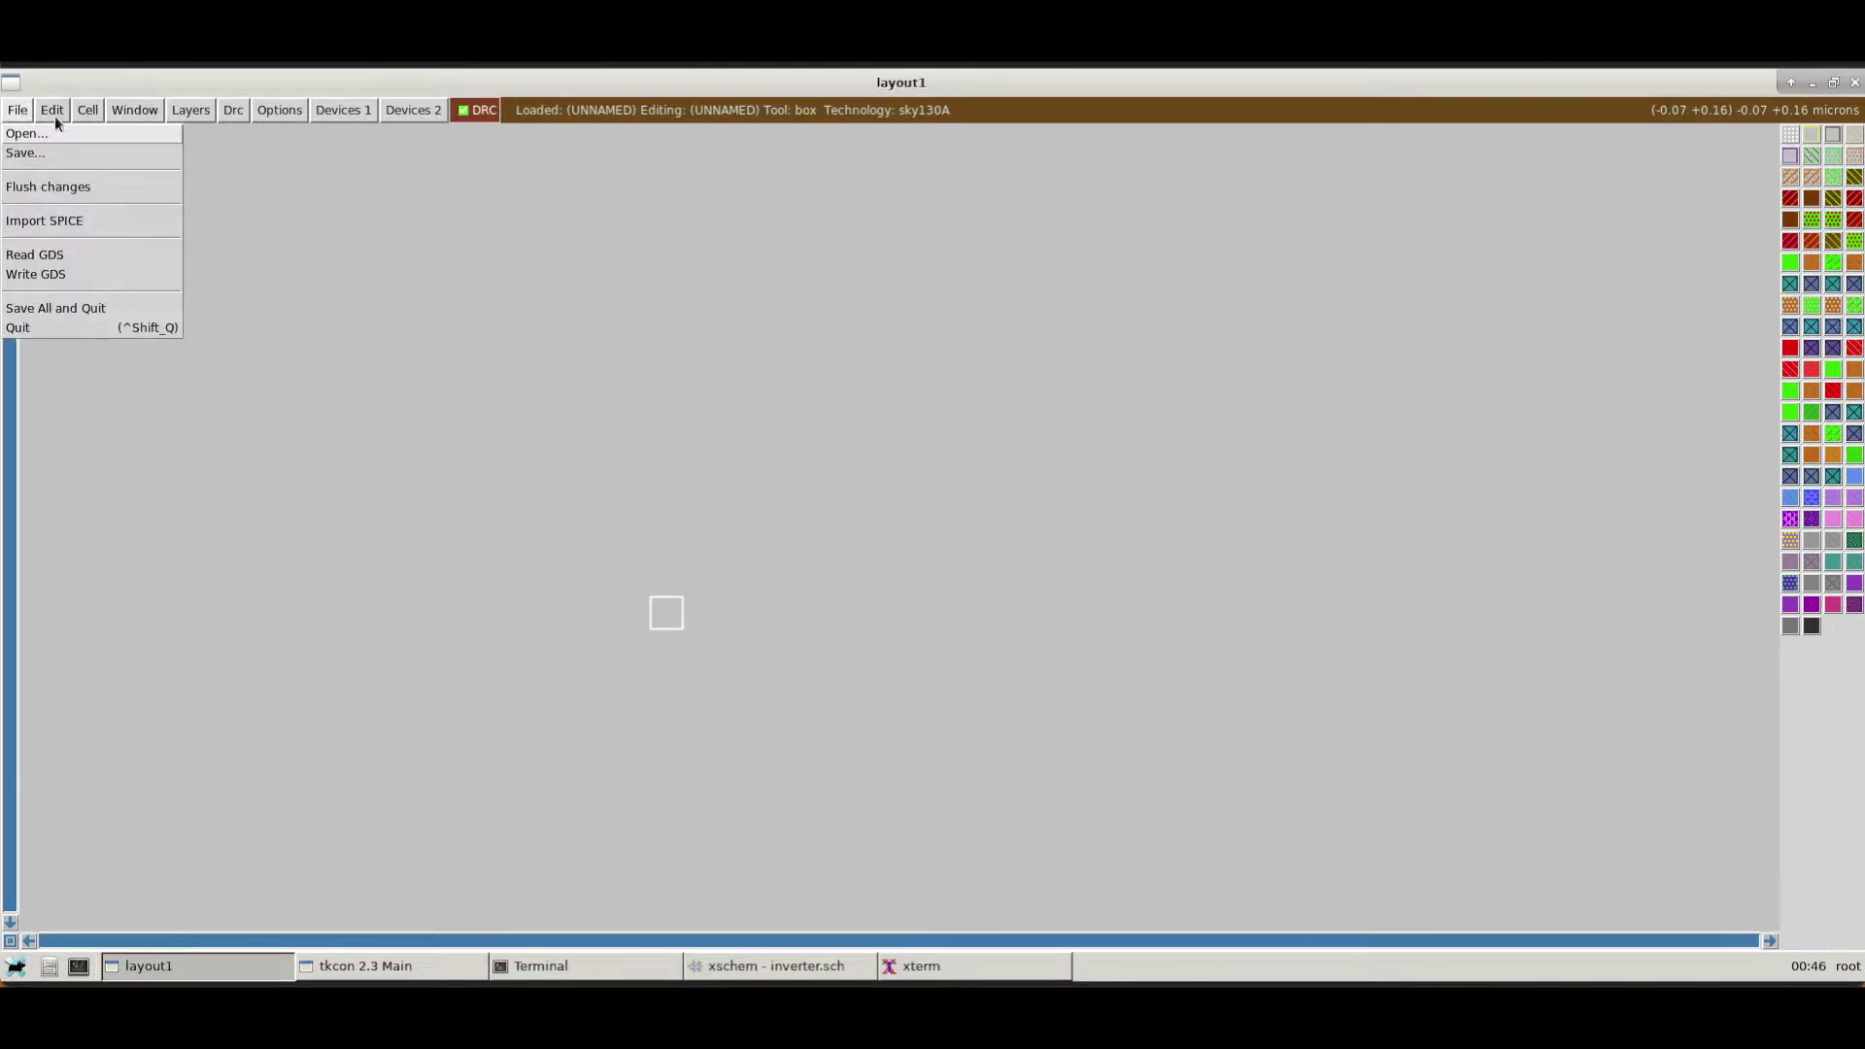
{"action": "left_click", "coordinate": [72, 222]}
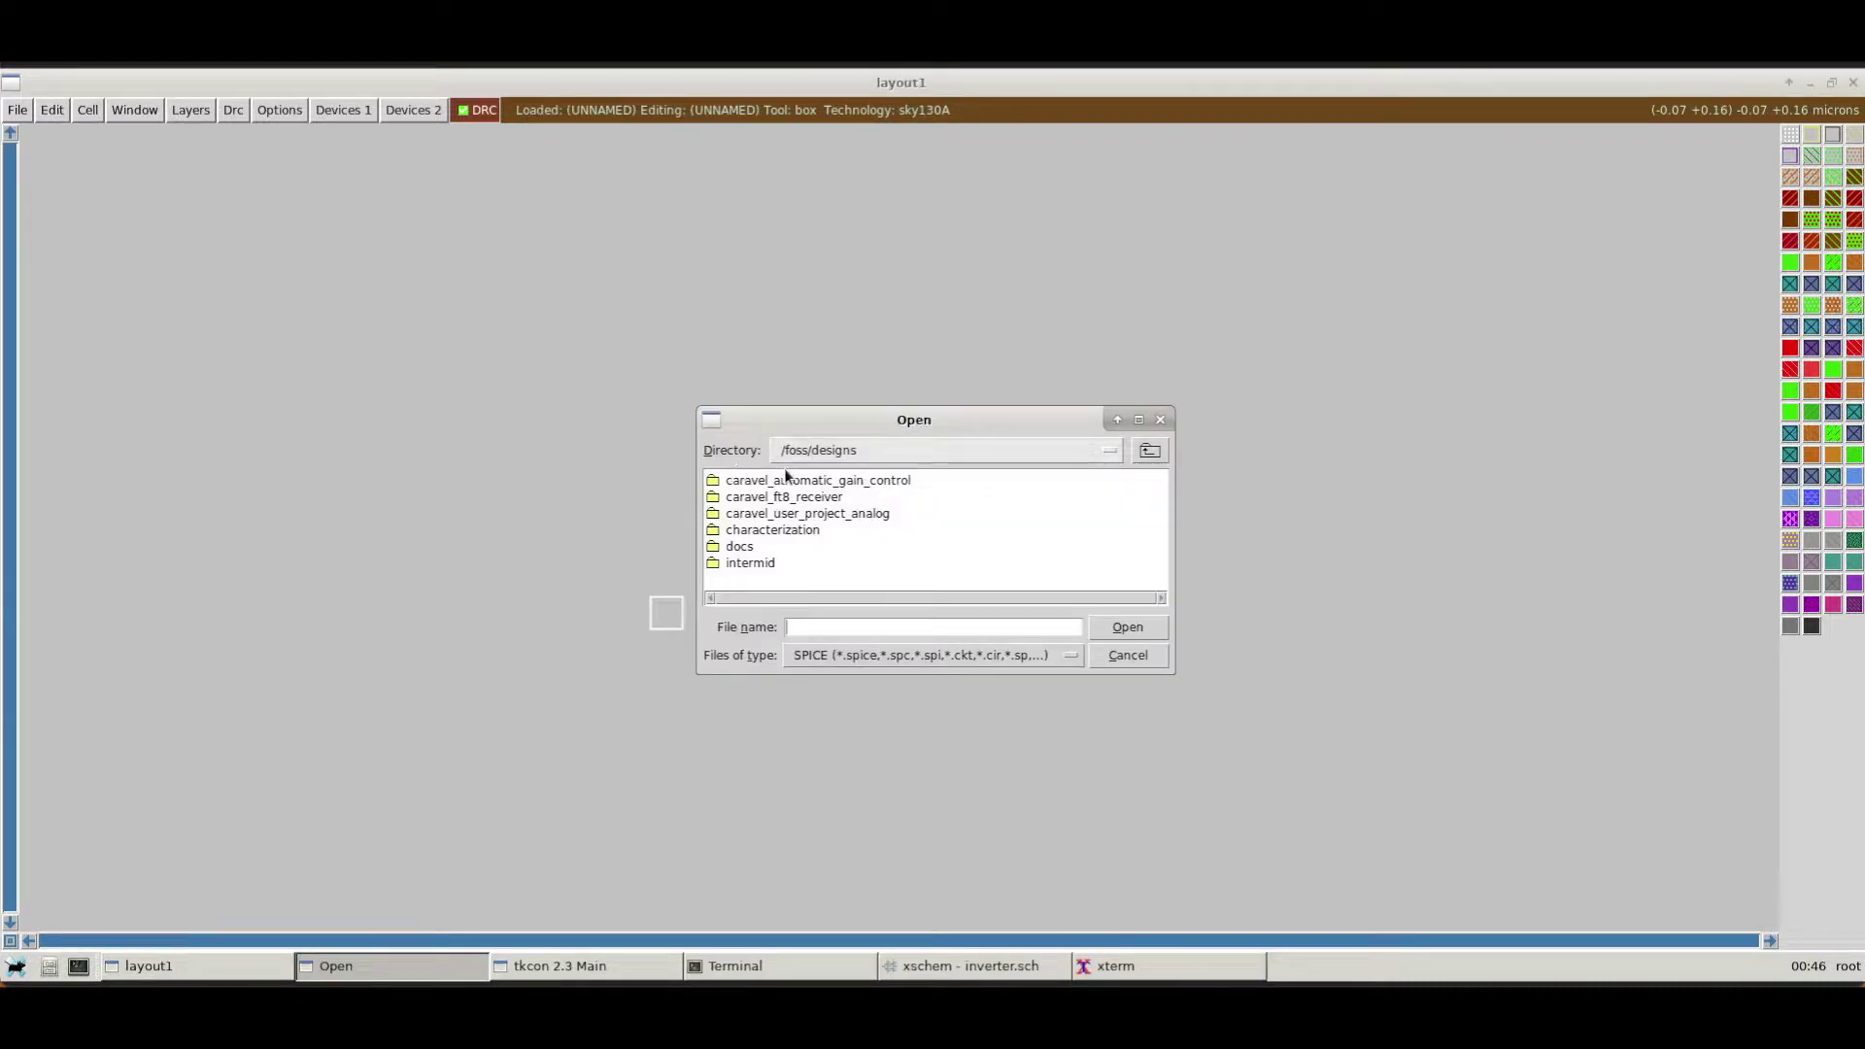
{"action": "left_click", "coordinate": [809, 457]}
{"action": "left_click", "coordinate": [804, 407]}
{"action": "double_click", "coordinate": [752, 563]}
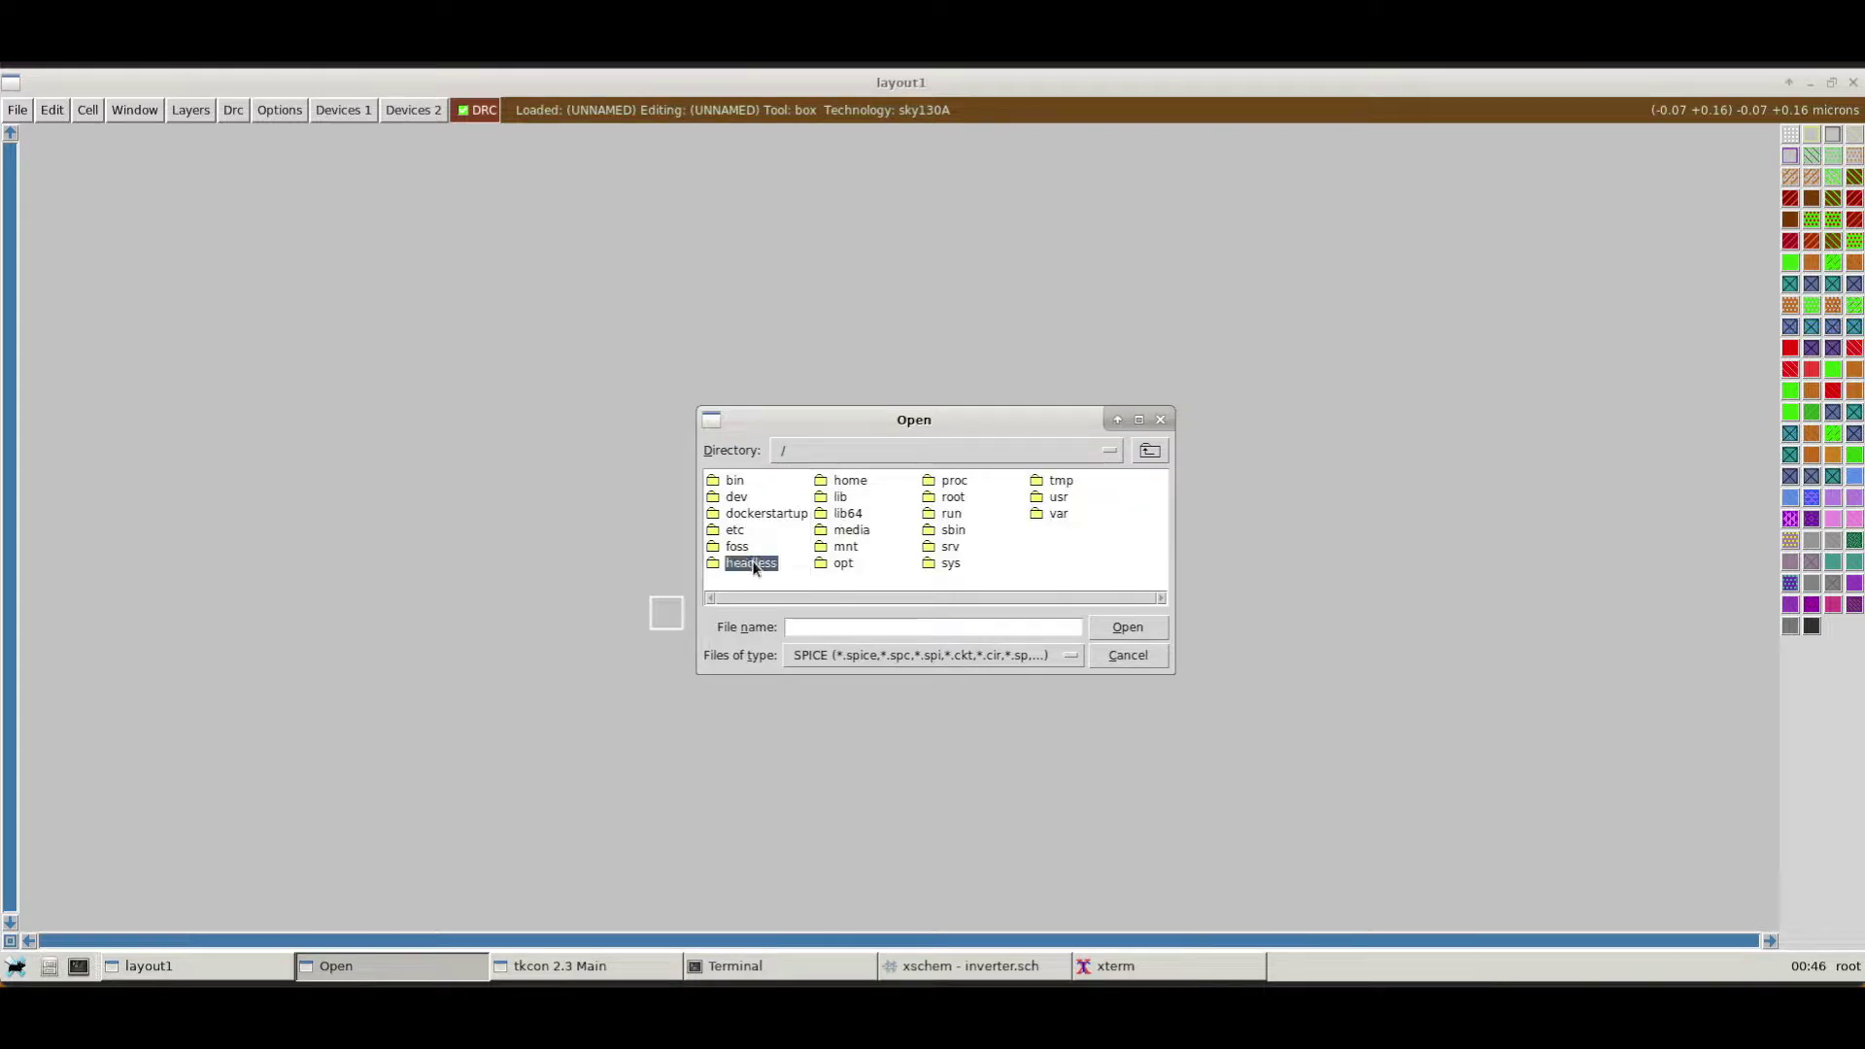
{"action": "double_click", "coordinate": [816, 547]}
{"action": "double_click", "coordinate": [743, 480]}
{"action": "left_click", "coordinate": [753, 480]}
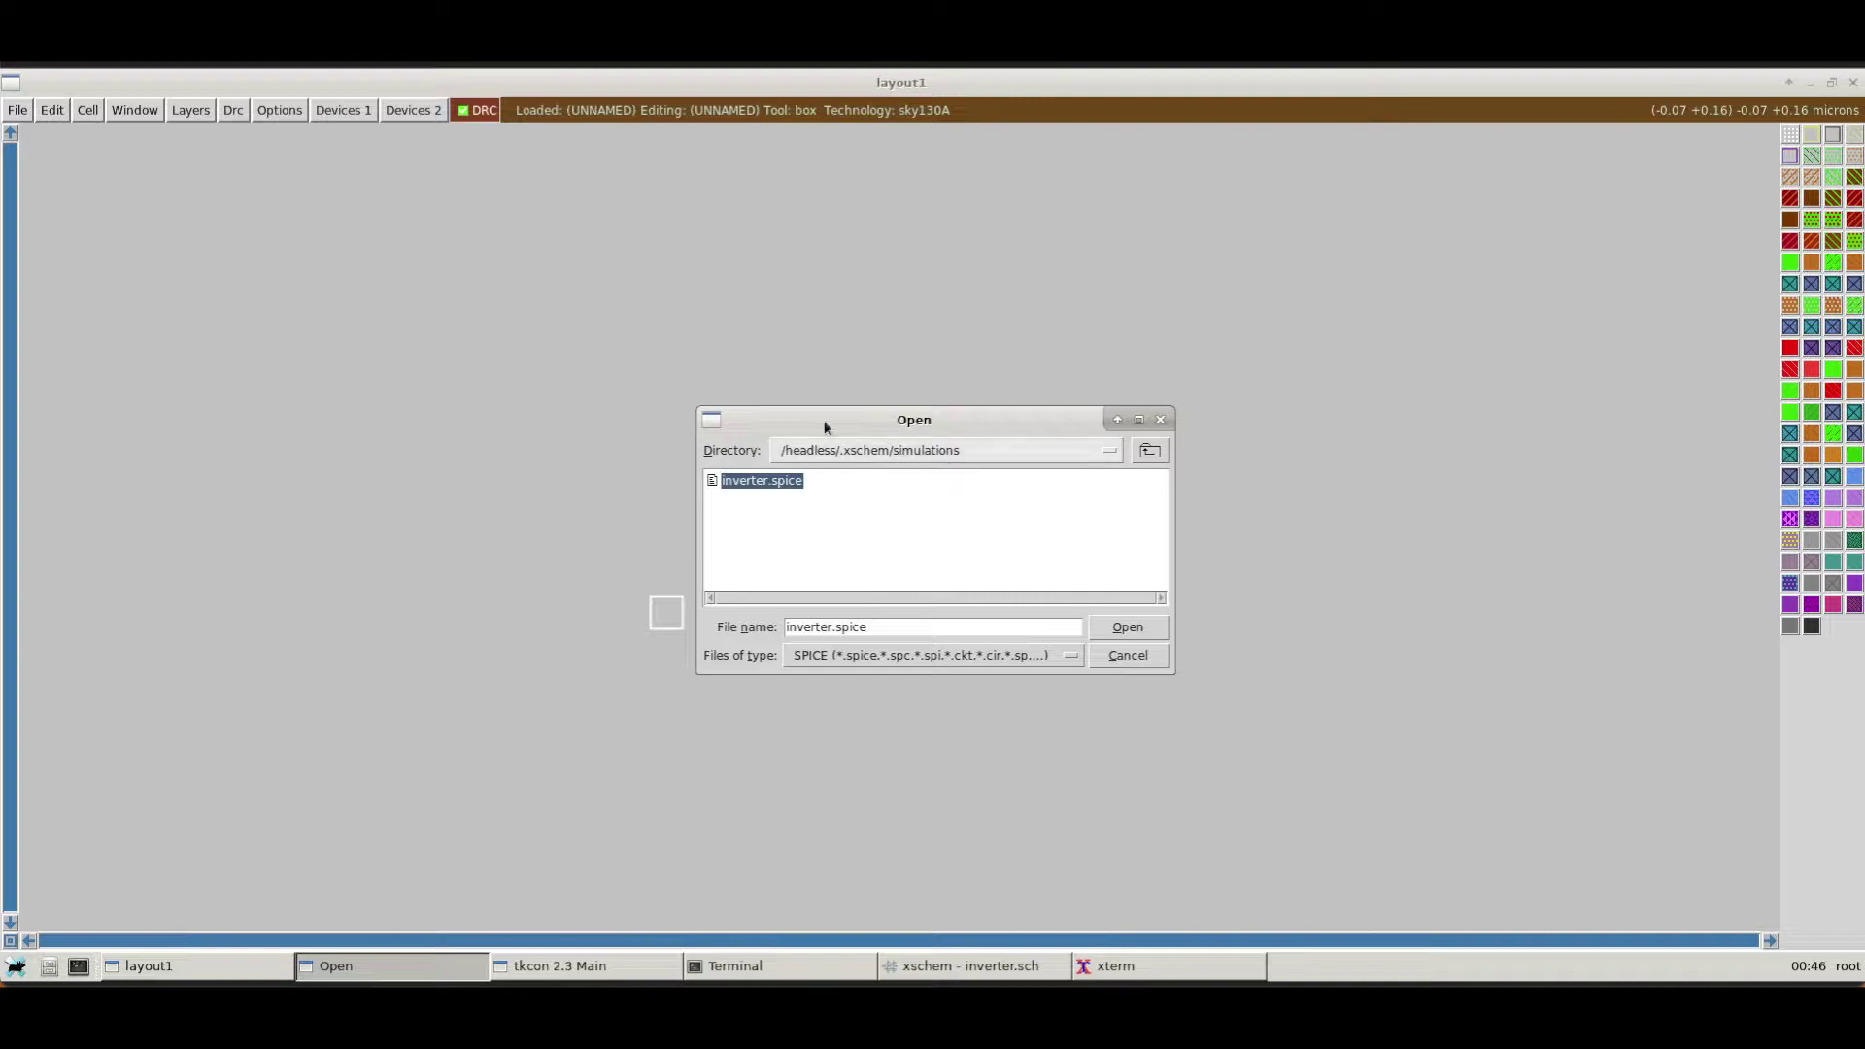
{"action": "left_click", "coordinate": [1154, 658]}
- Close Magic and the terminal it was started from
{"action": "left_click", "coordinate": [1854, 82]}
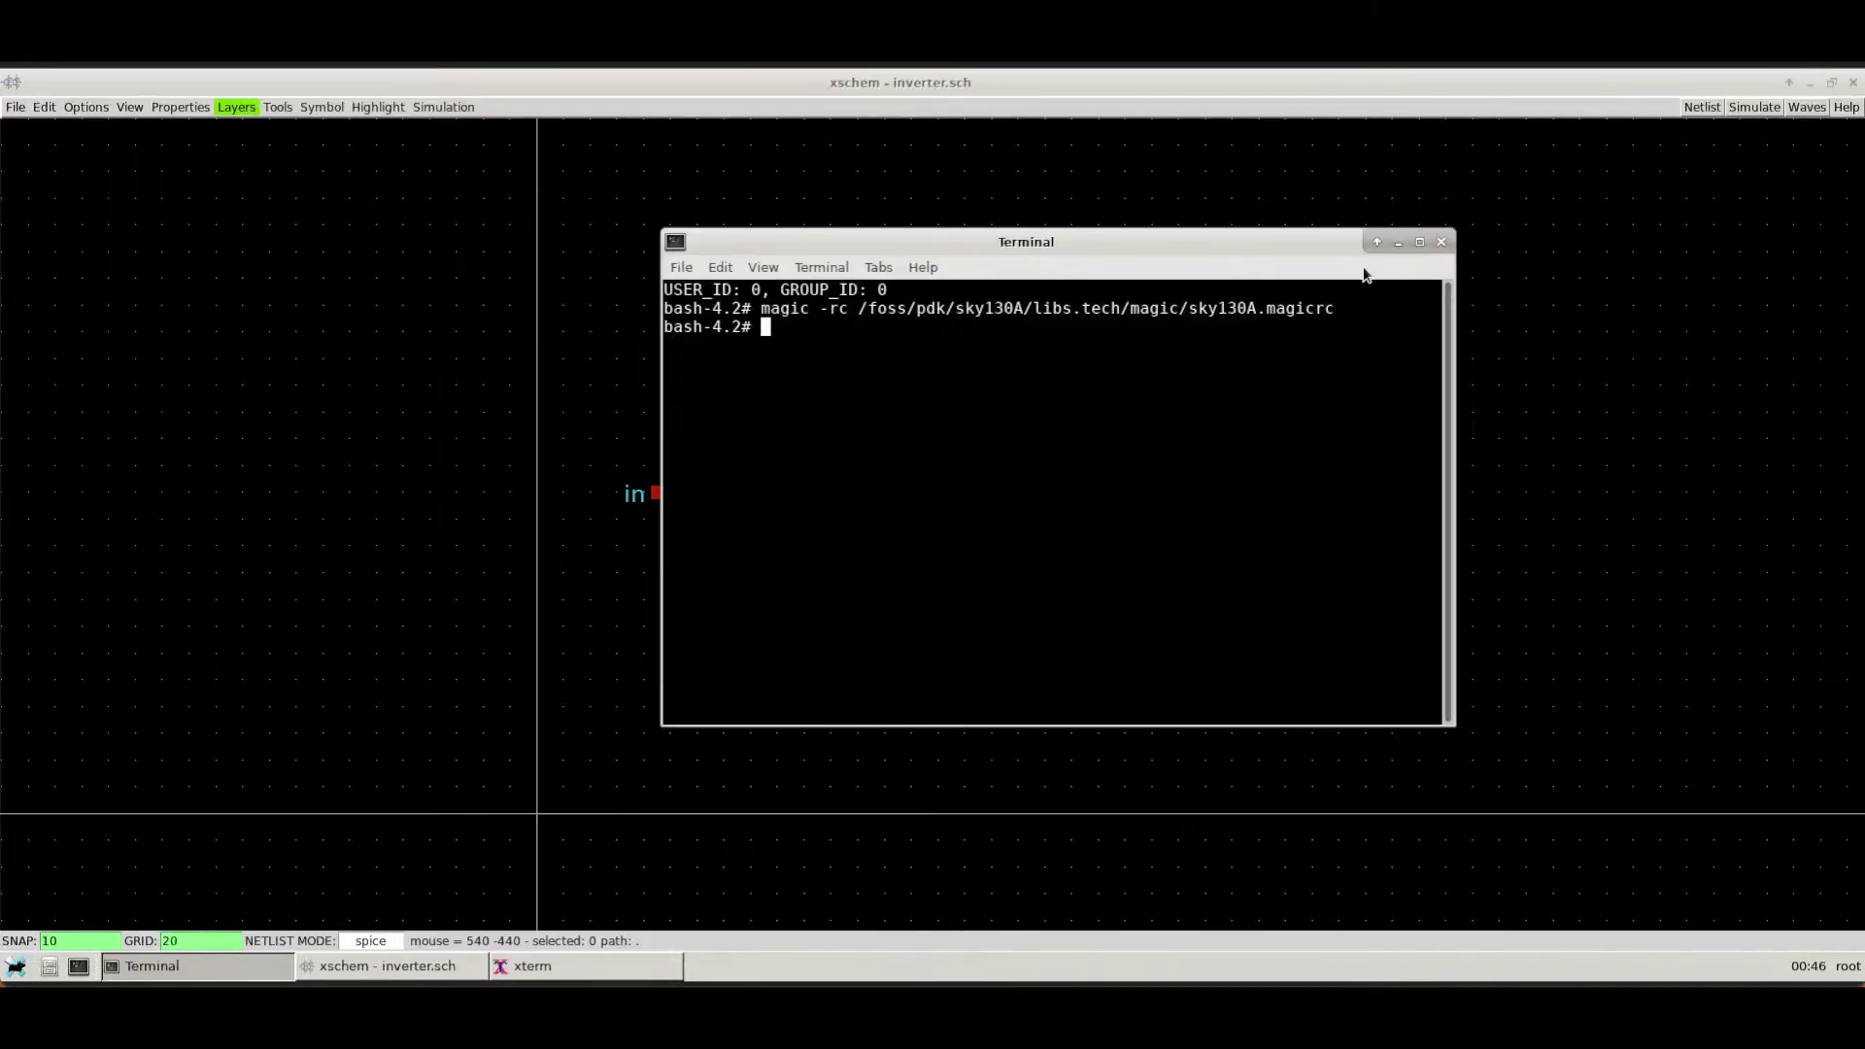
{"action": "left_click", "coordinate": [1441, 242]}
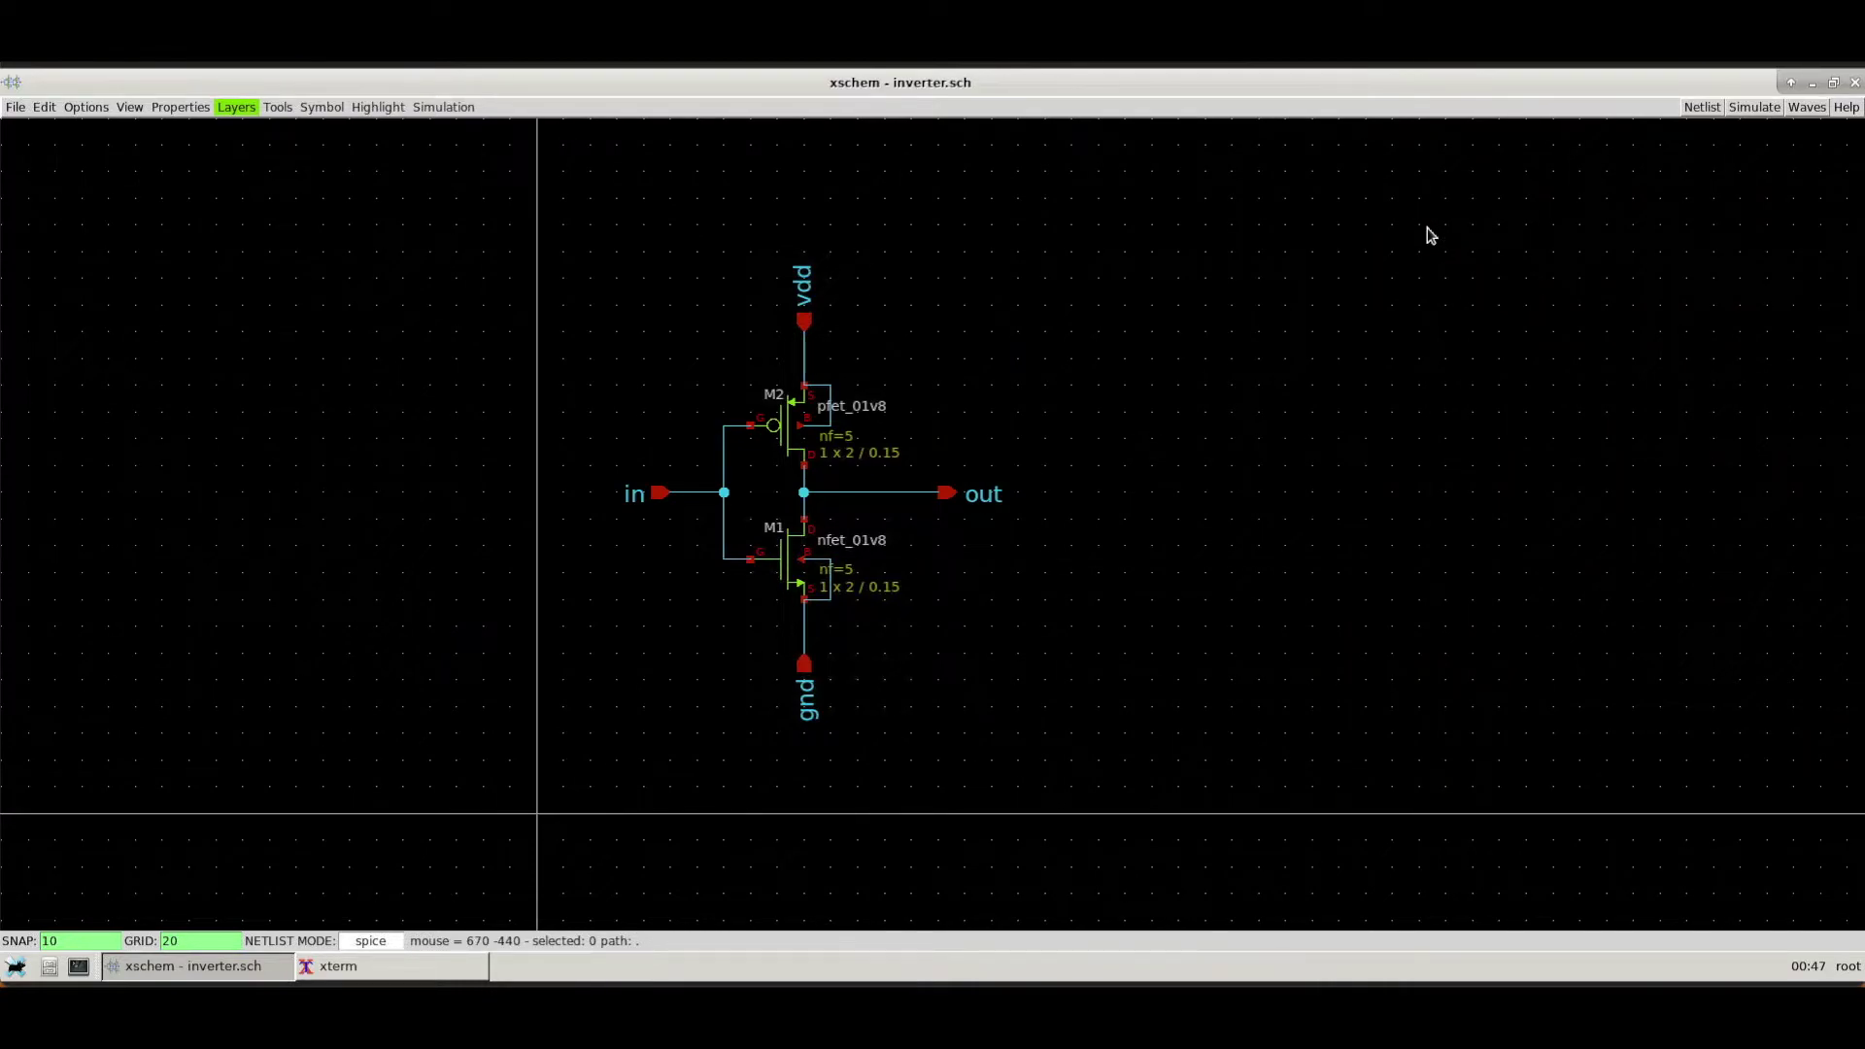
- Switch to KLayout, choose the sky130 technology and create a new layout with the top cell TOP
{"action": "mouse_move", "coordinate": [947, 979]}
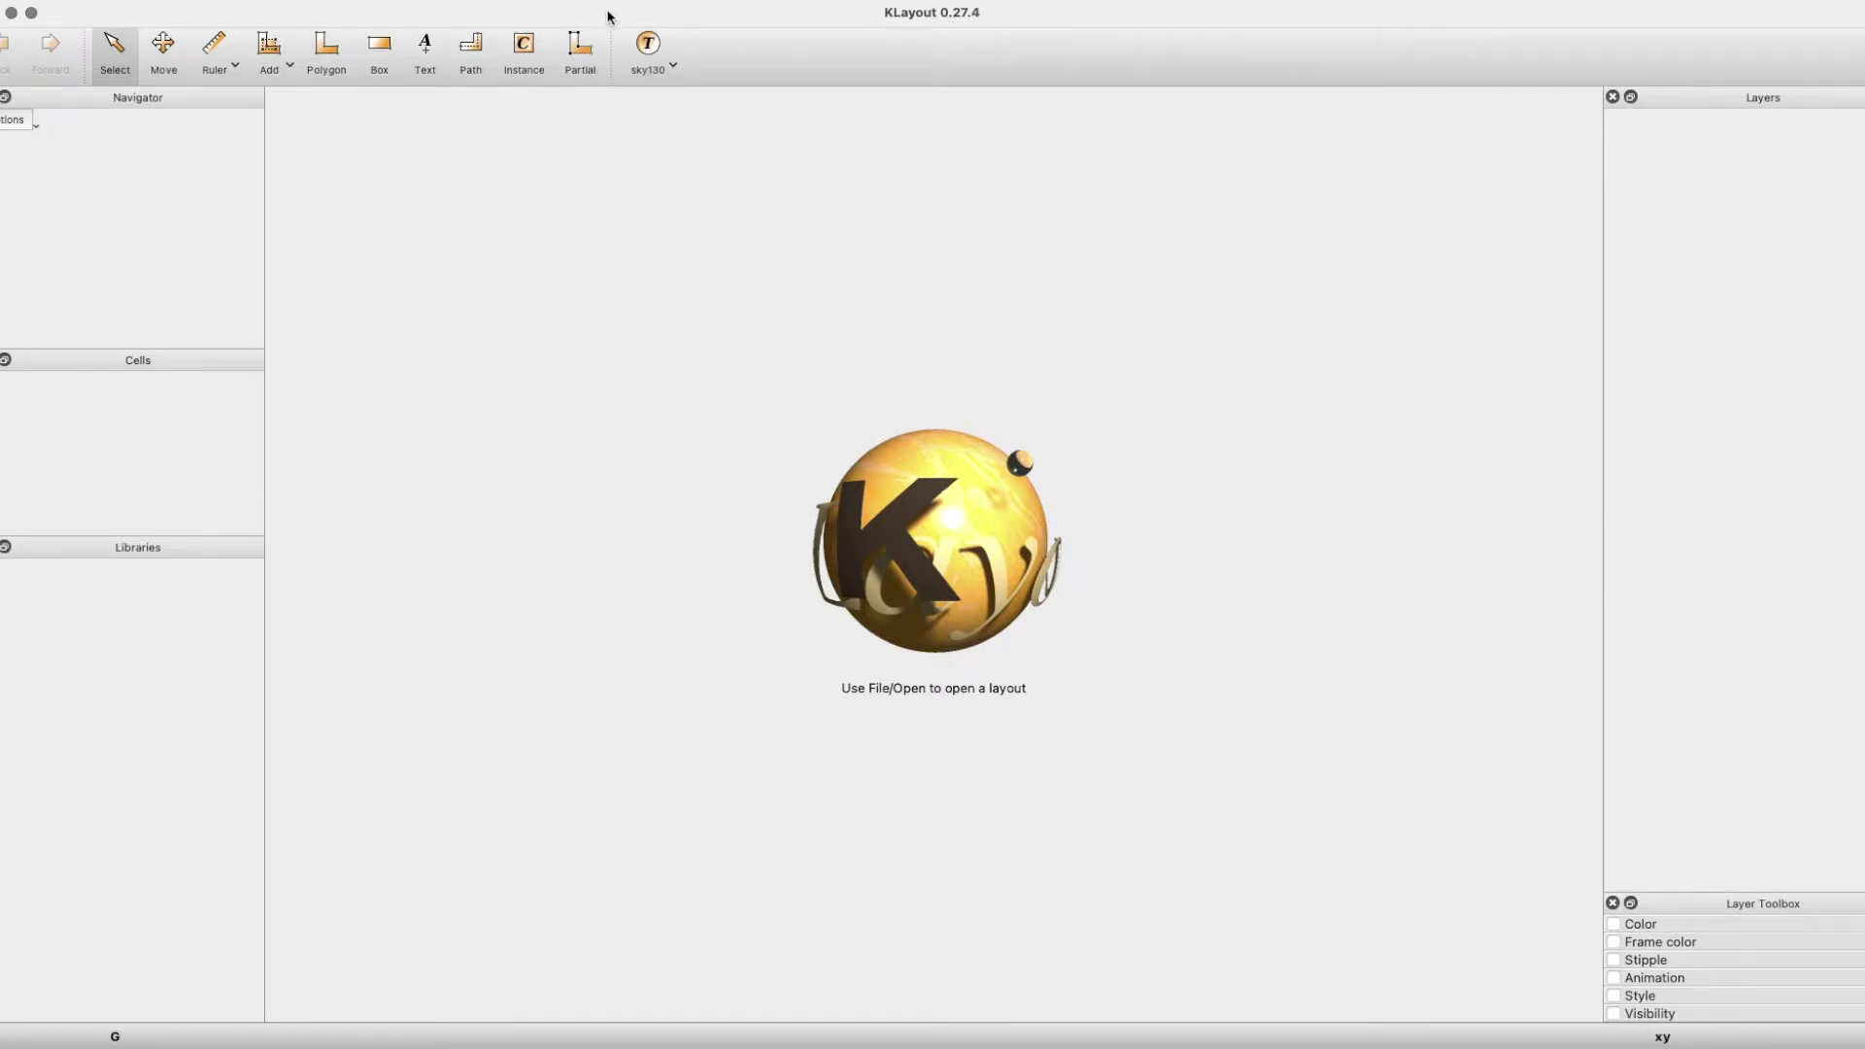
{"action": "left_click", "coordinate": [671, 66]}
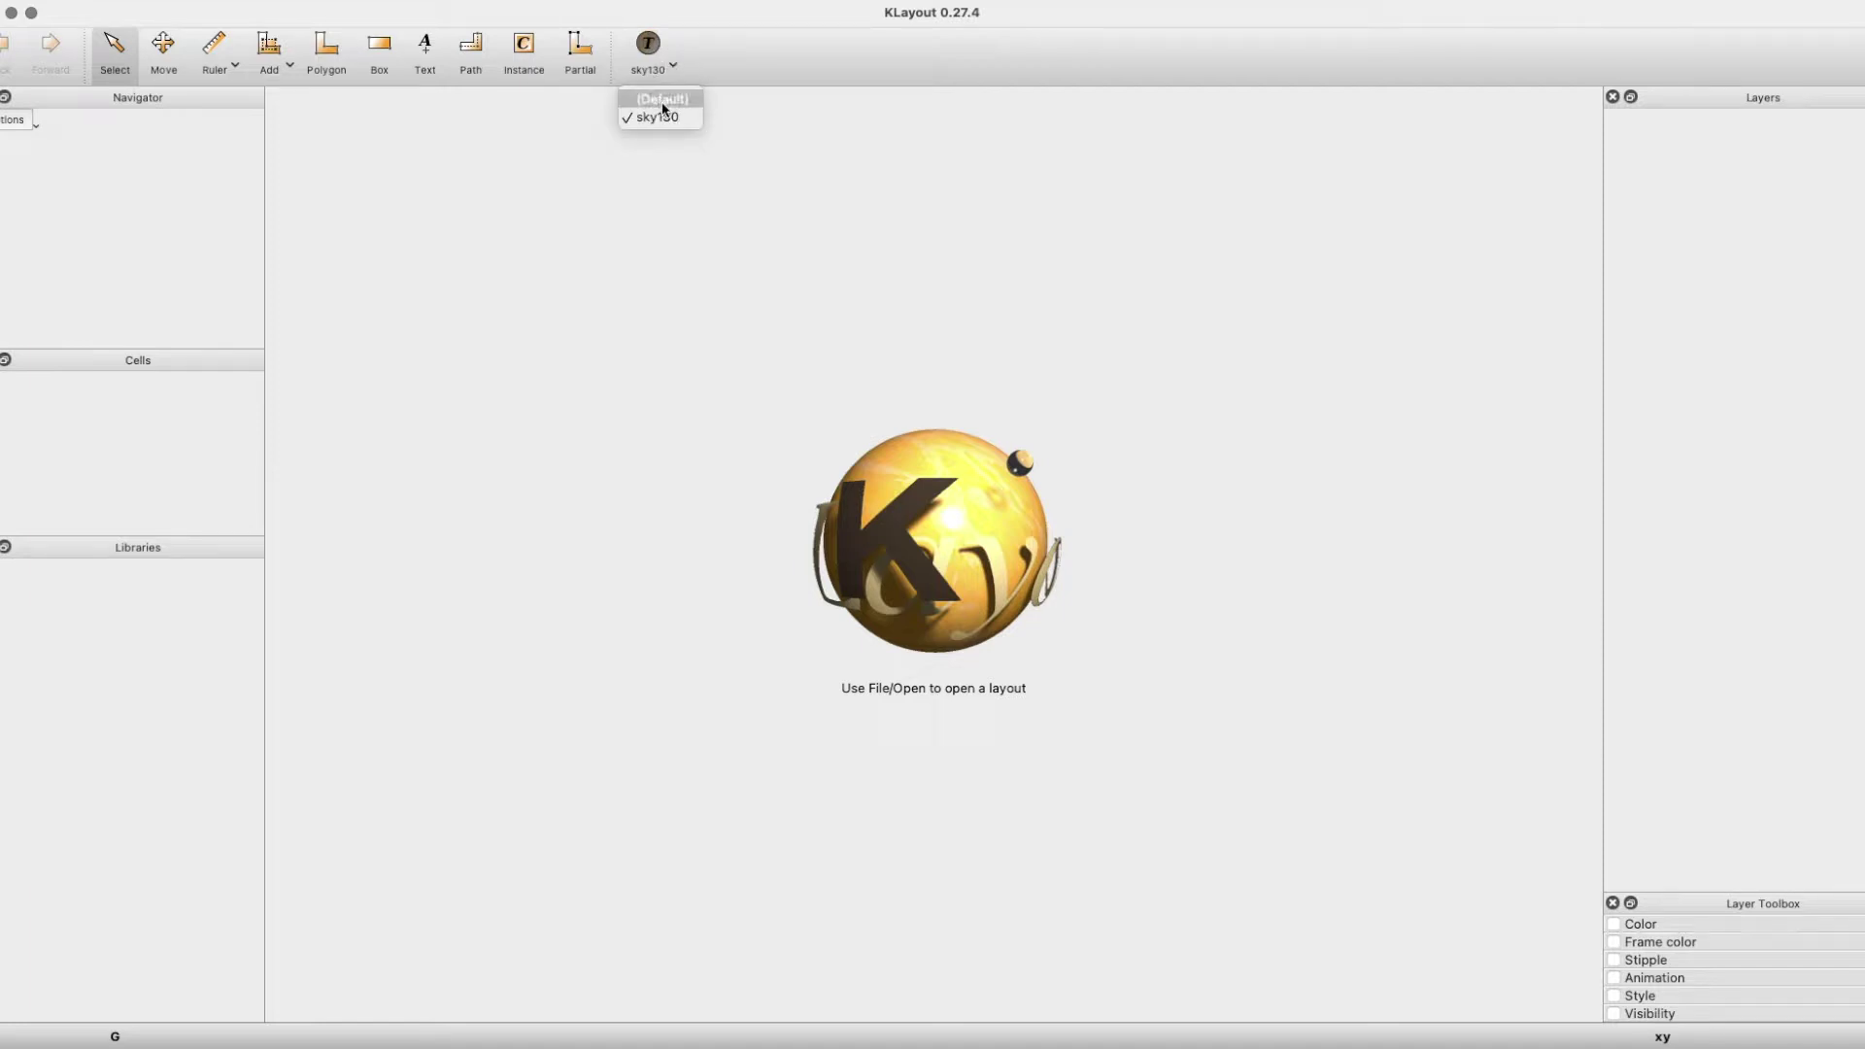
{"action": "left_click", "coordinate": [662, 114]}
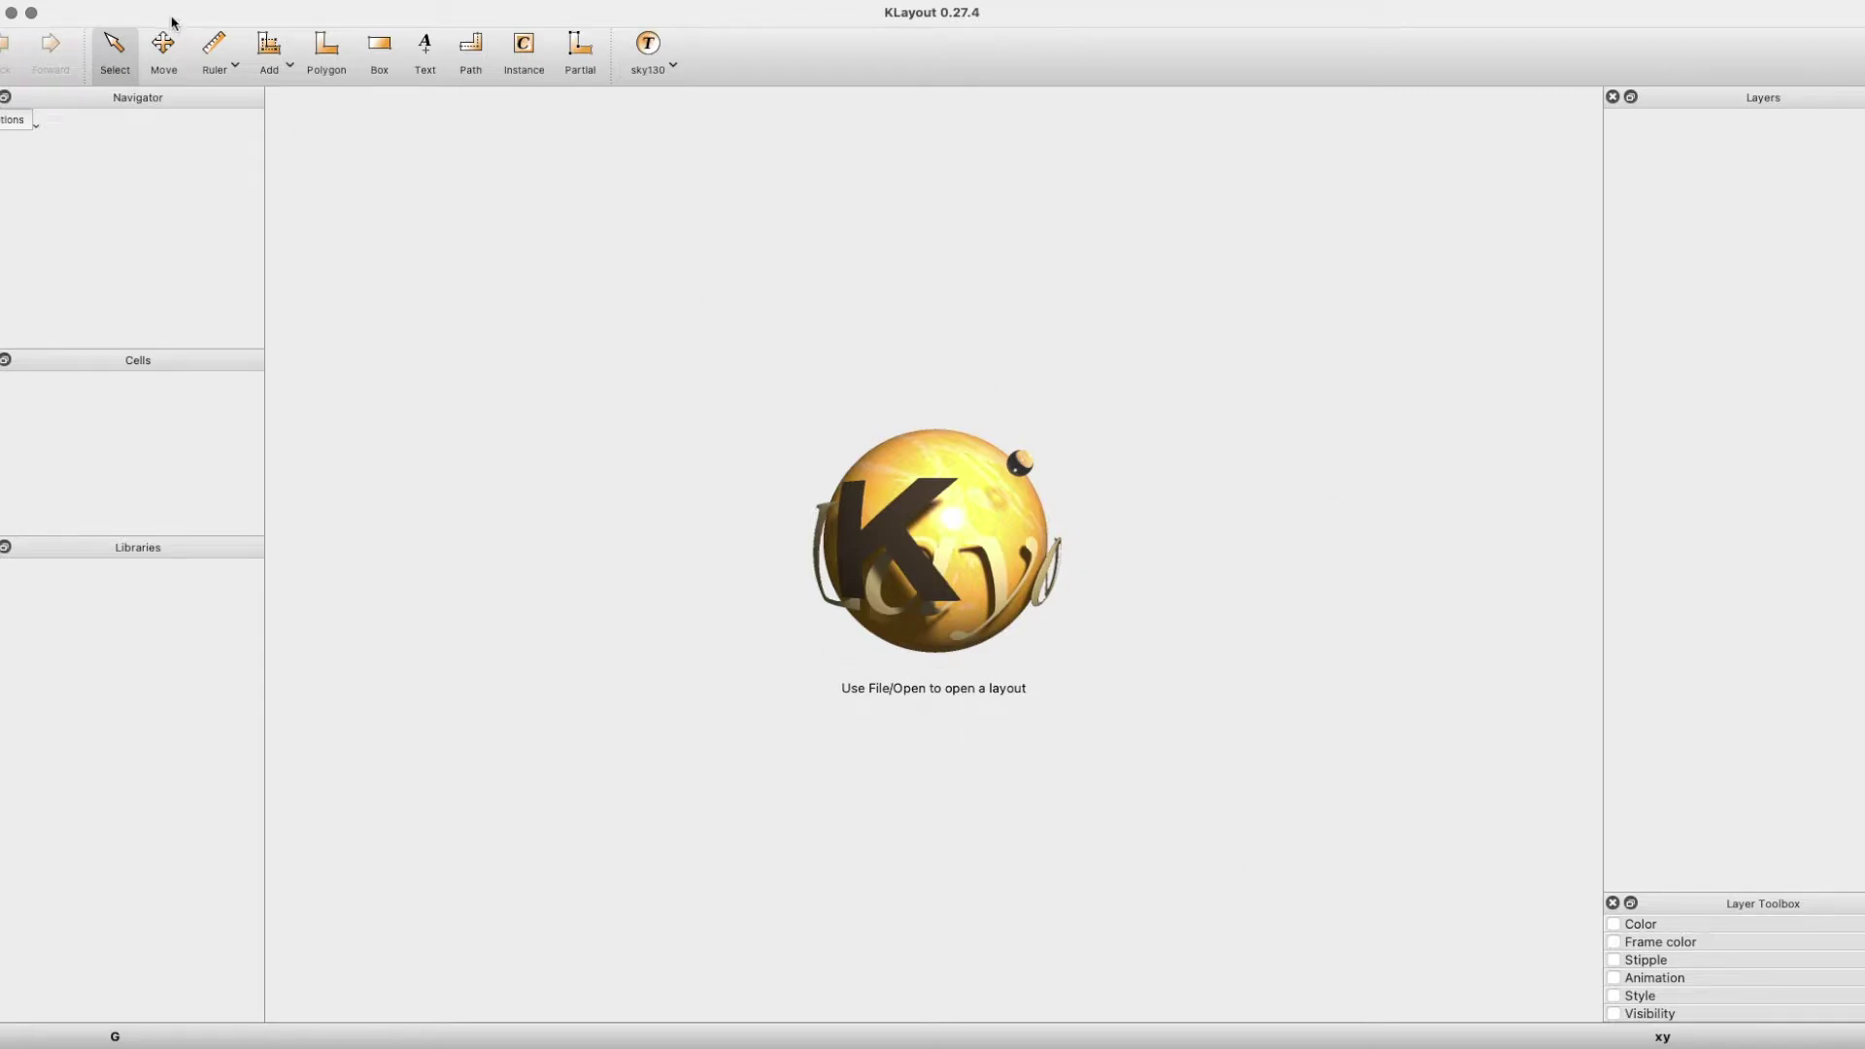
{"action": "left_click", "coordinate": [120, 4]}
{"action": "left_click", "coordinate": [151, 14]}
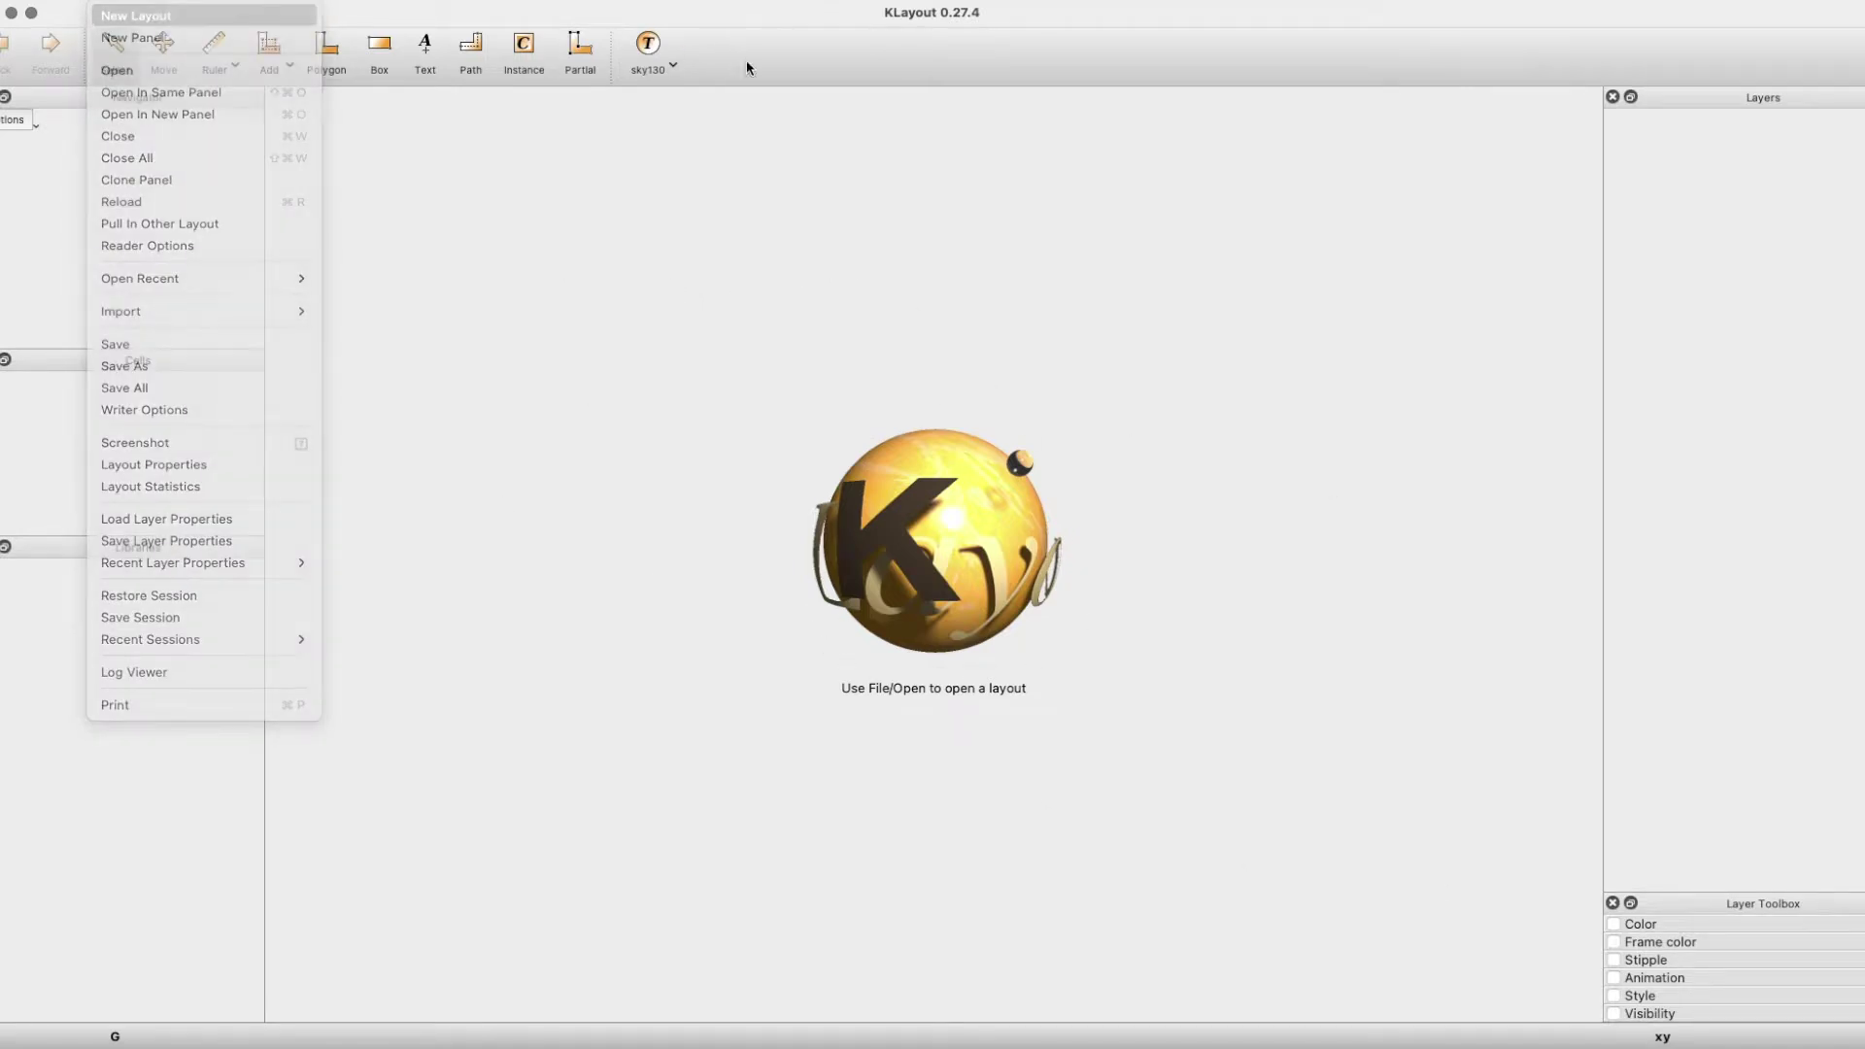
{"action": "left_click", "coordinate": [802, 345]}
{"action": "left_click", "coordinate": [761, 338]}
{"action": "left_click", "coordinate": [1175, 685]}
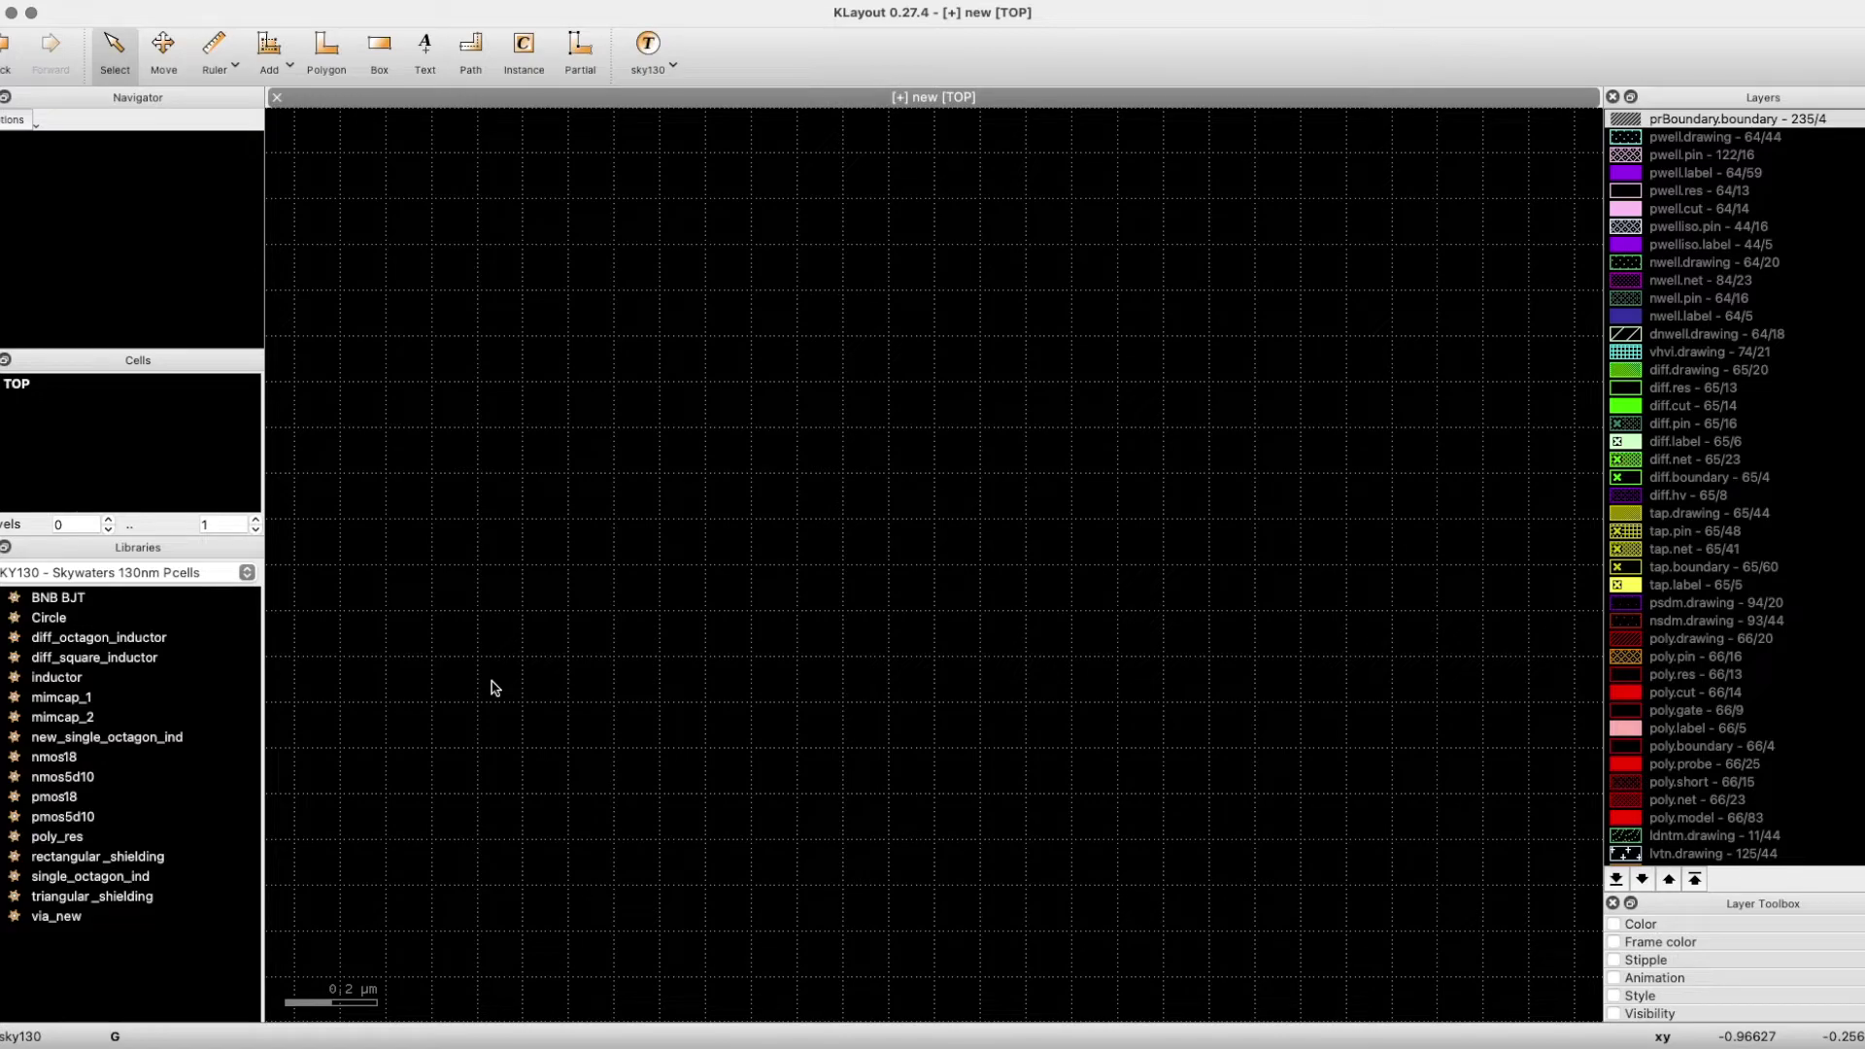
- Place a pmos18 PCell from the SKY130 library in TOP, rotated 90 degrees with its origin at about (-0.28, -0.255)
{"action": "left_click", "coordinate": [182, 575]}
{"action": "left_click", "coordinate": [189, 573]}
{"action": "left_click", "coordinate": [68, 762]}
{"action": "left_click_drag", "start_coordinate": [67, 797], "coordinate": [783, 670]}
{"action": "scroll", "coordinate": [867, 700], "scroll_direction": "down", "scroll_amount": 2}
{"action": "left_click", "coordinate": [831, 632]}
{"action": "key", "text": "Escape"}
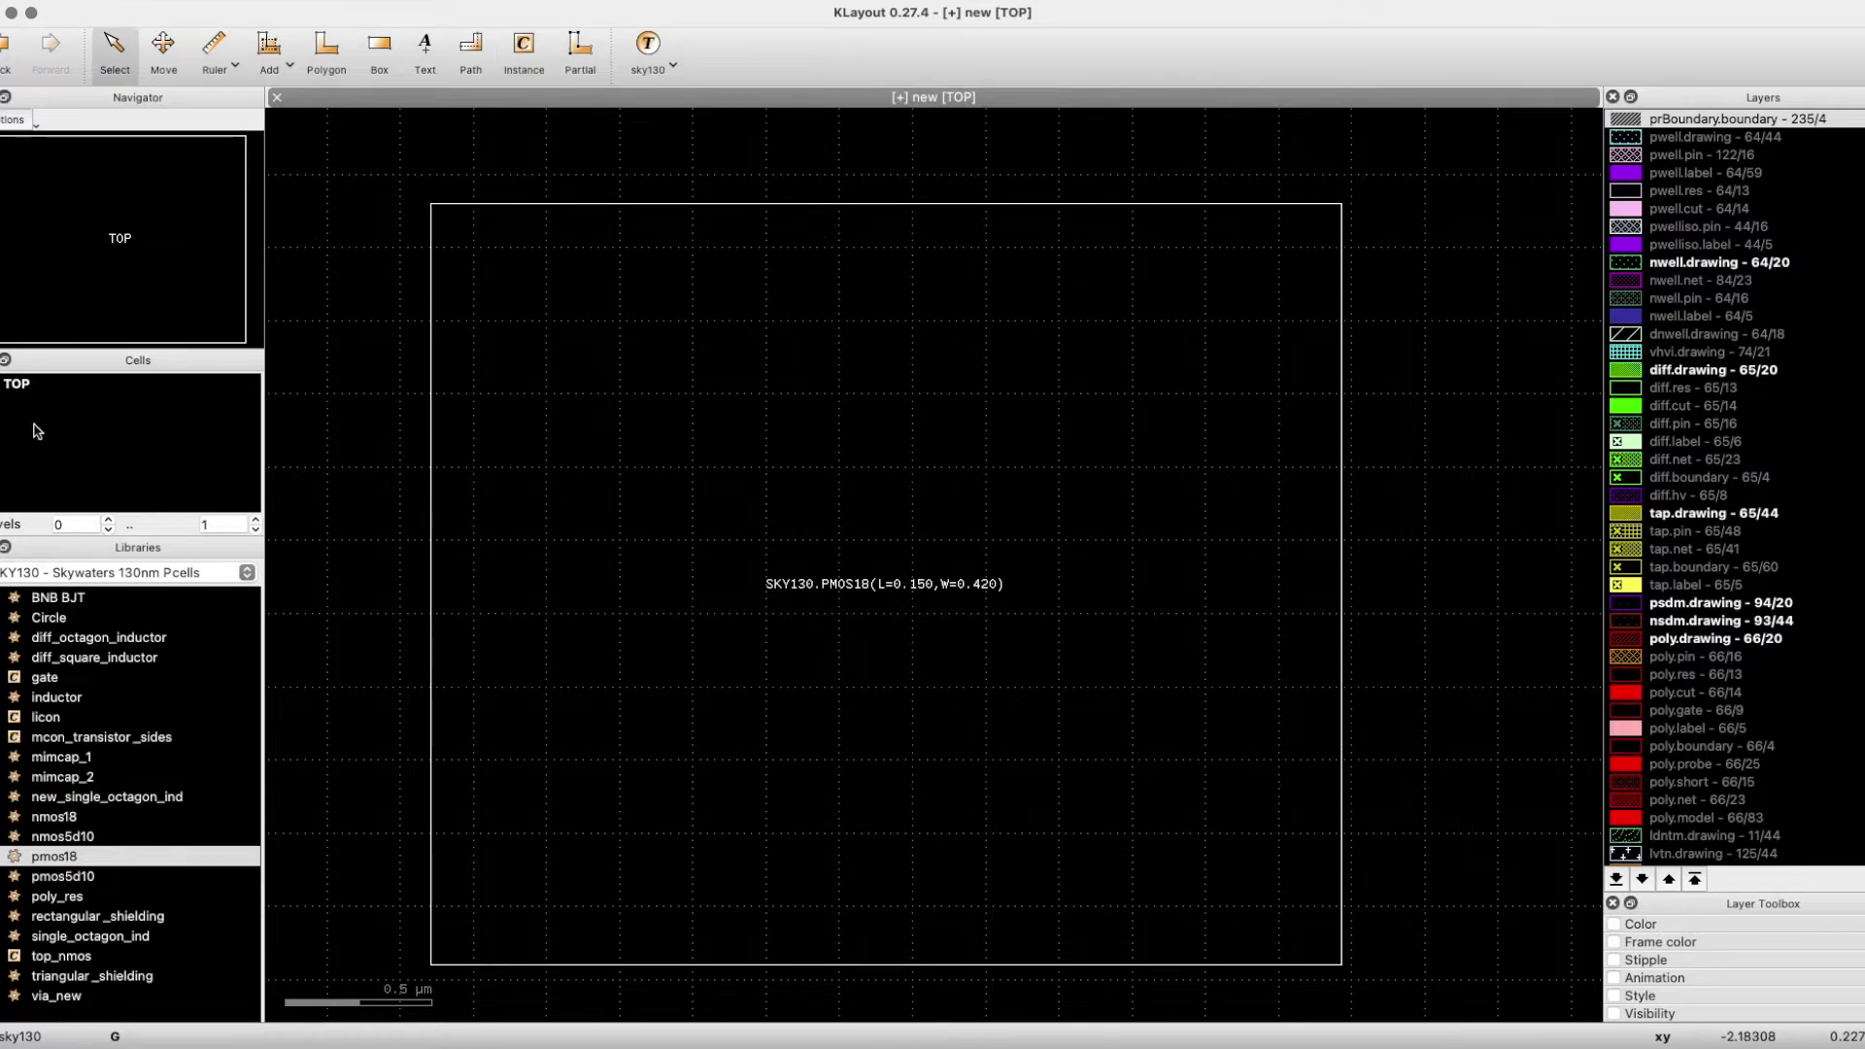
- Show the PMOS18 cell as new top, and return to TOP with hierarchy levels 0 to 4 displayed
{"action": "left_click", "coordinate": [35, 389]}
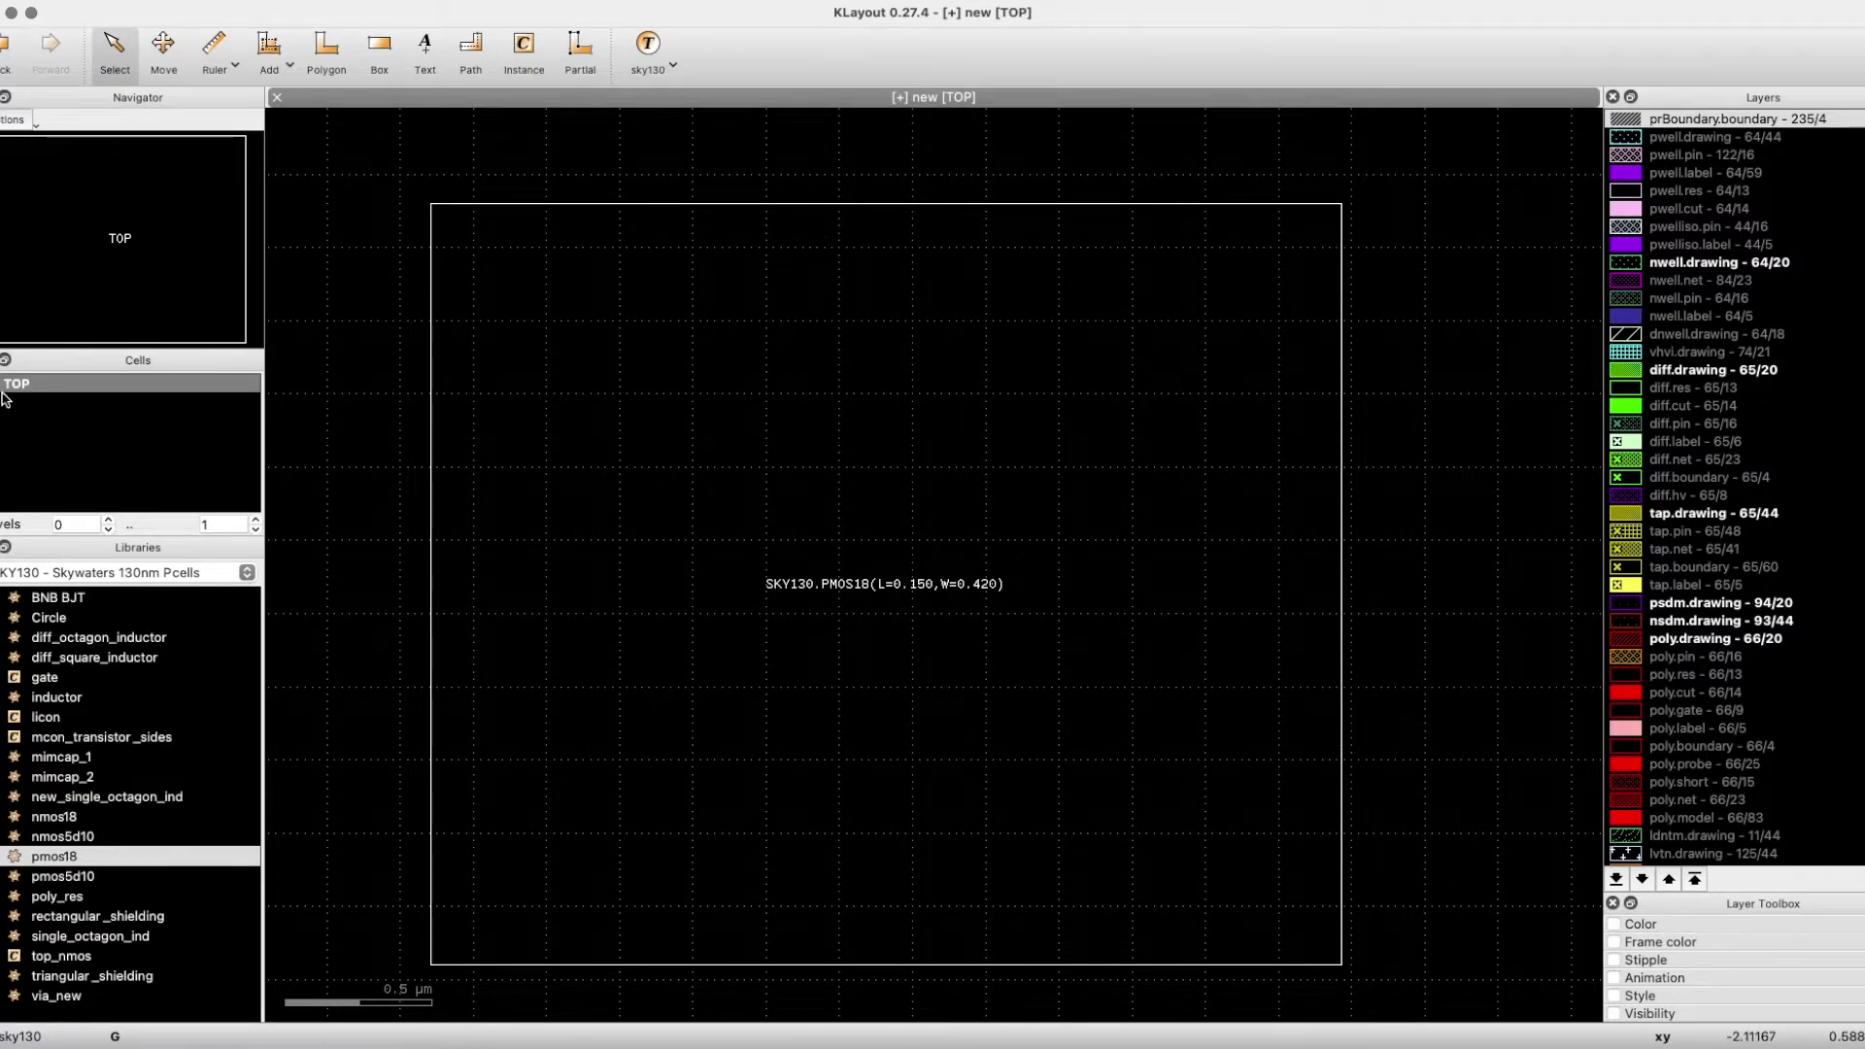
{"action": "left_click", "coordinate": [0, 385]}
{"action": "left_click", "coordinate": [29, 400]}
{"action": "right_click", "coordinate": [58, 406]}
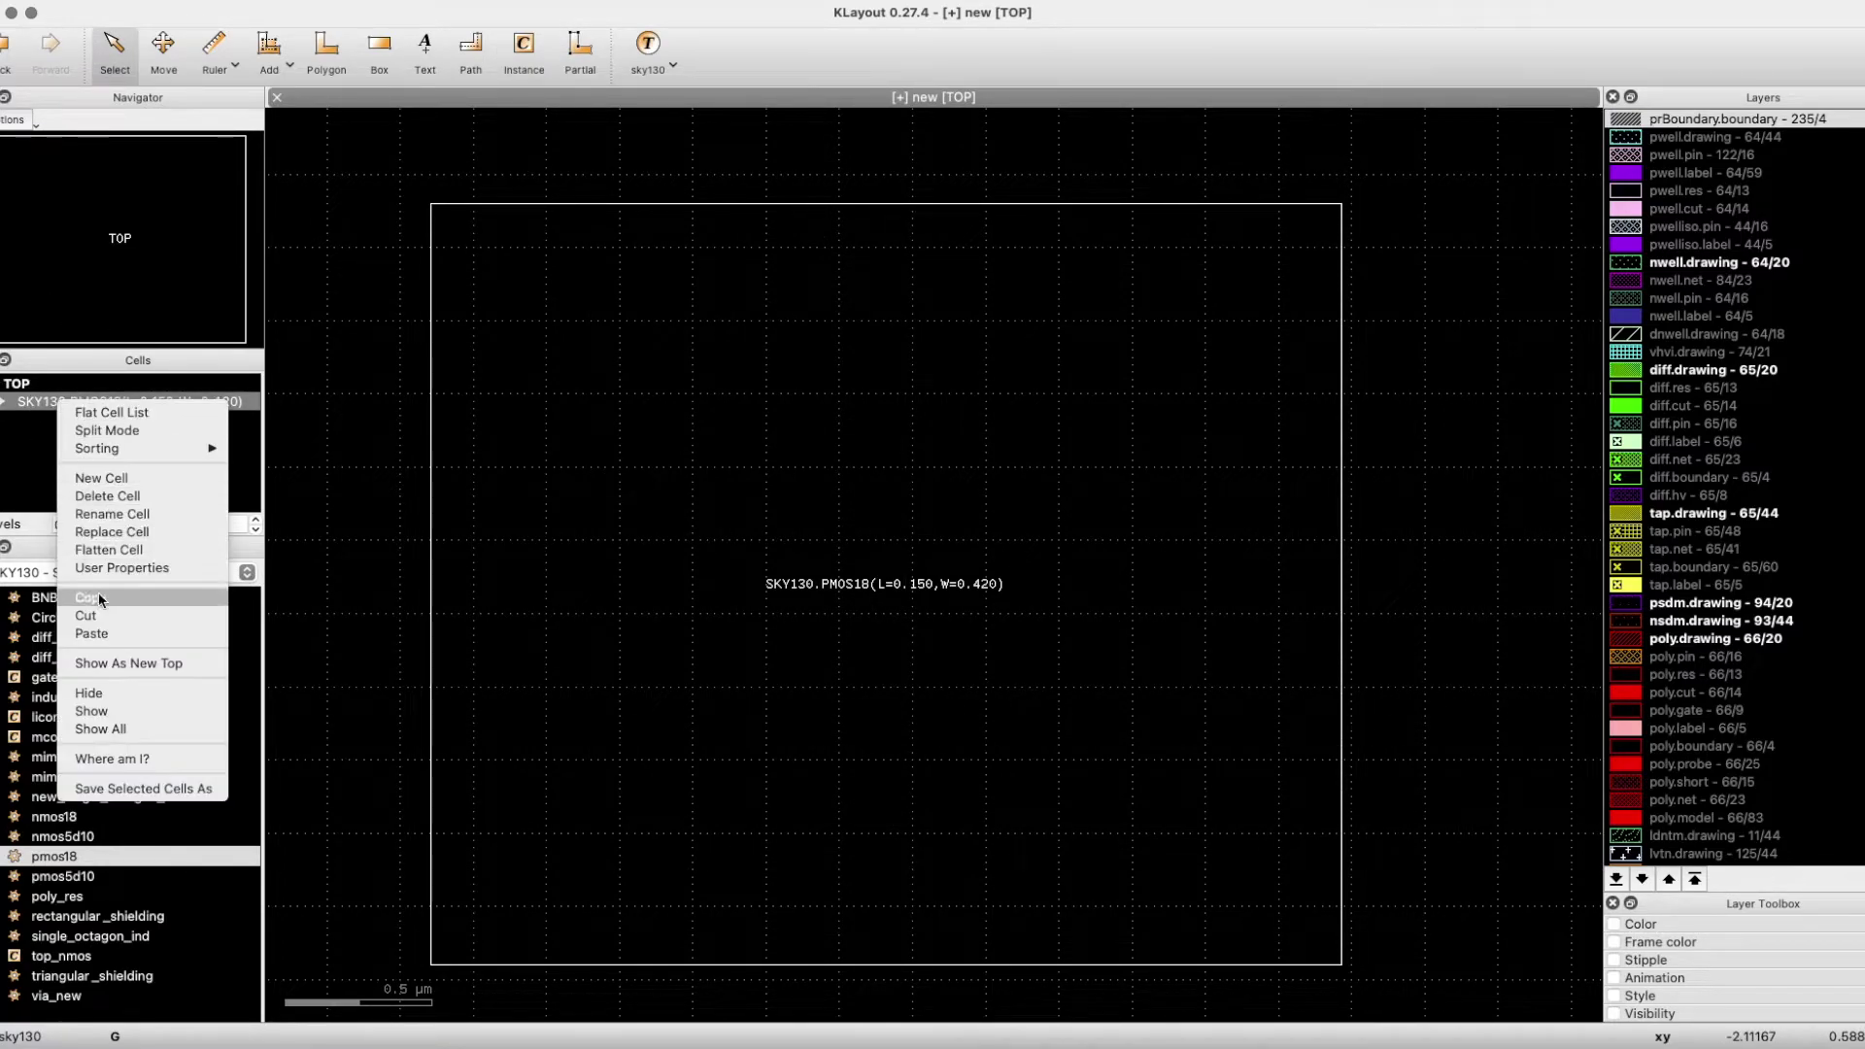
{"action": "left_click", "coordinate": [122, 647]}
{"action": "right_click", "coordinate": [58, 402]}
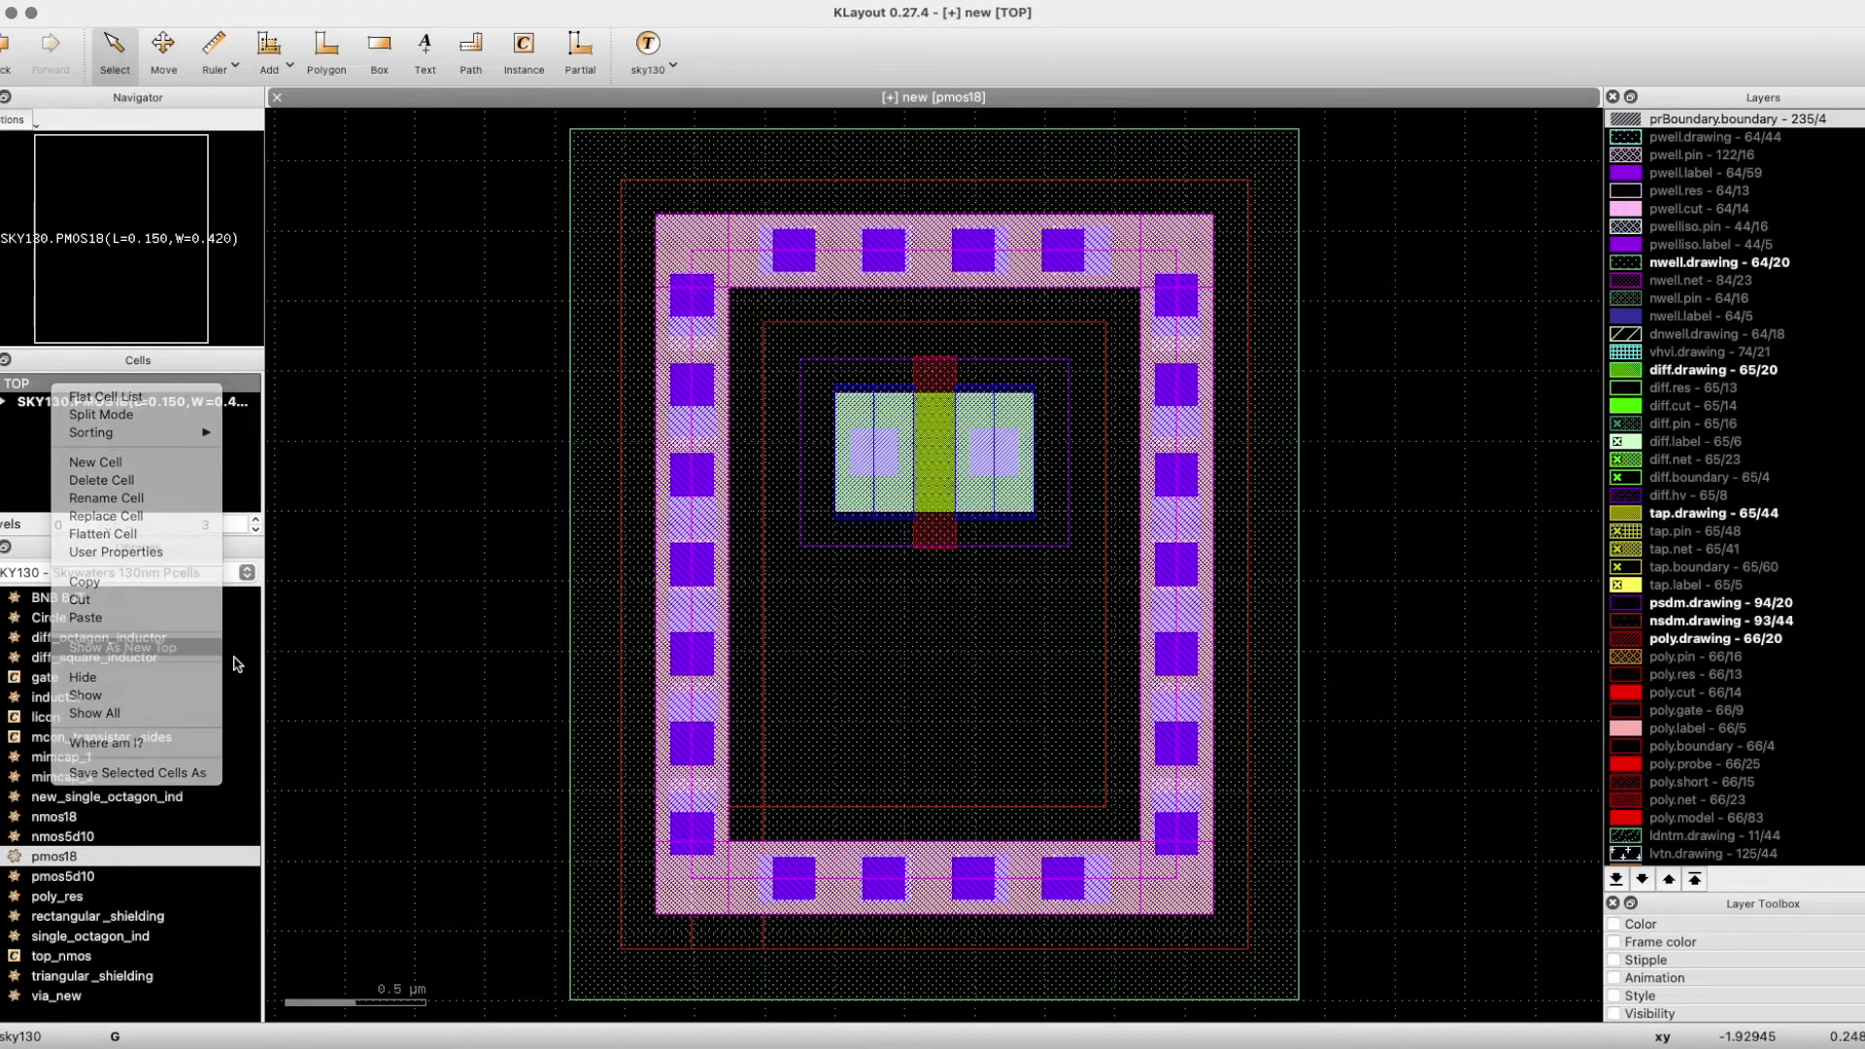
{"action": "left_click", "coordinate": [122, 647]}
{"action": "left_click", "coordinate": [762, 356]}
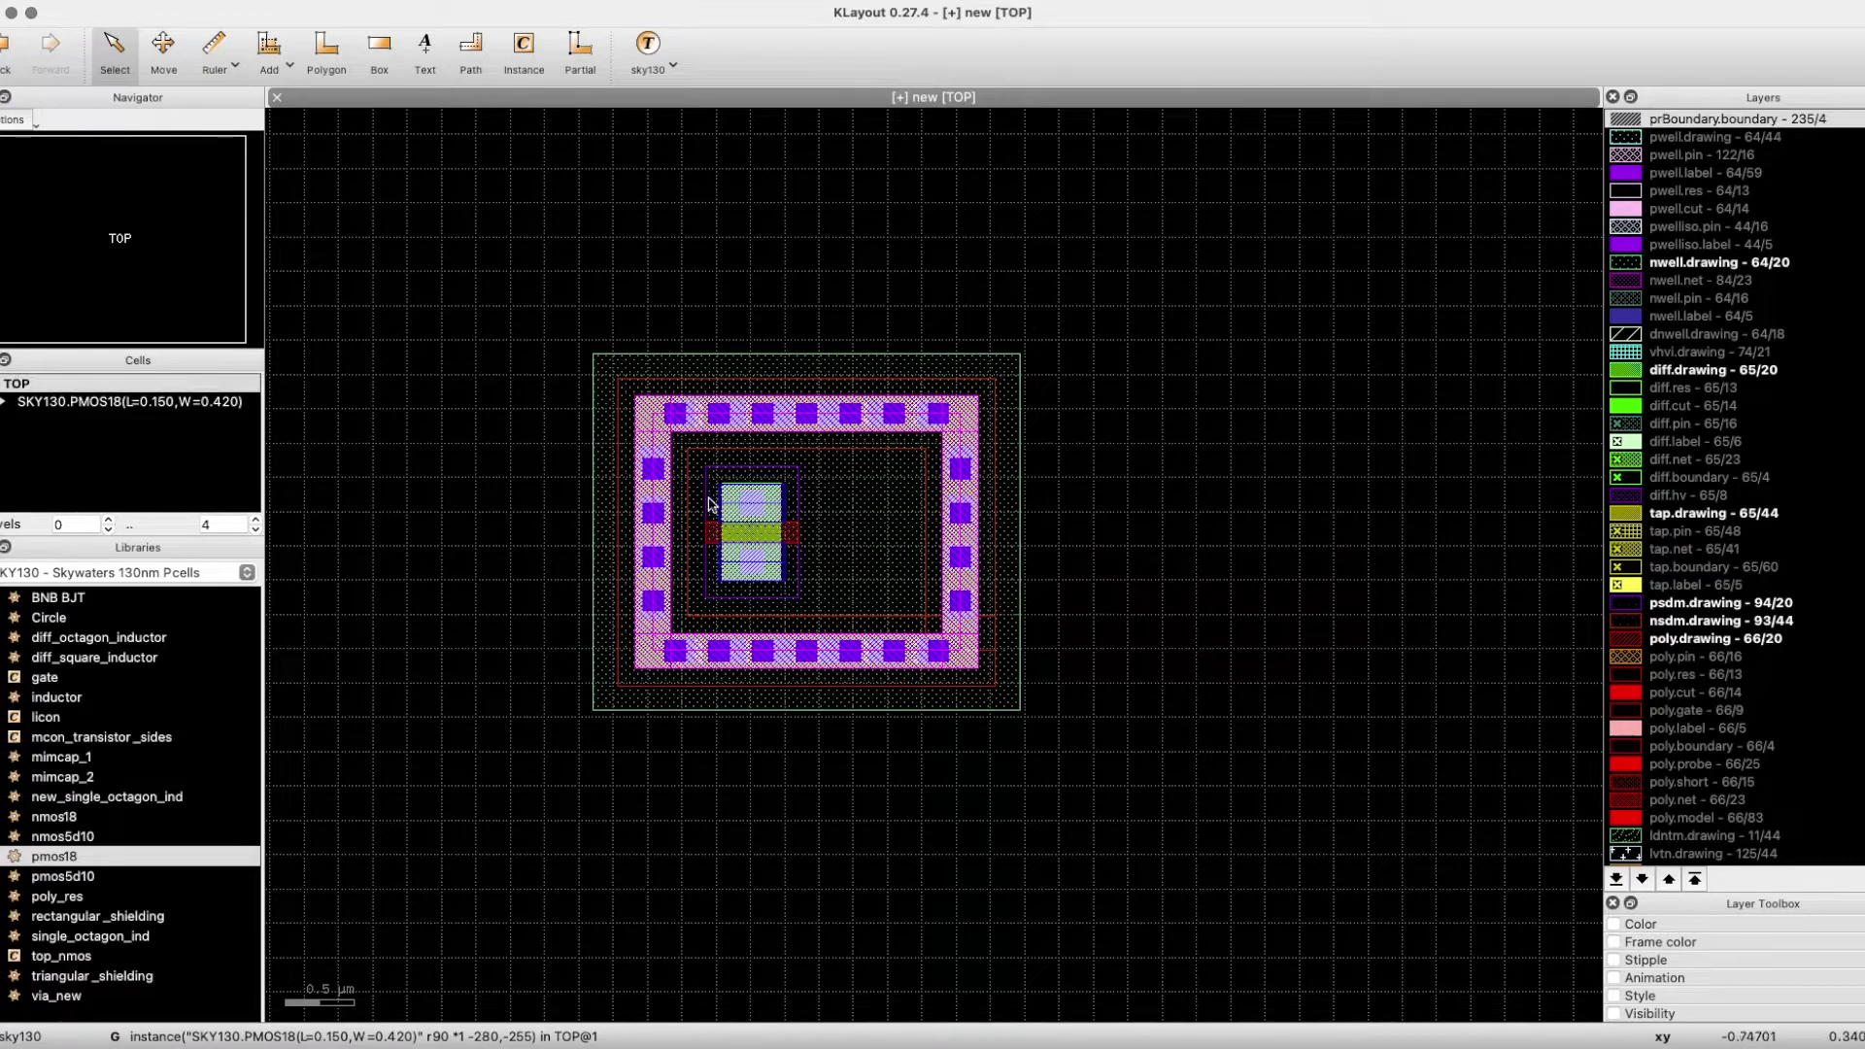
- Open the placed PMOS instance's PCell parameters and set its width to 2 and its number of fingers to 5
{"action": "left_click", "coordinate": [957, 627]}
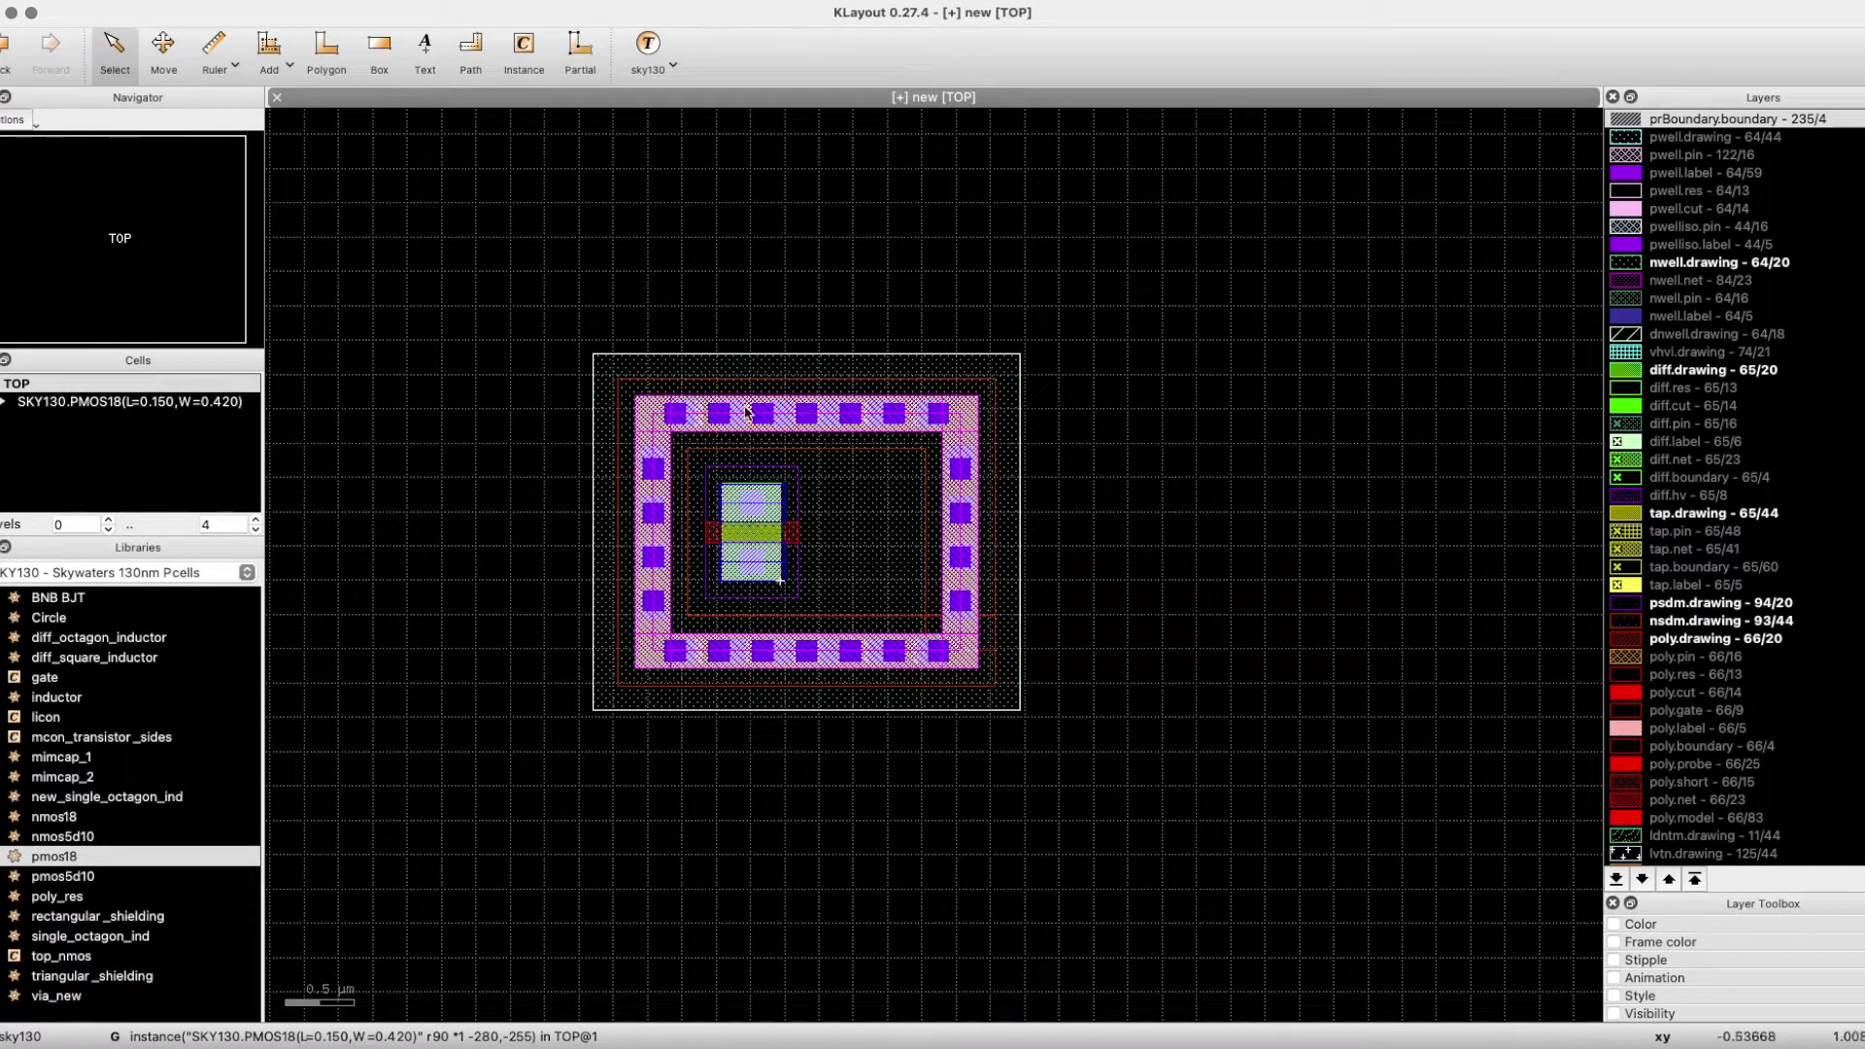
{"action": "double_click", "coordinate": [867, 531]}
{"action": "left_click_drag", "start_coordinate": [1363, 172], "coordinate": [1387, 175]}
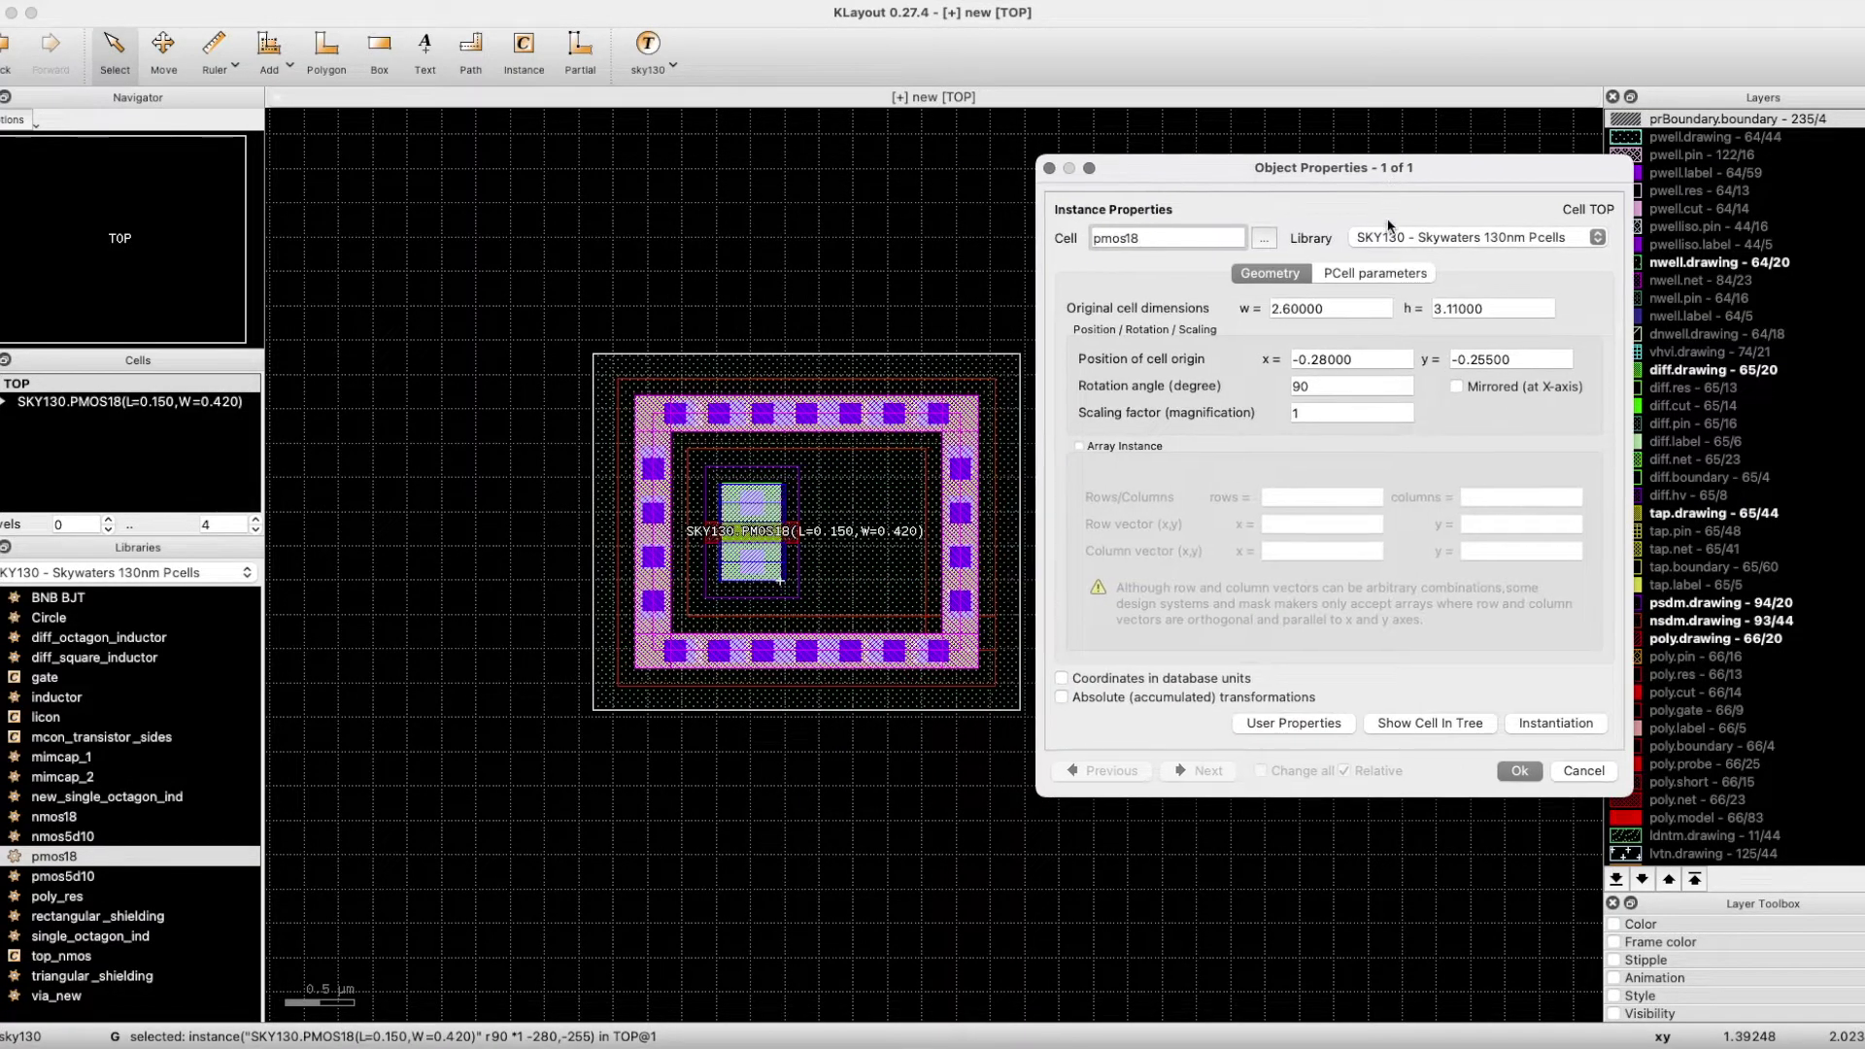
{"action": "left_click", "coordinate": [1387, 273]}
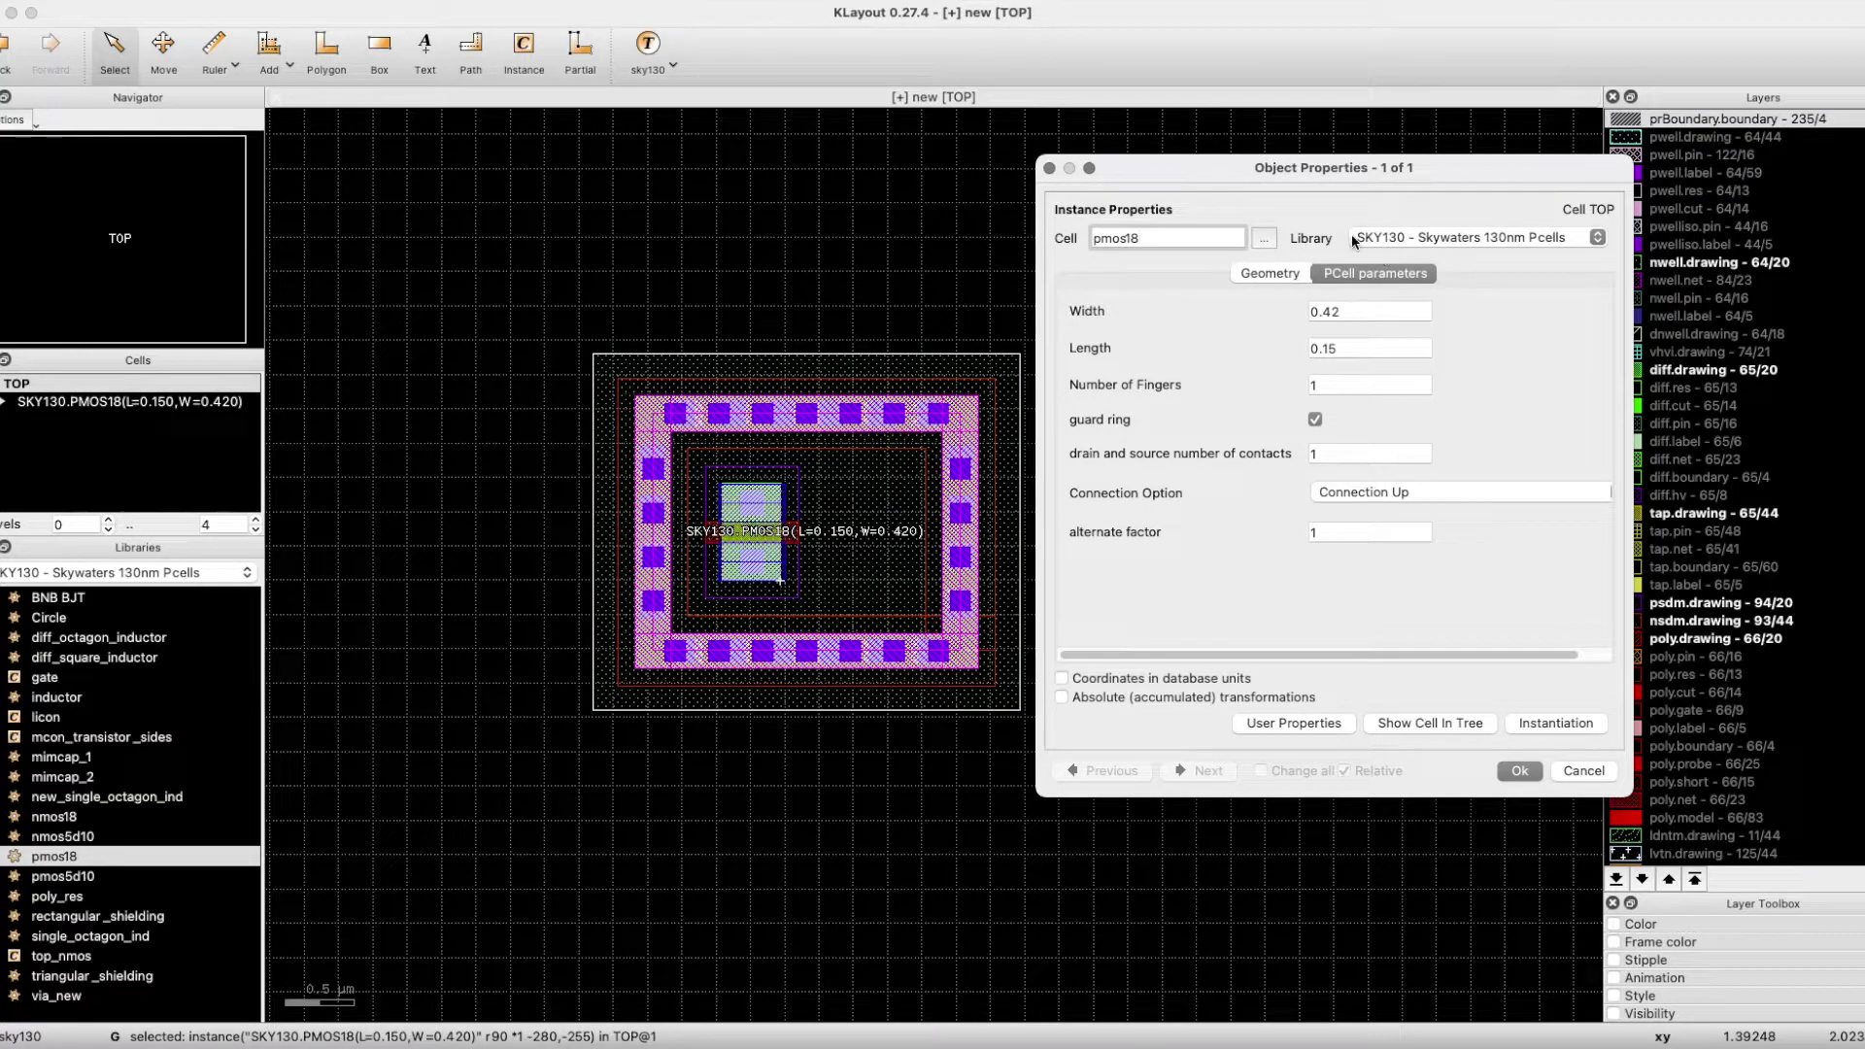
{"action": "left_click", "coordinate": [1330, 311]}
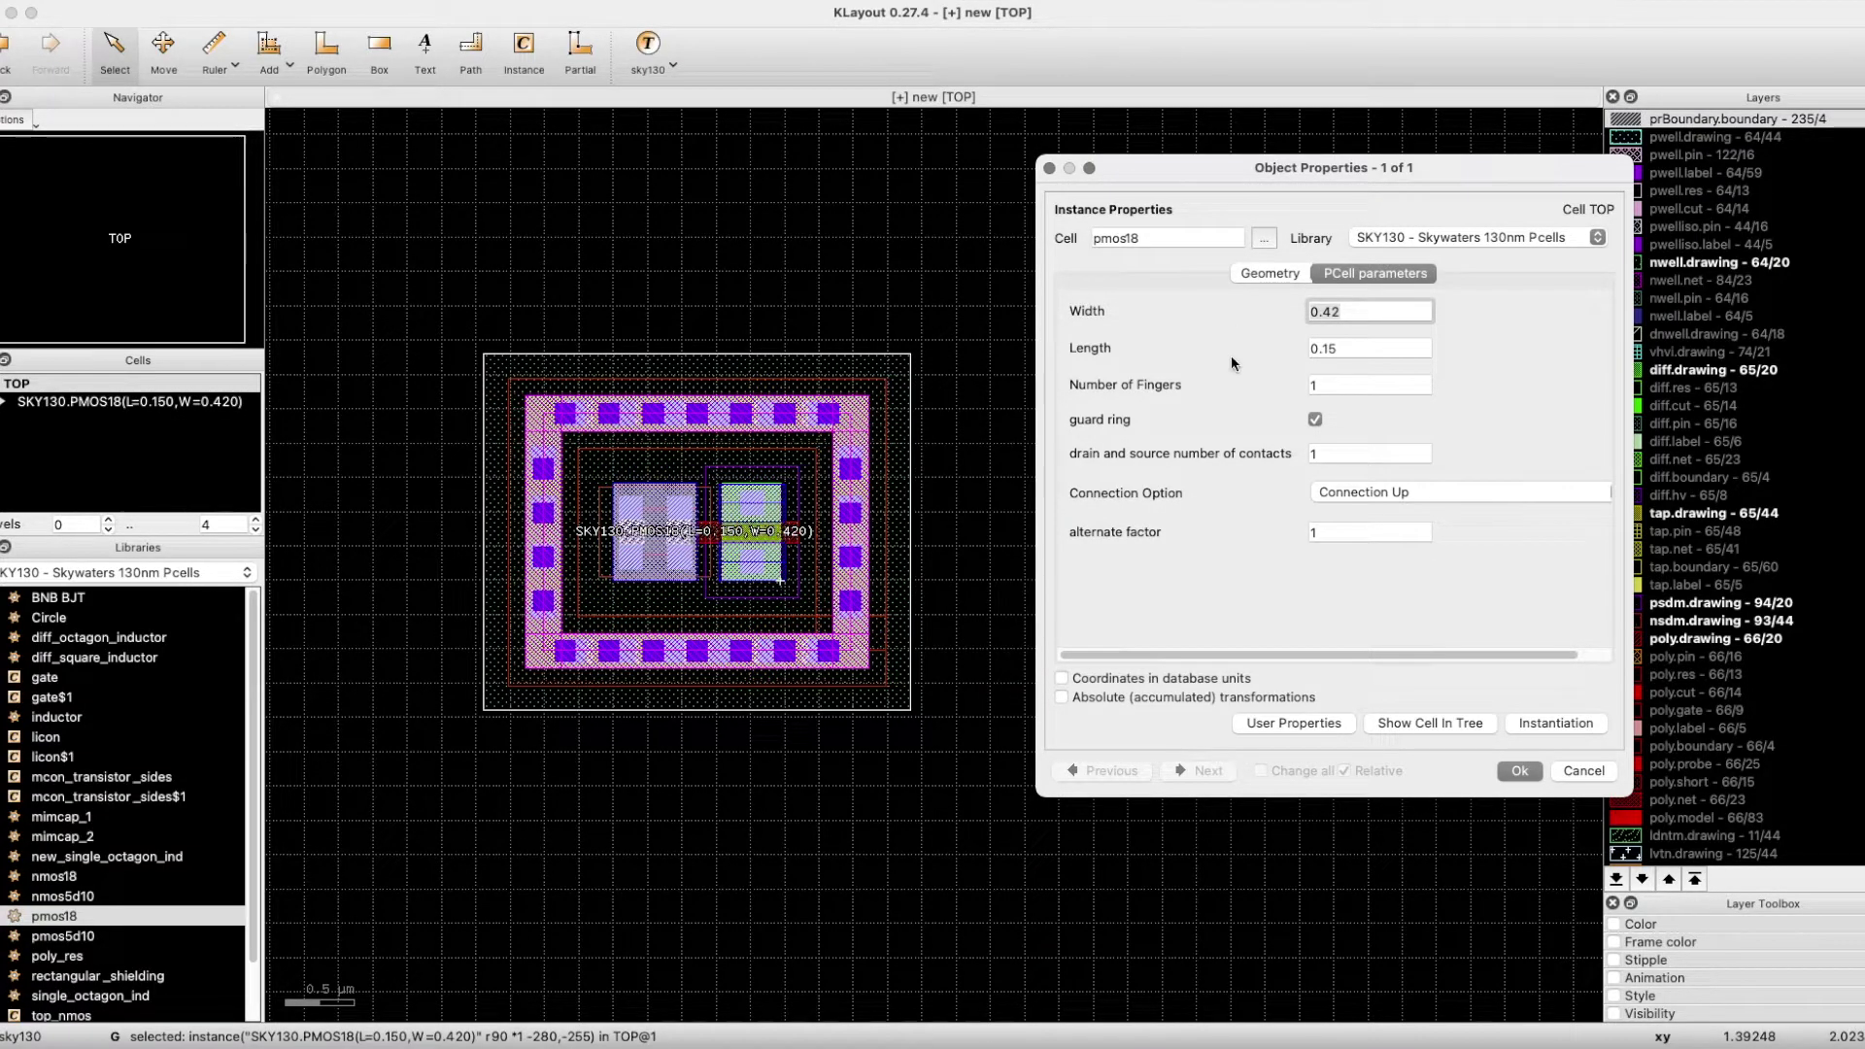
{"action": "type", "text": "2"}
{"action": "left_click", "coordinate": [1352, 351]}
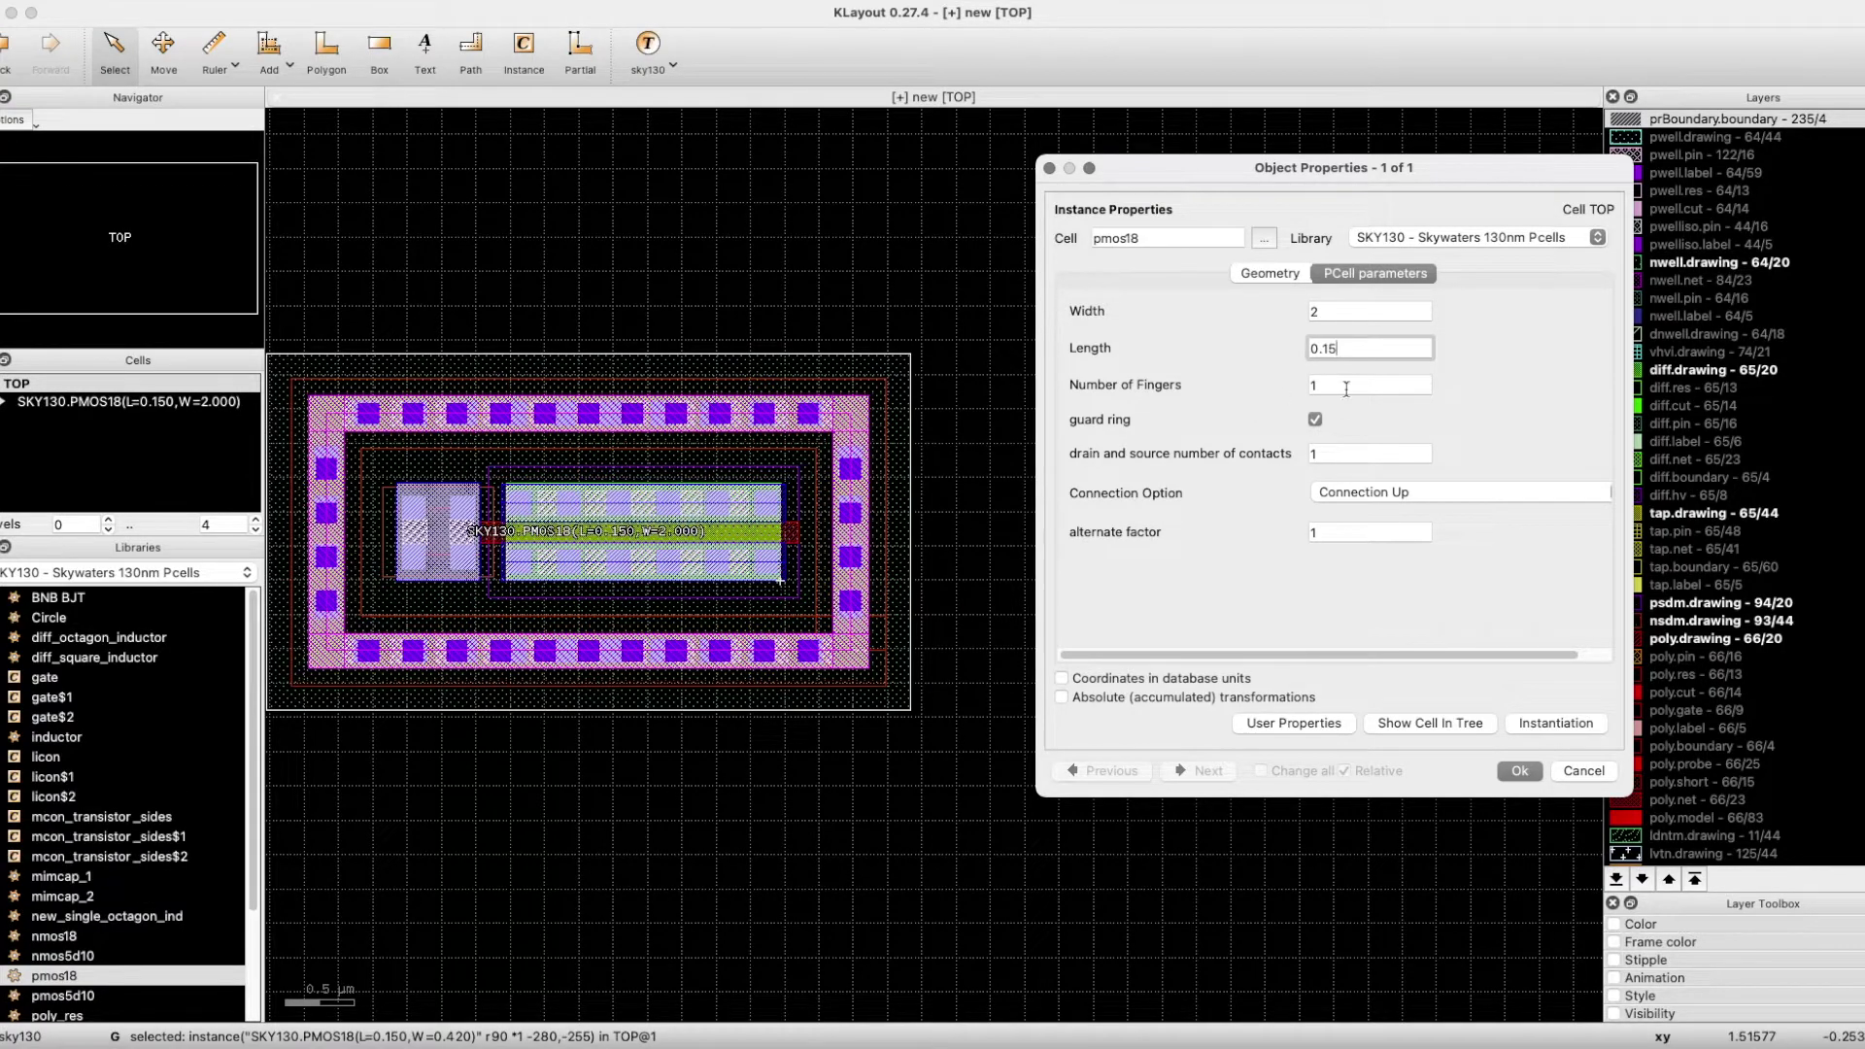
{"action": "key", "text": "Tab"}
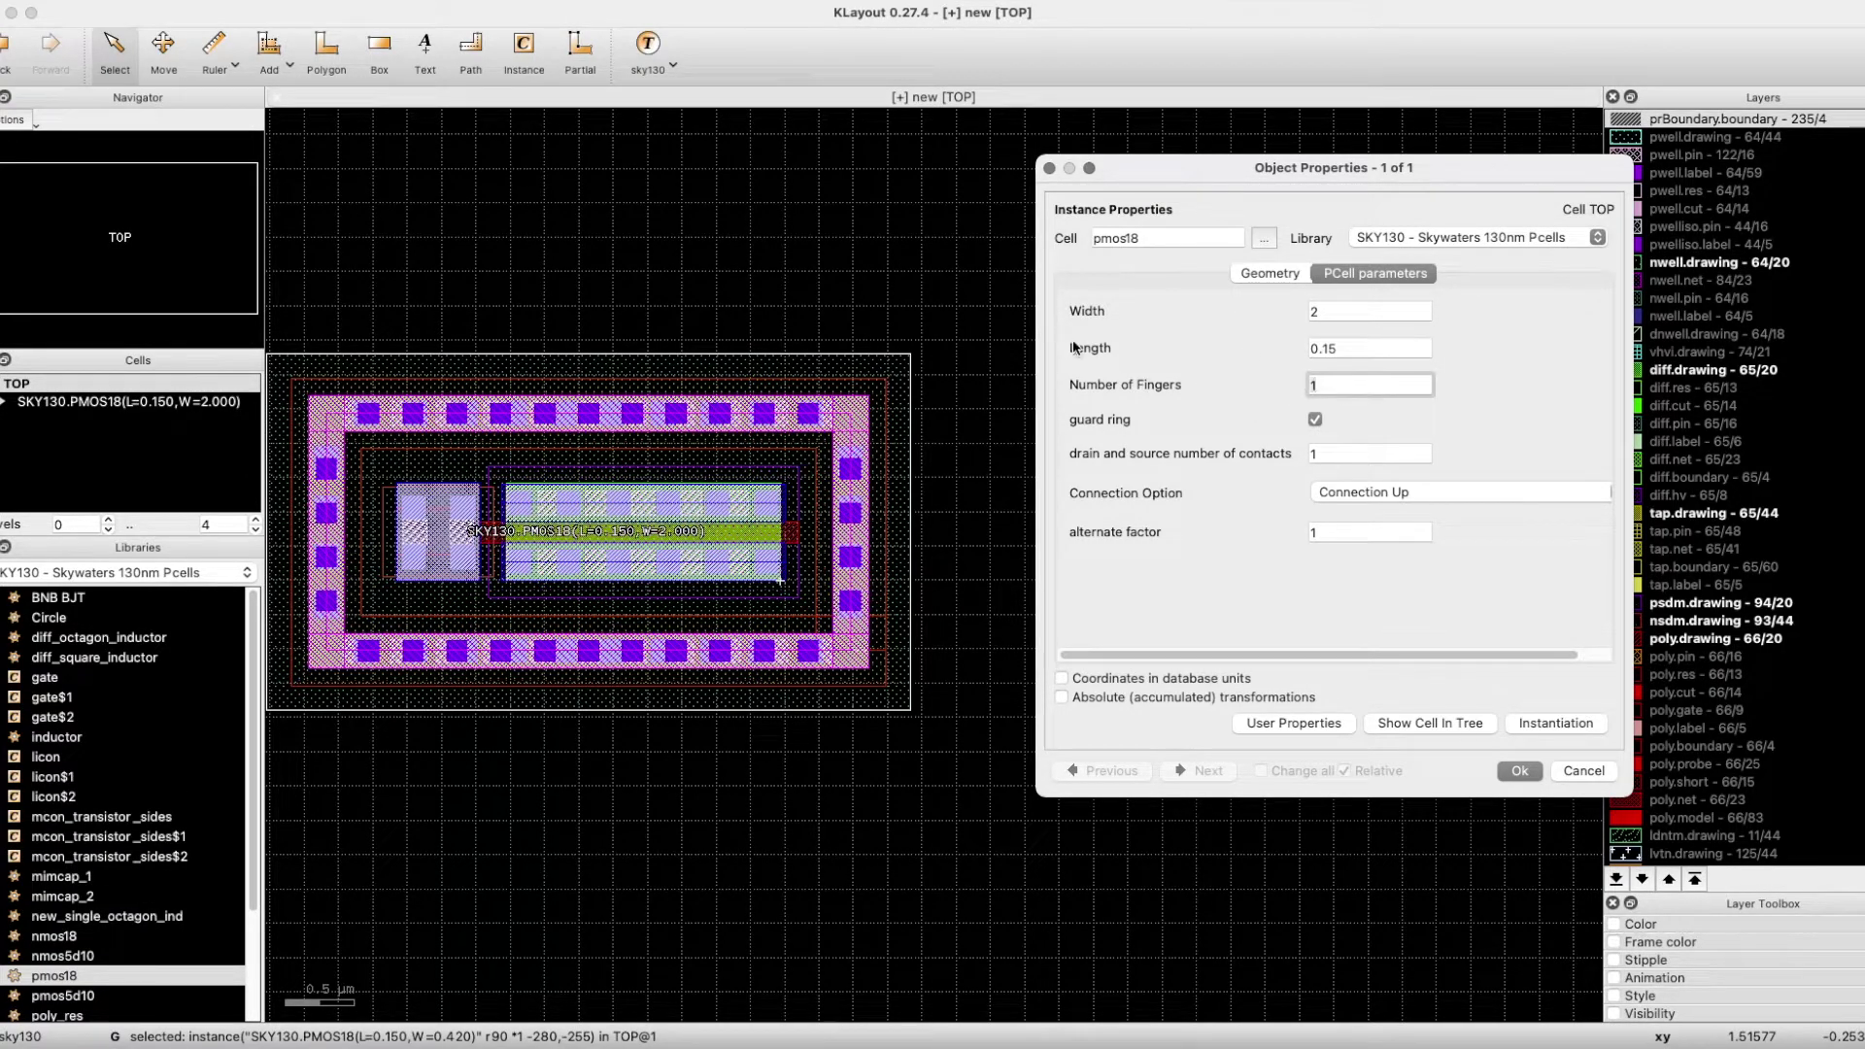
{"action": "type", "text": "5"}
{"action": "left_click", "coordinate": [1359, 351]}
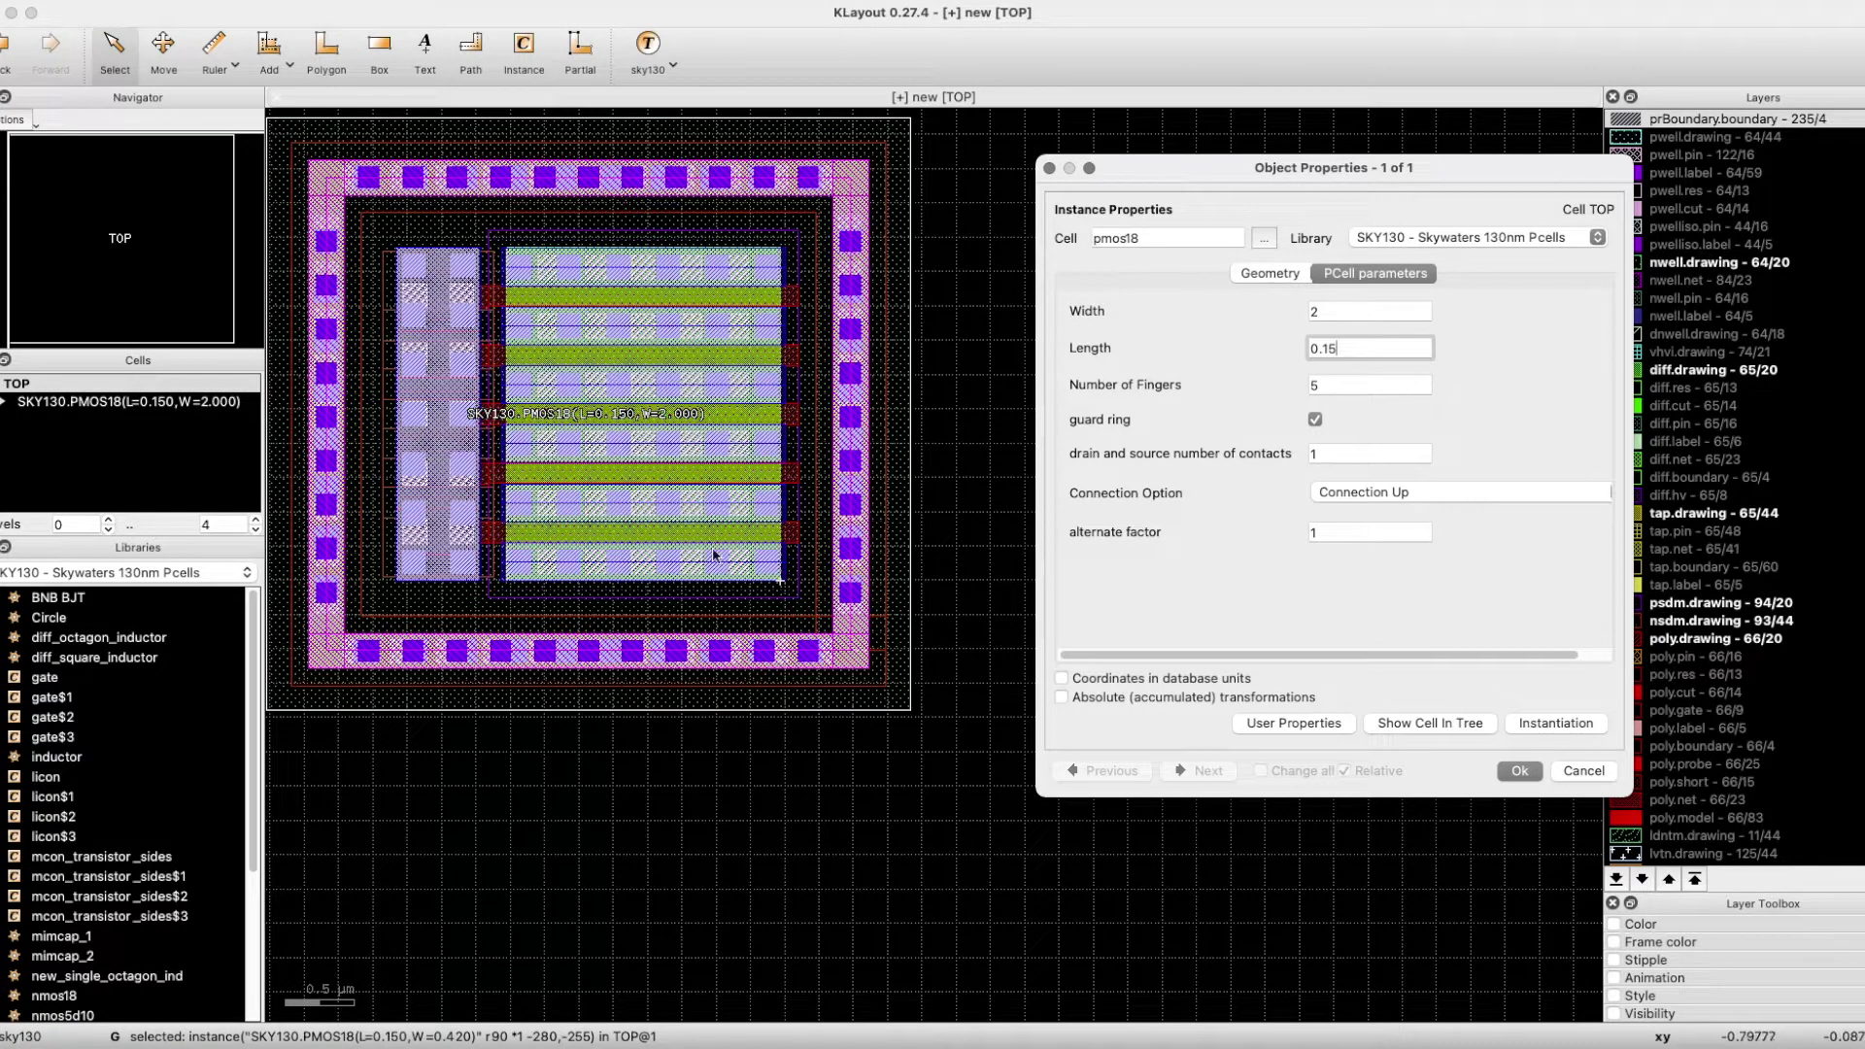
- Try the Connection Down and Alternate connection options on the PMOS, and set it back to Connection Up
{"action": "left_click", "coordinate": [1361, 493]}
{"action": "left_click", "coordinate": [1361, 511]}
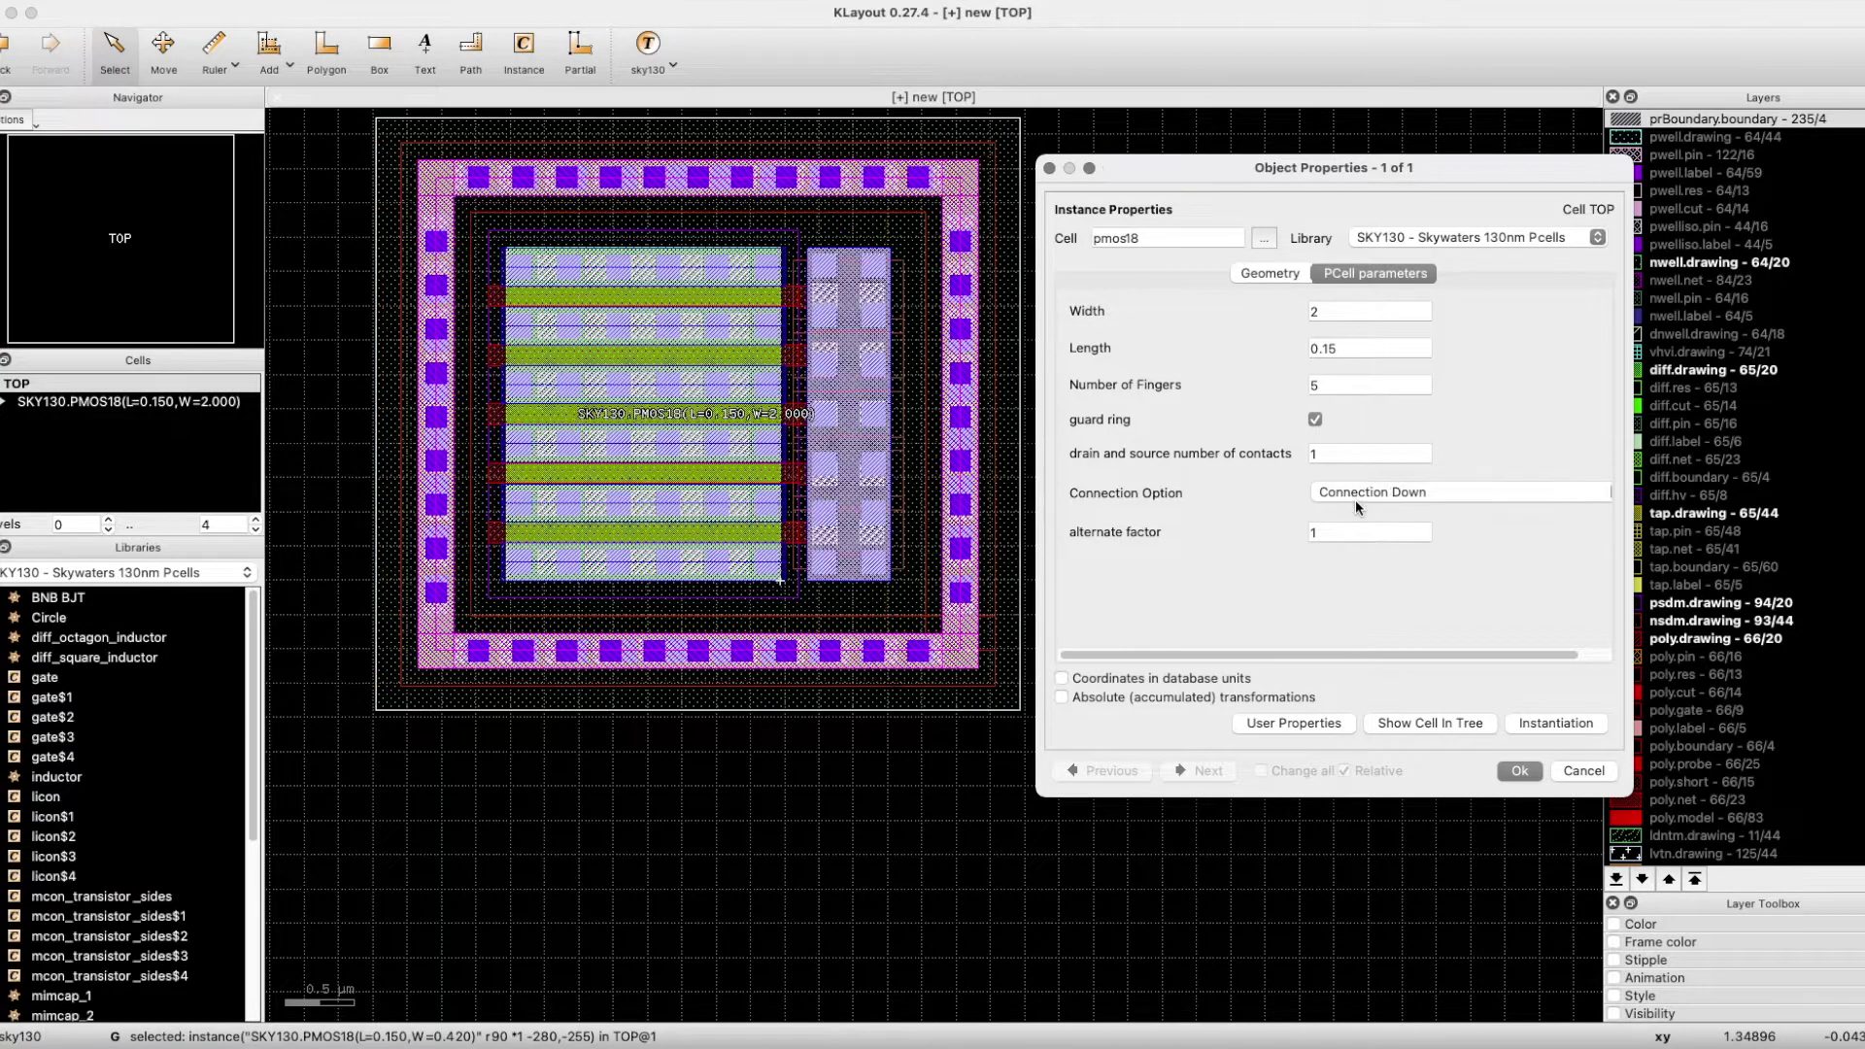
{"action": "left_click", "coordinate": [1369, 500]}
{"action": "left_click", "coordinate": [1367, 510]}
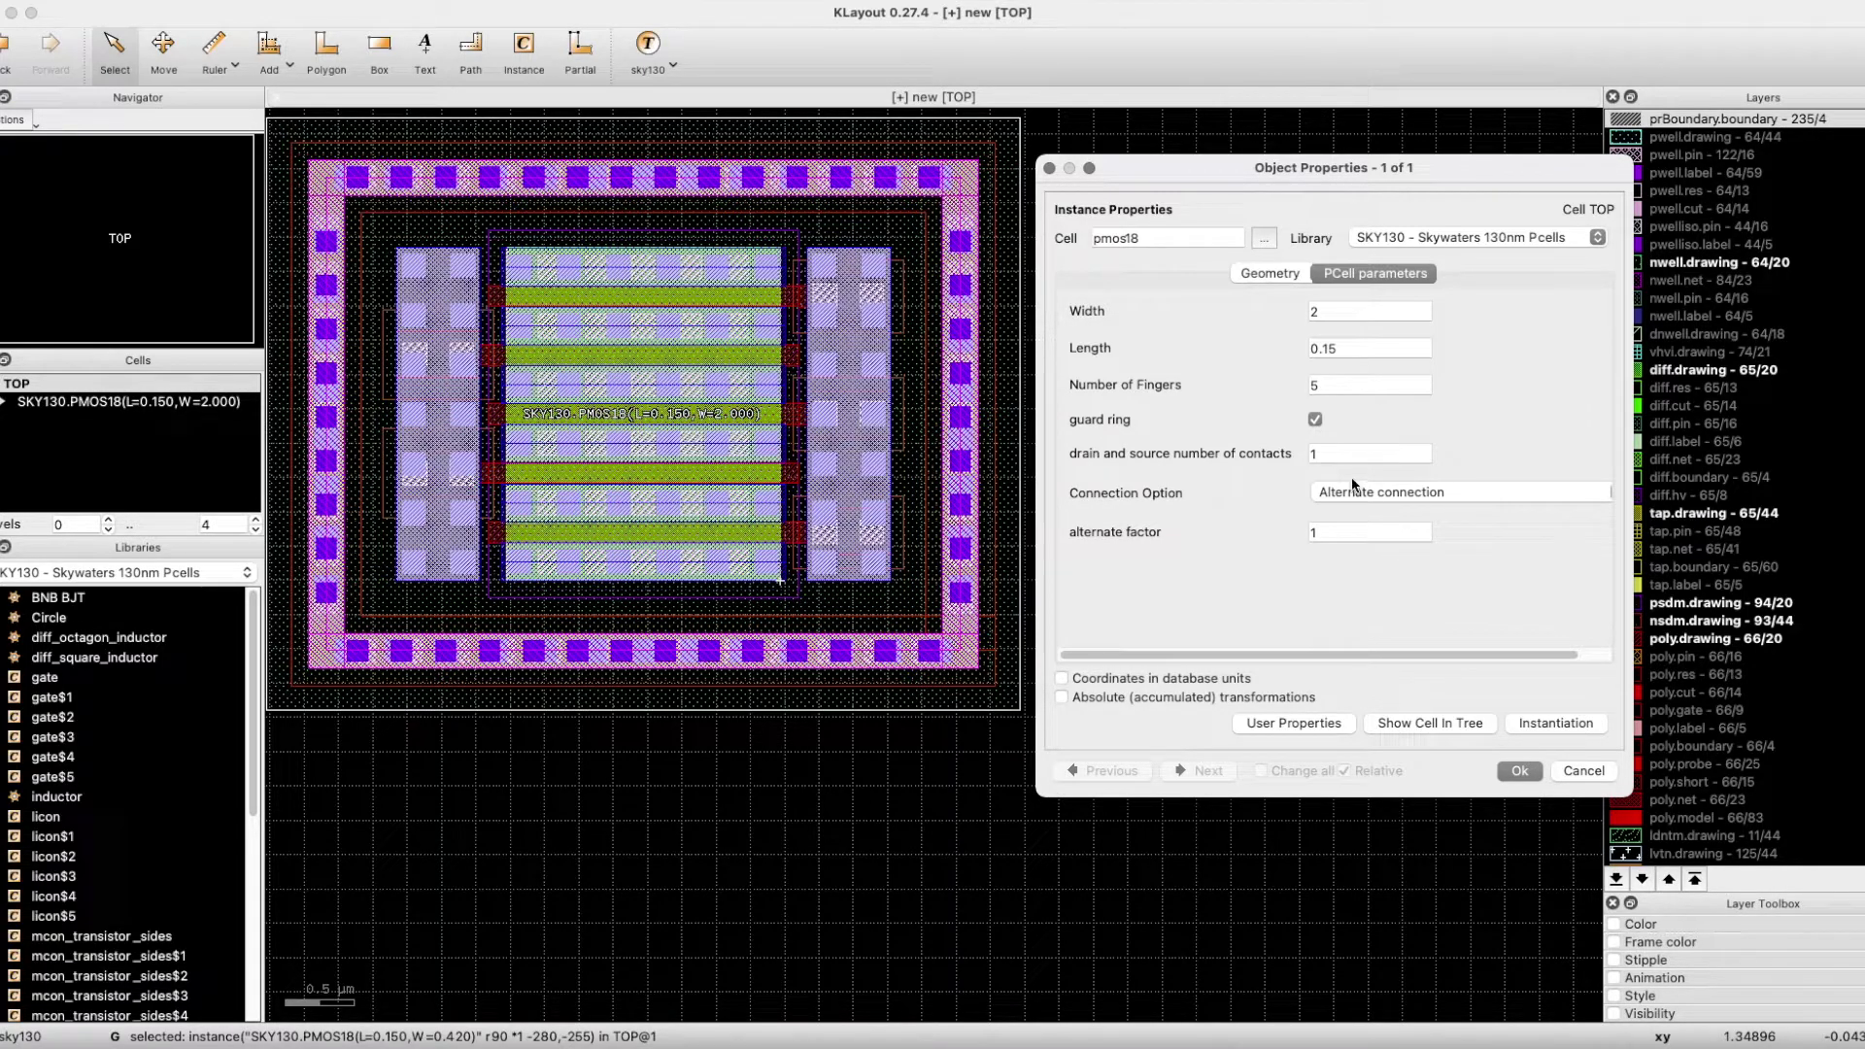
{"action": "left_click", "coordinate": [1367, 493]}
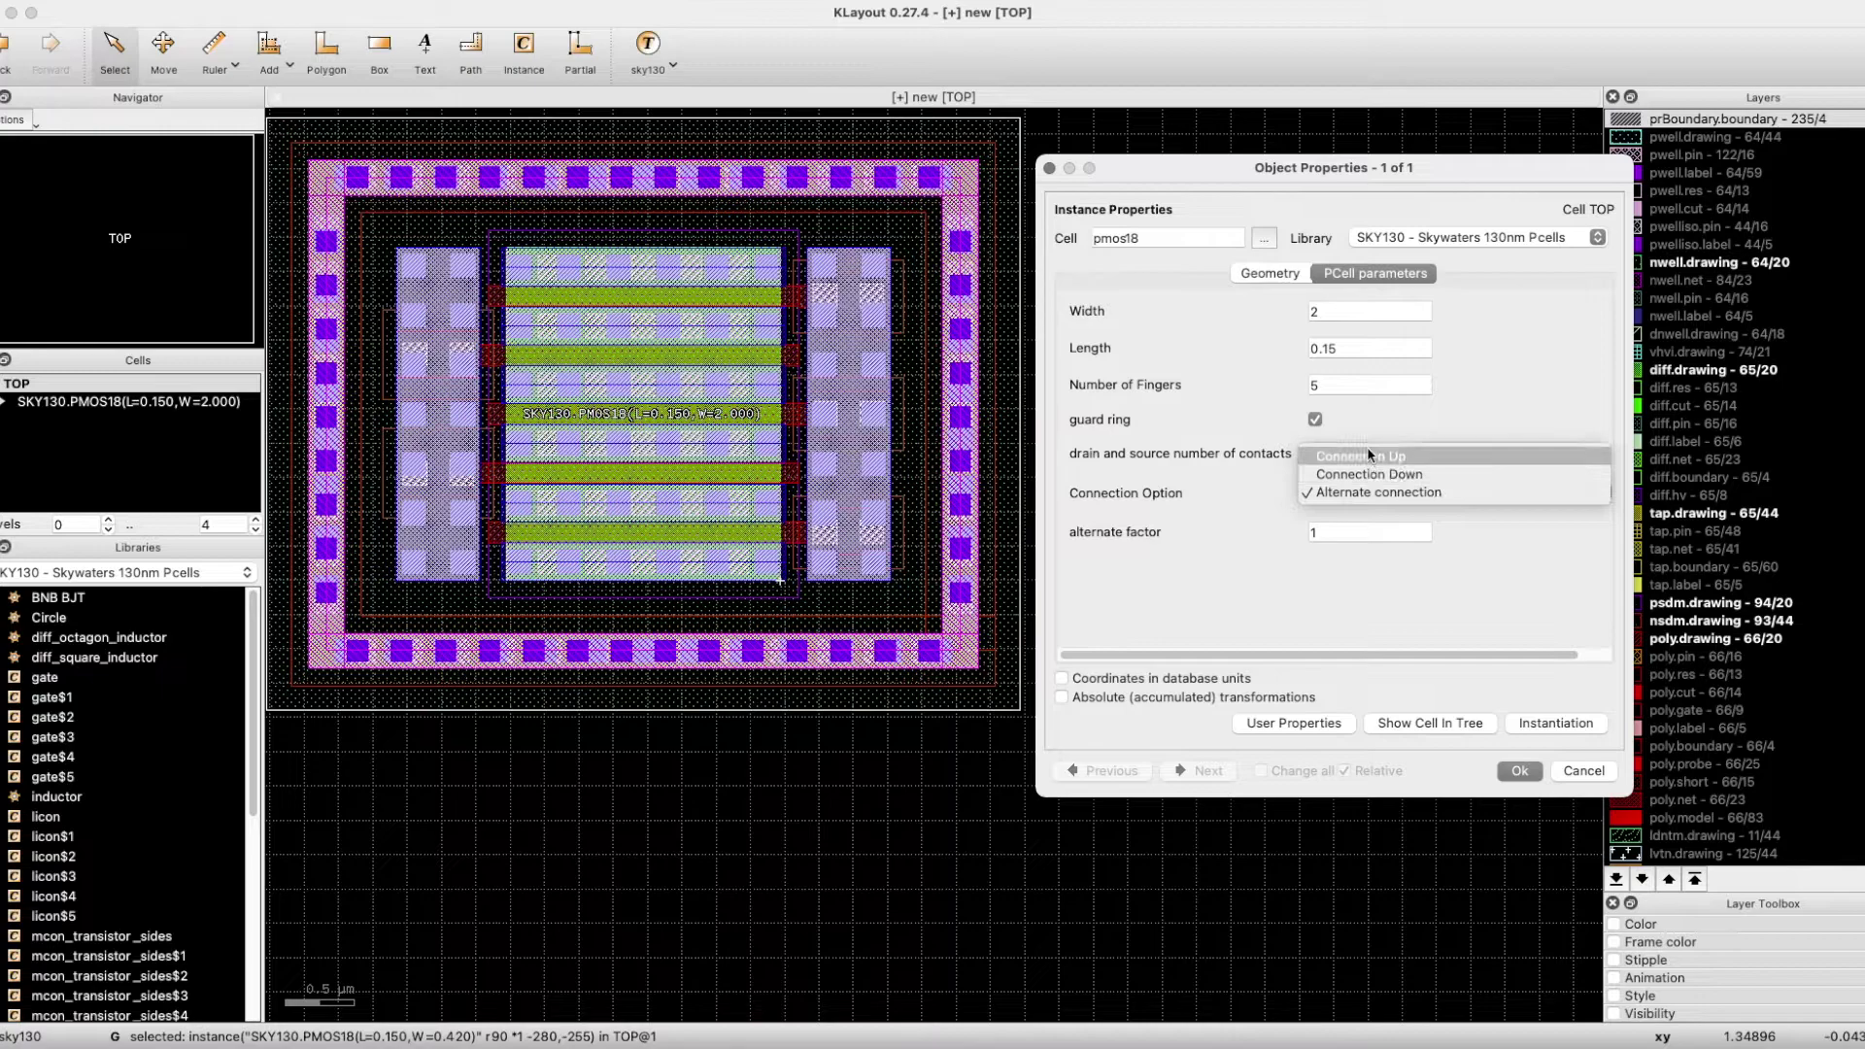
{"action": "left_click", "coordinate": [1364, 452]}
- Try 2 drain and source contacts on the PMOS, restore 1, and switch its guard ring off and on again
{"action": "type", "text": "2"}
{"action": "left_click", "coordinate": [1338, 387]}
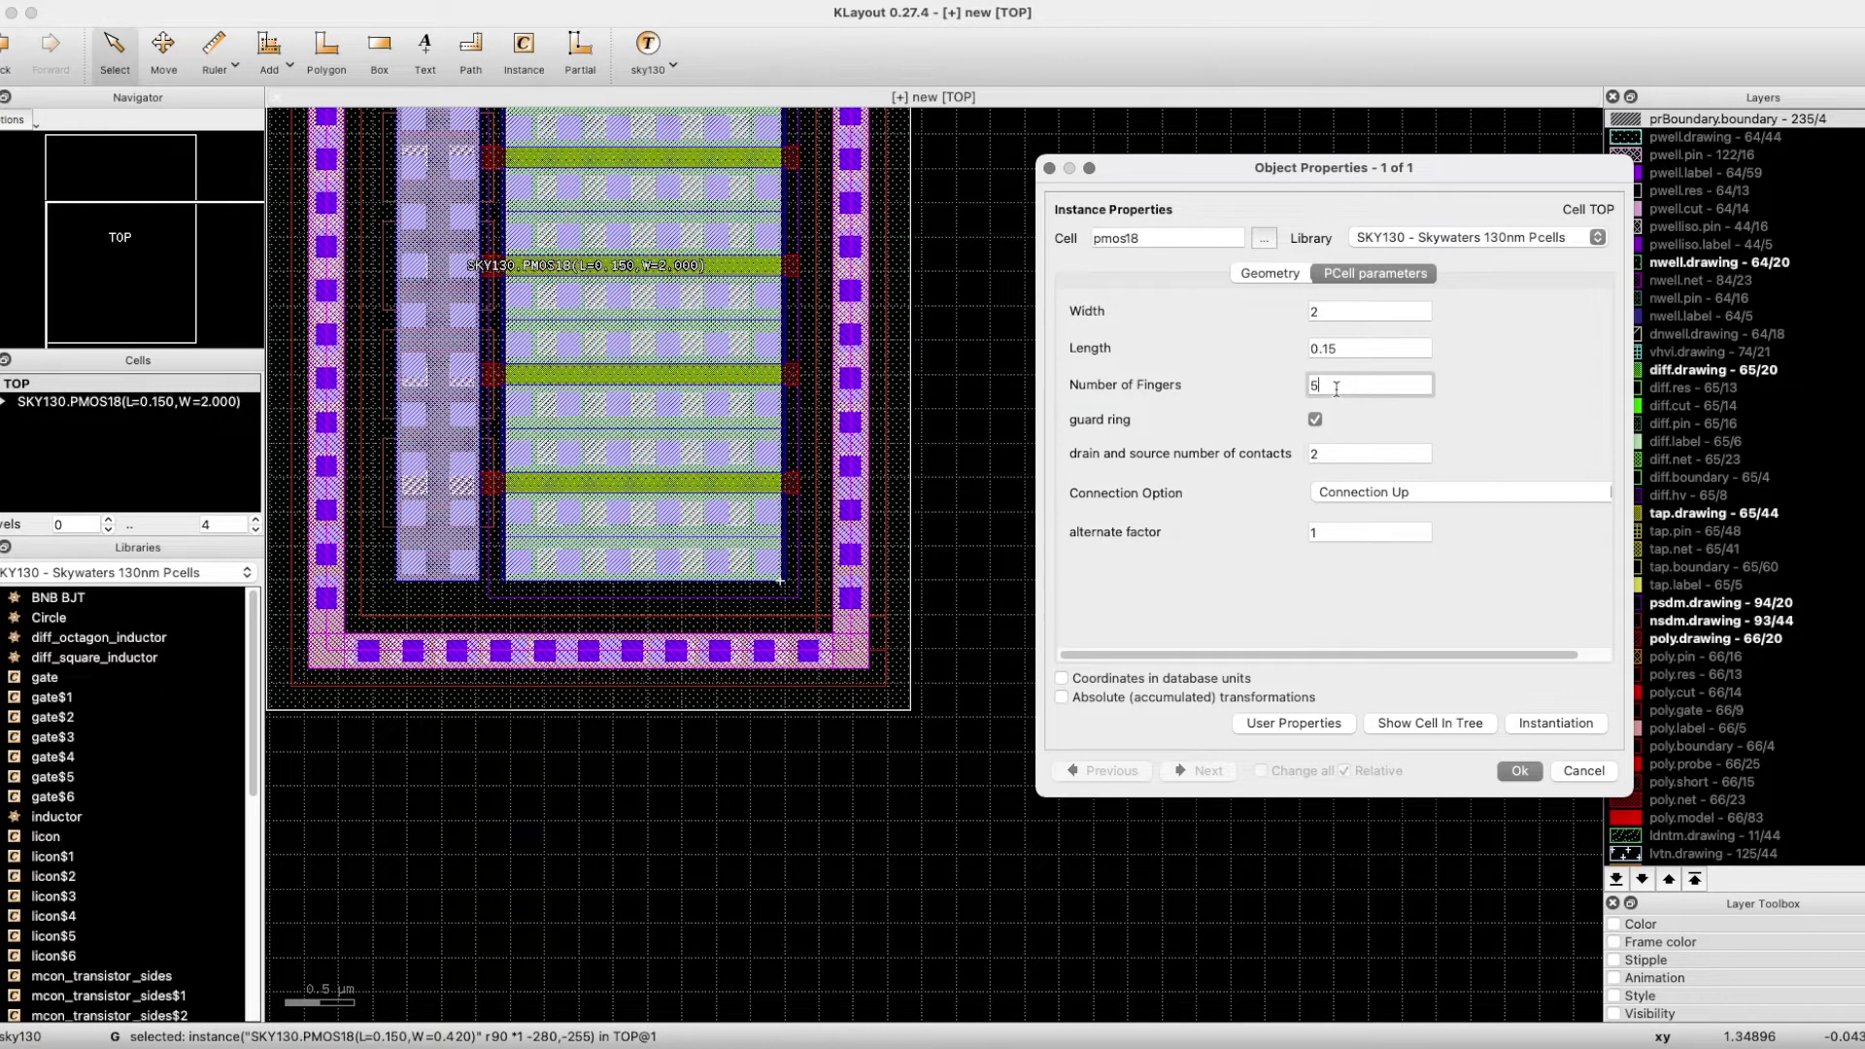
{"action": "double_click", "coordinate": [1358, 455]}
{"action": "type", "text": "1"}
{"action": "left_click", "coordinate": [1353, 386]}
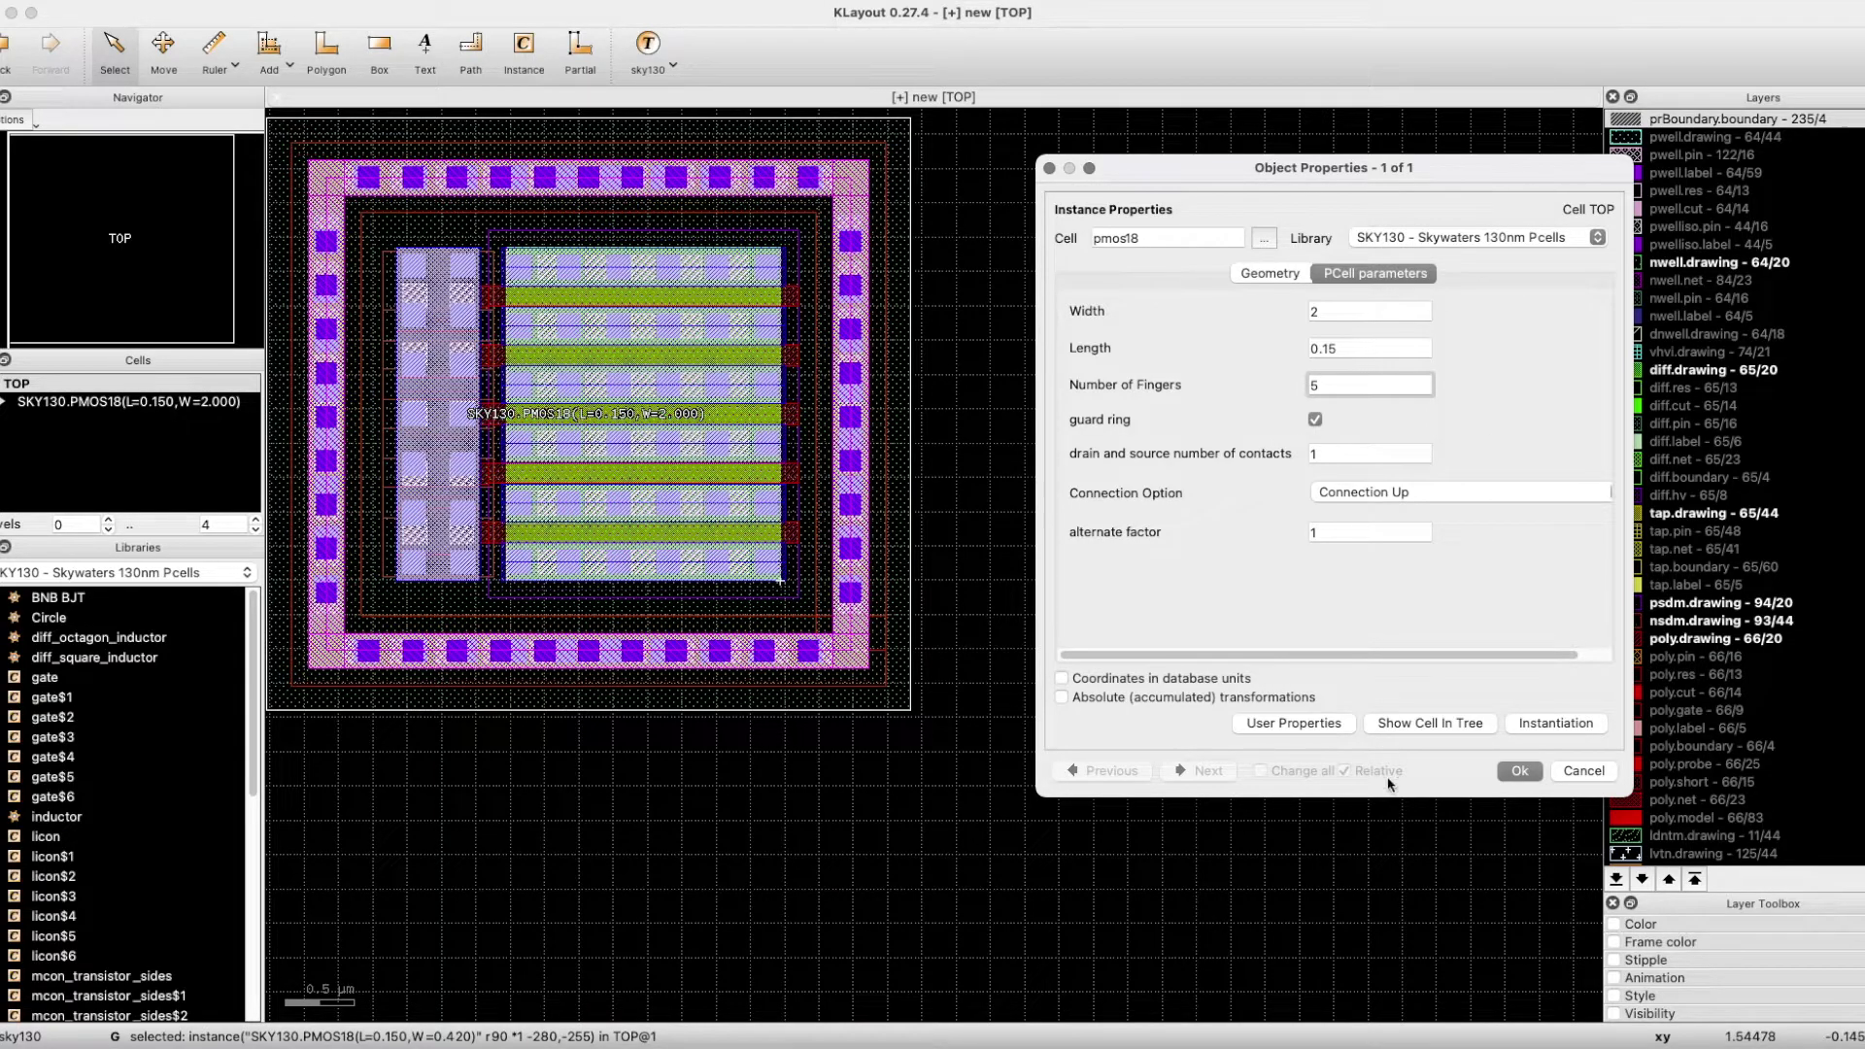
{"action": "left_click", "coordinate": [1316, 421]}
{"action": "left_click", "coordinate": [1316, 422]}
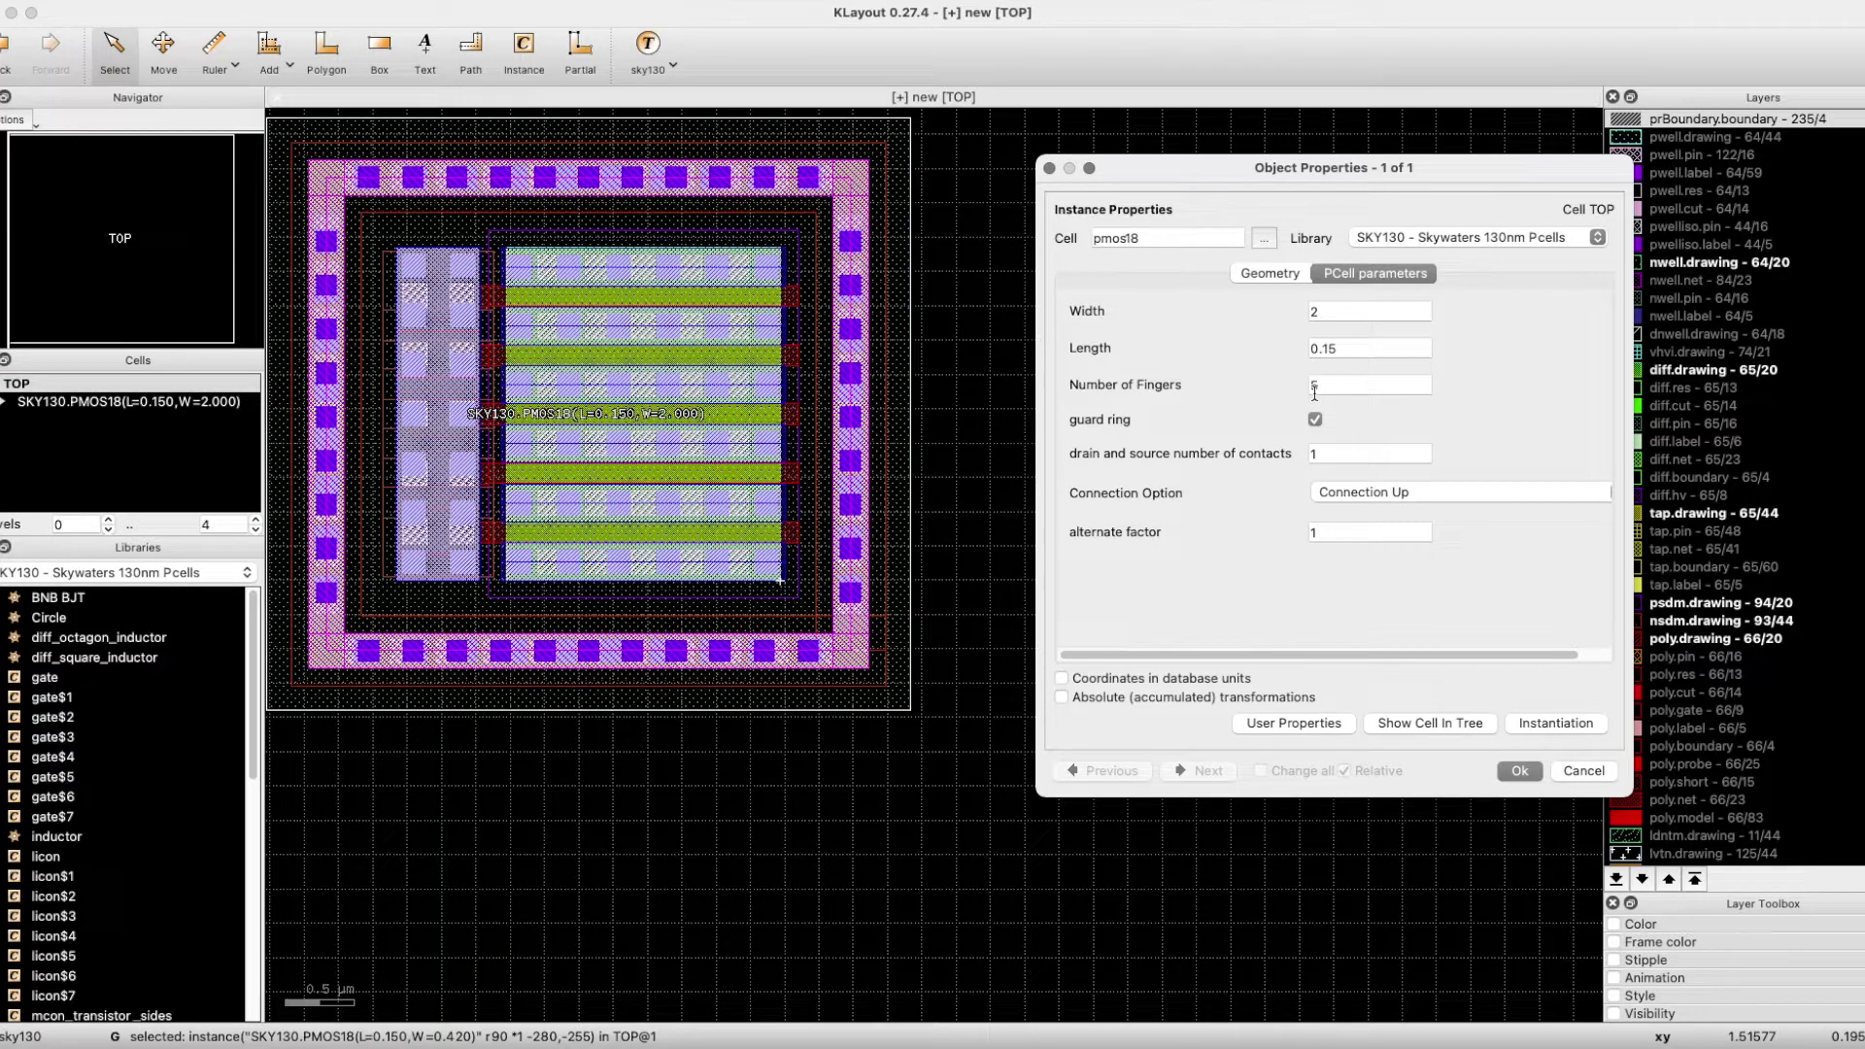
- Set the PMOS's number of fingers to 7 and apply the parameters
{"action": "left_click", "coordinate": [1314, 389]}
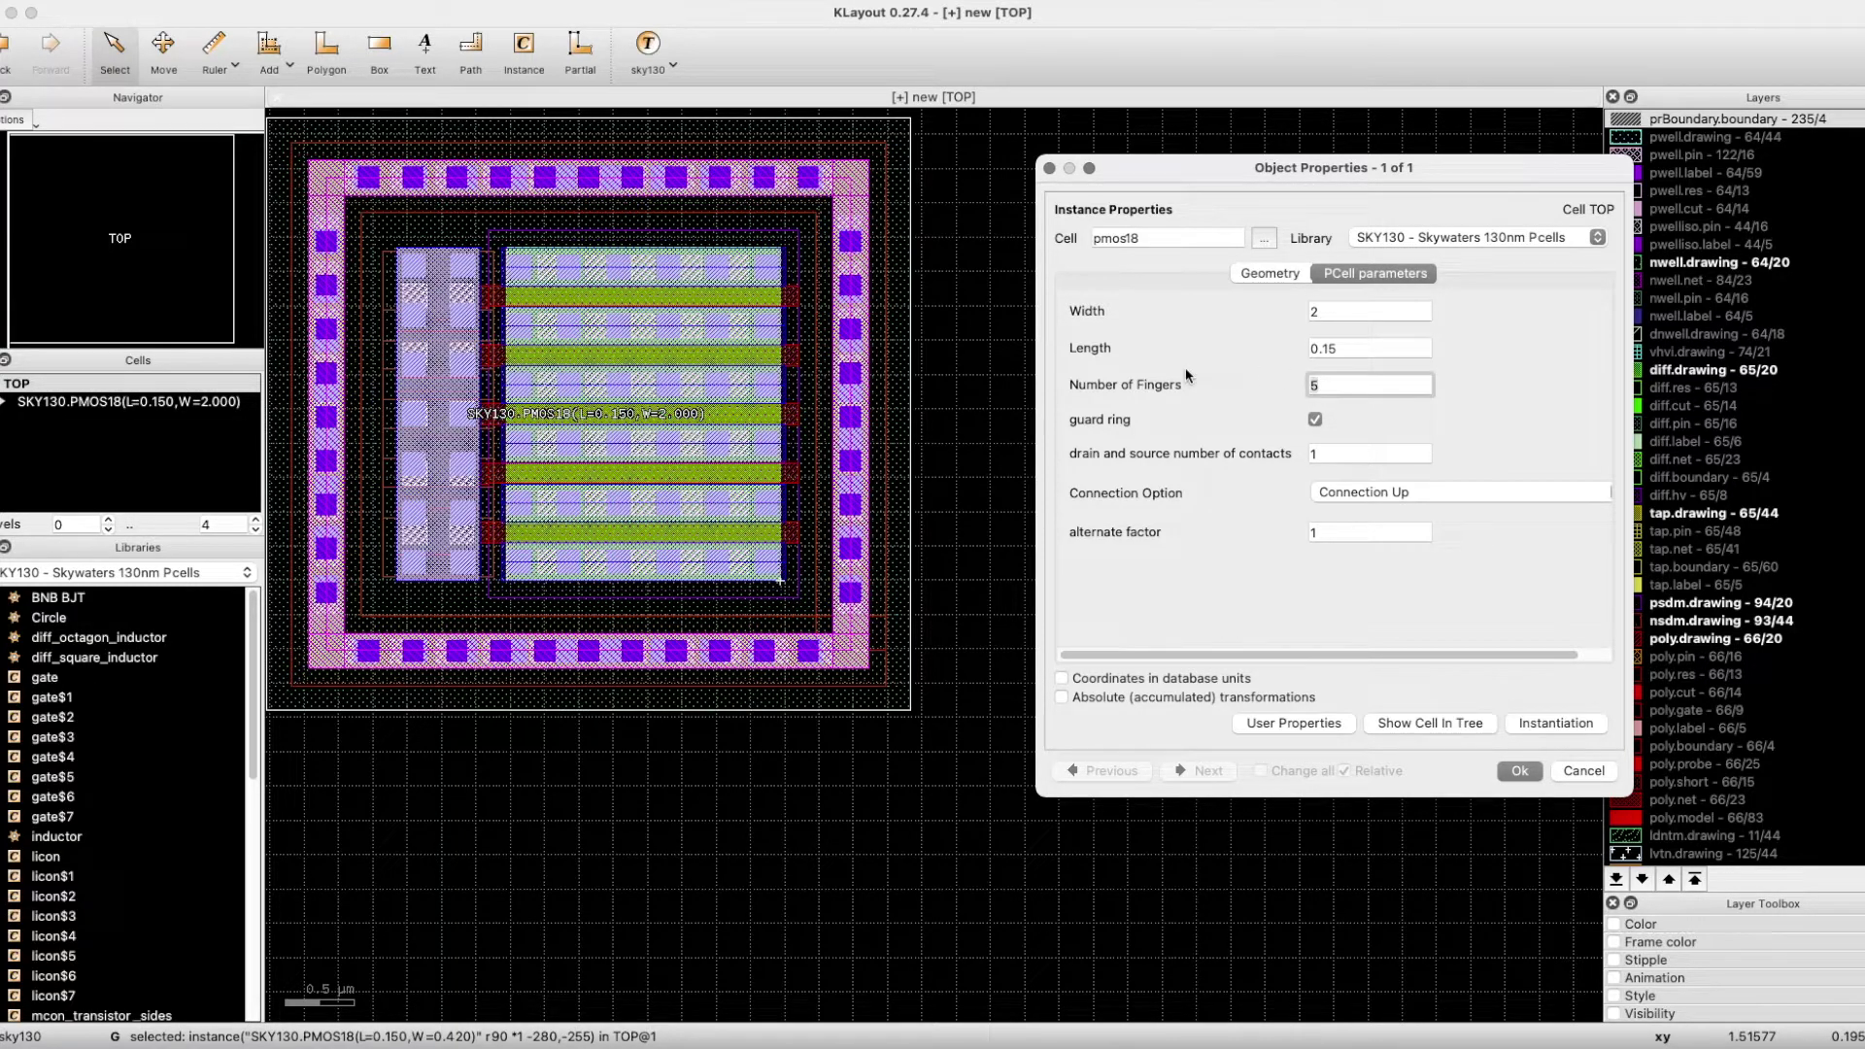
{"action": "left_click", "coordinate": [1344, 353]}
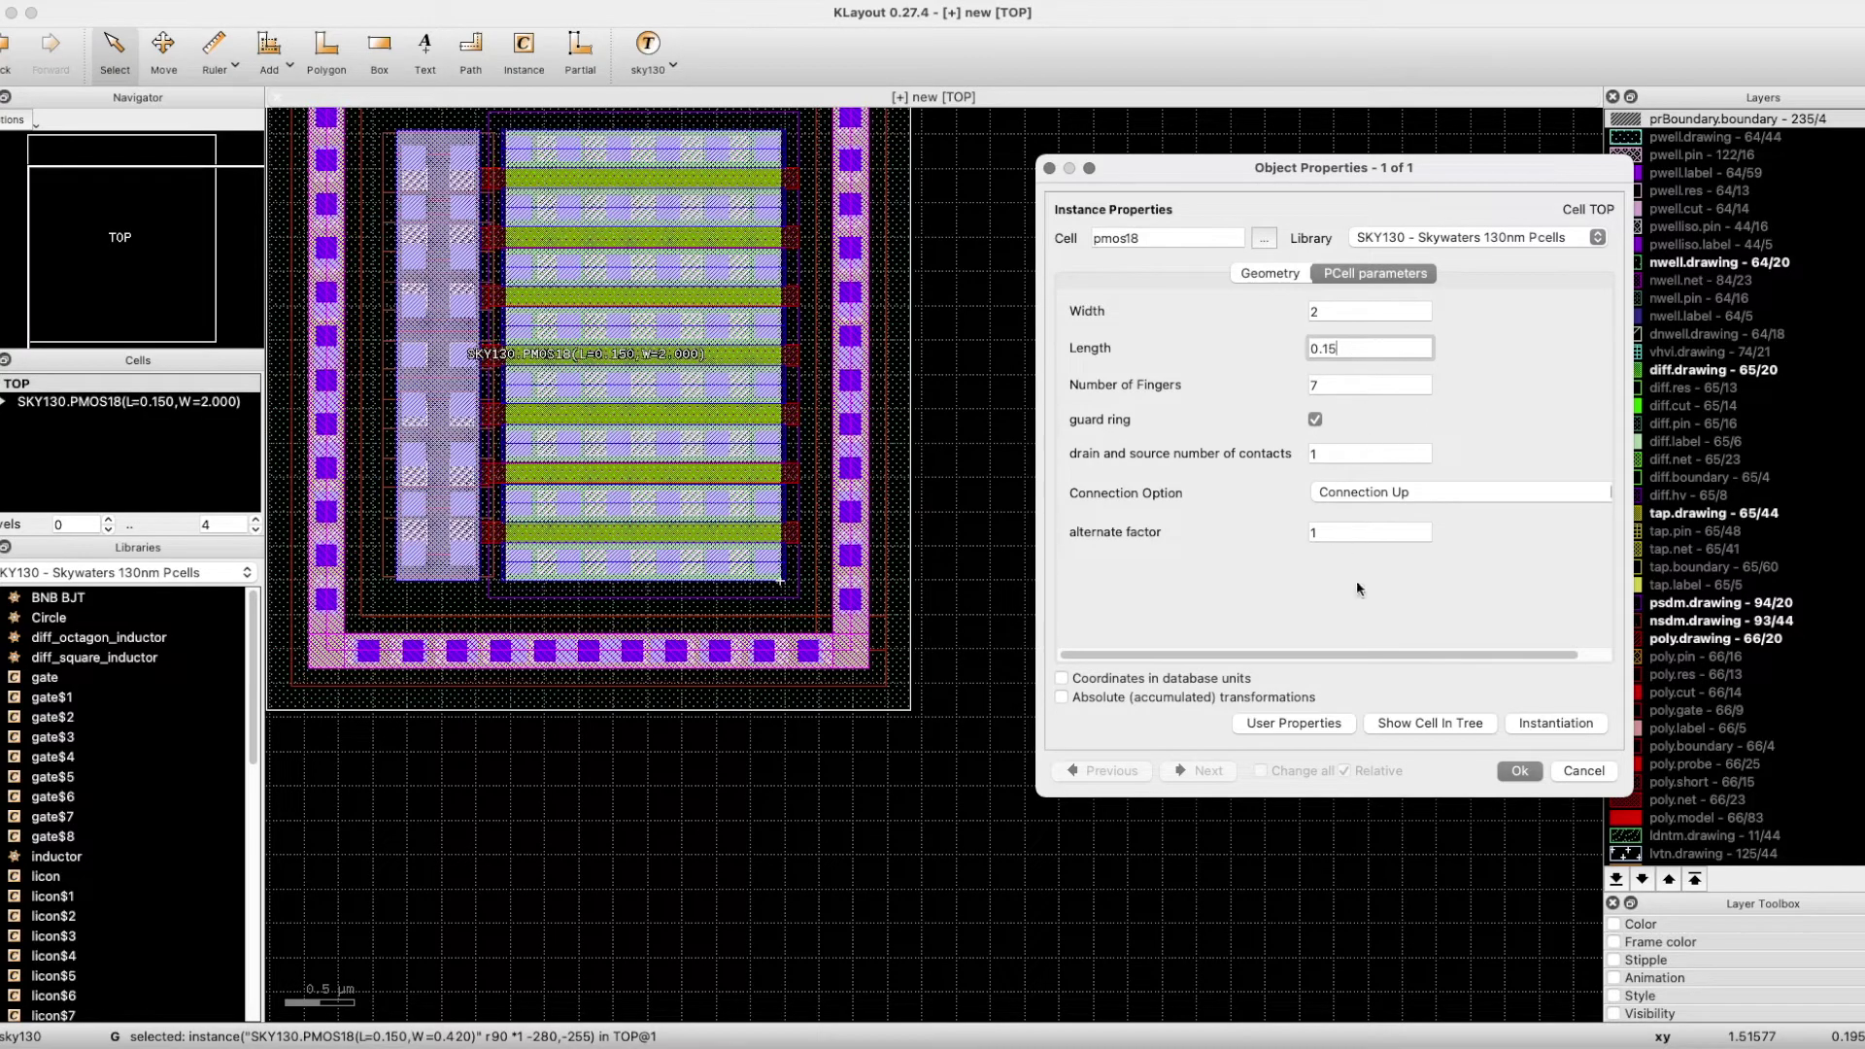
{"action": "left_click", "coordinate": [1517, 770]}
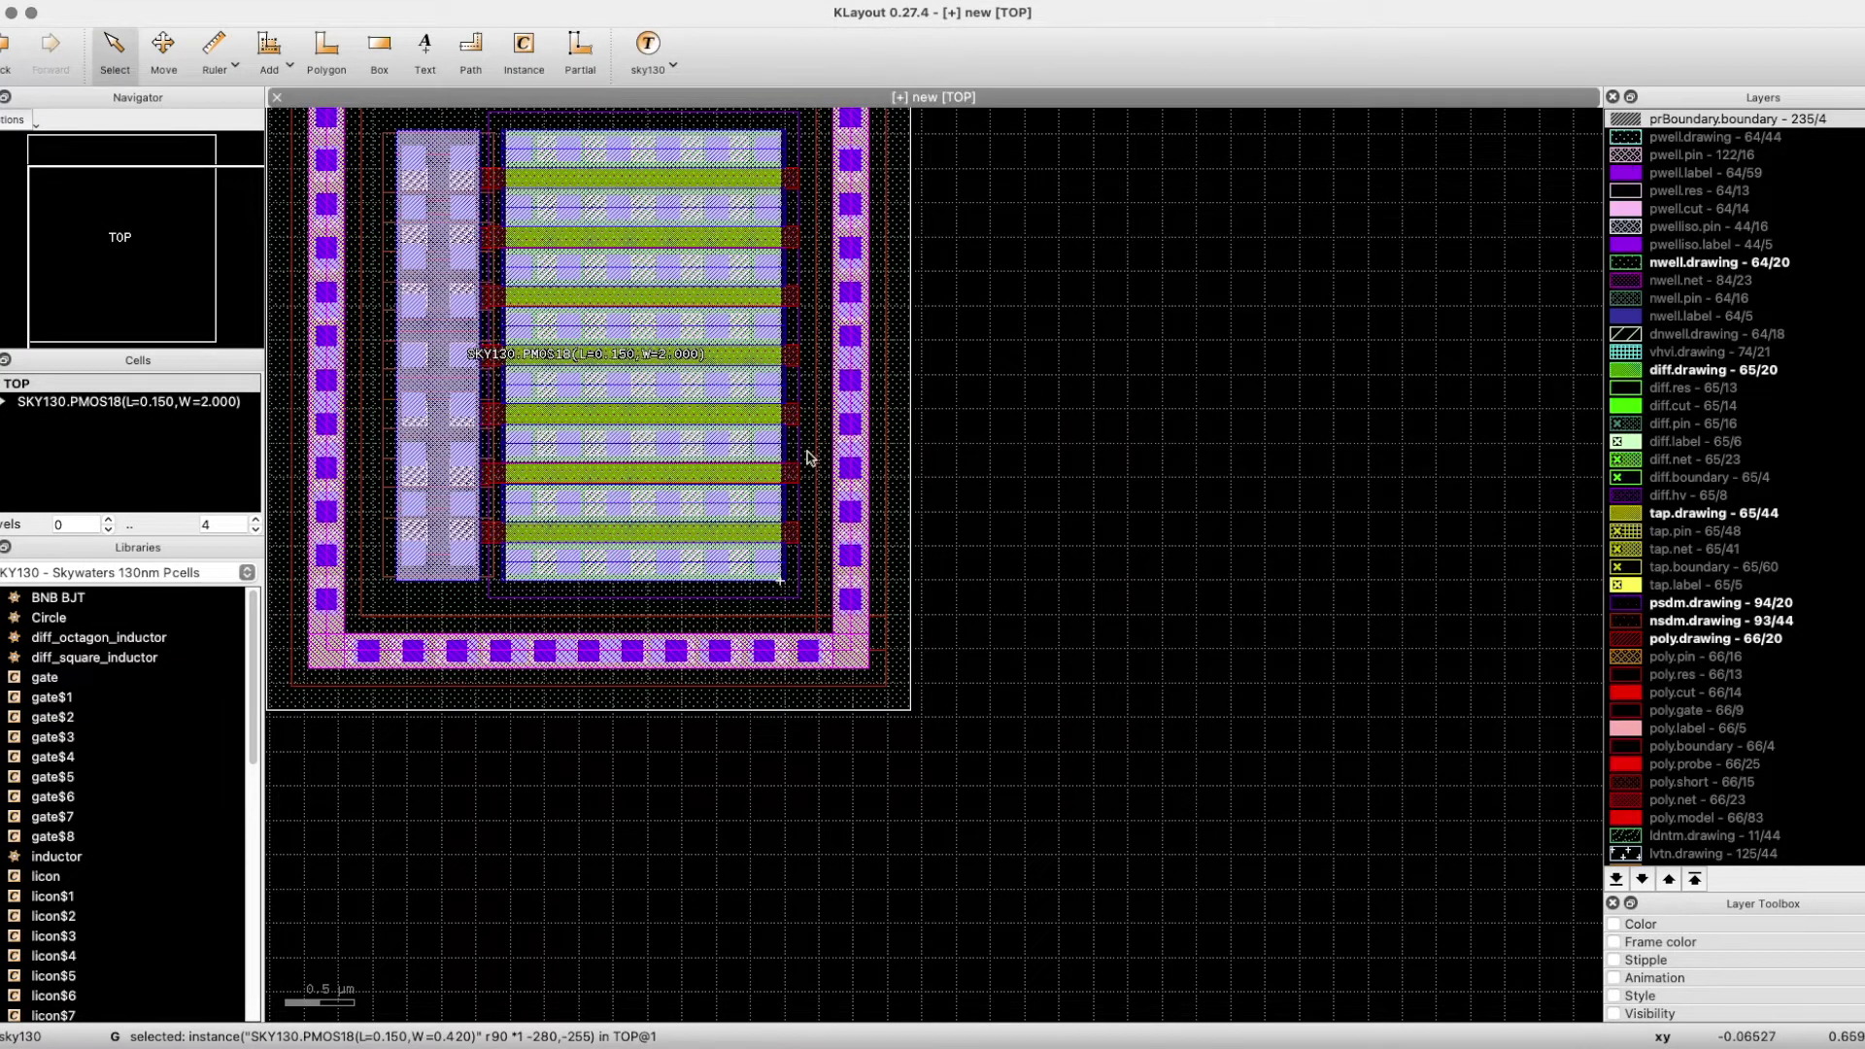
- Duplicate the PMOS instance and place the copy beside the original, offset 5.03 µm in x and 0 in y
{"action": "middle_click_drag", "start_coordinate": [926, 497], "coordinate": [1023, 588]}
{"action": "scroll", "coordinate": [927, 413], "scroll_direction": "down", "scroll_amount": 2}
{"action": "left_click", "coordinate": [282, 707]}
{"action": "left_click", "coordinate": [790, 492]}
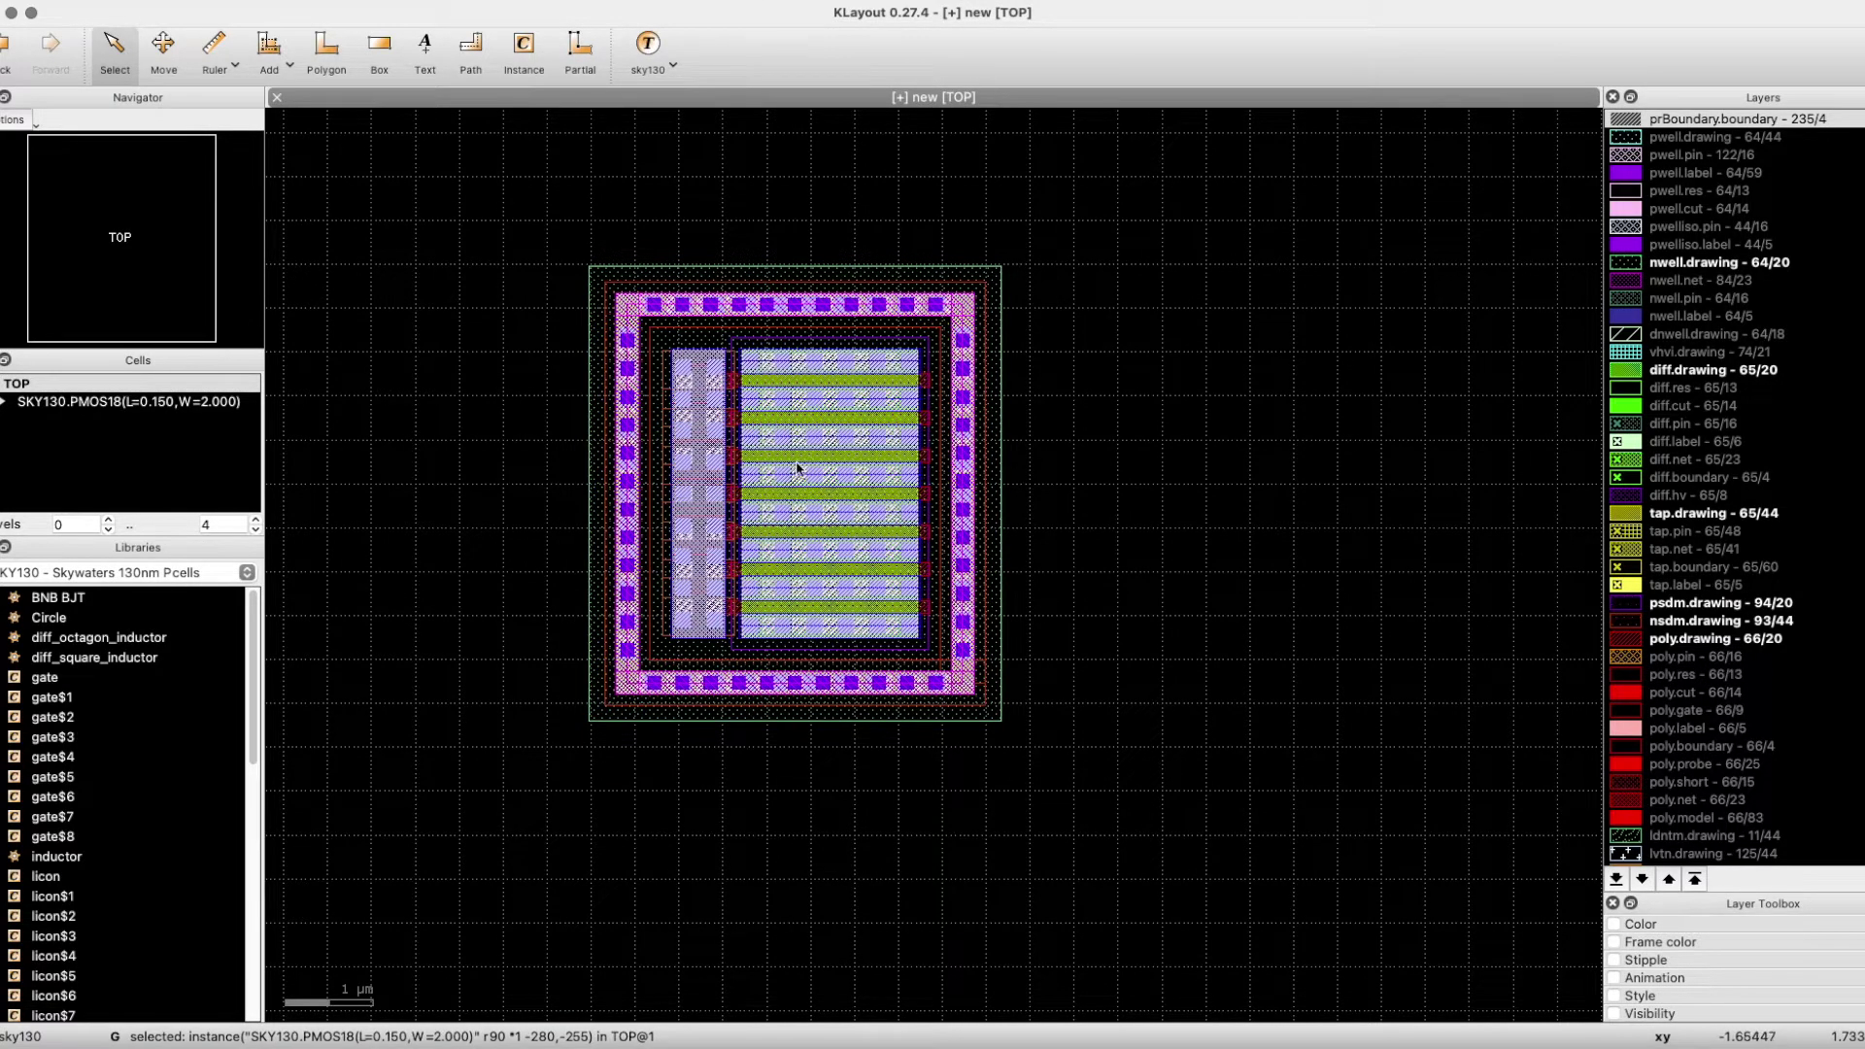
{"action": "scroll", "coordinate": [767, 398], "scroll_direction": "up", "scroll_amount": 1}
{"action": "scroll", "coordinate": [561, 436], "scroll_direction": "down", "scroll_amount": 1}
{"action": "left_click", "coordinate": [166, 50]}
{"action": "left_click_drag", "start_coordinate": [626, 439], "coordinate": [1058, 439]}
{"action": "scroll", "coordinate": [840, 461], "scroll_direction": "up", "scroll_amount": 3}
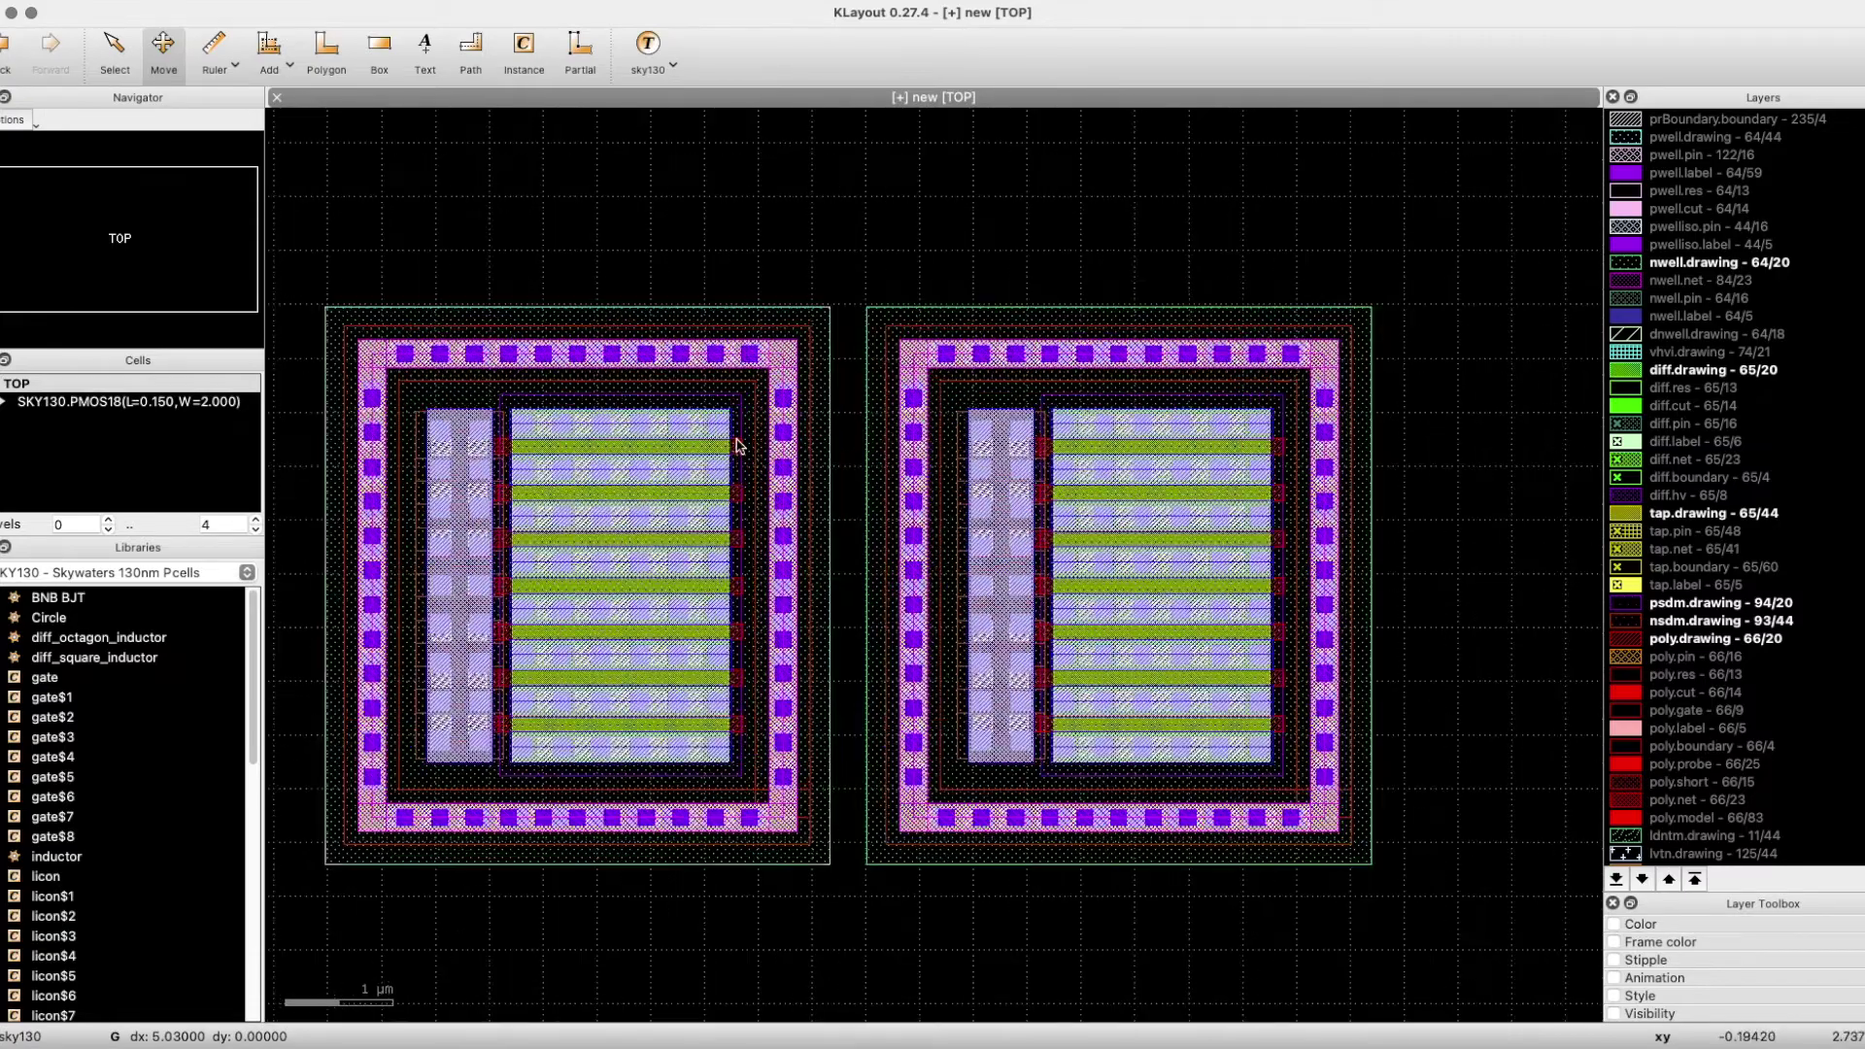
{"action": "key", "text": "Escape"}
- Change the copied instance's cell from pmos18 to nmos18 in its instance properties
{"action": "double_click", "coordinate": [1102, 489]}
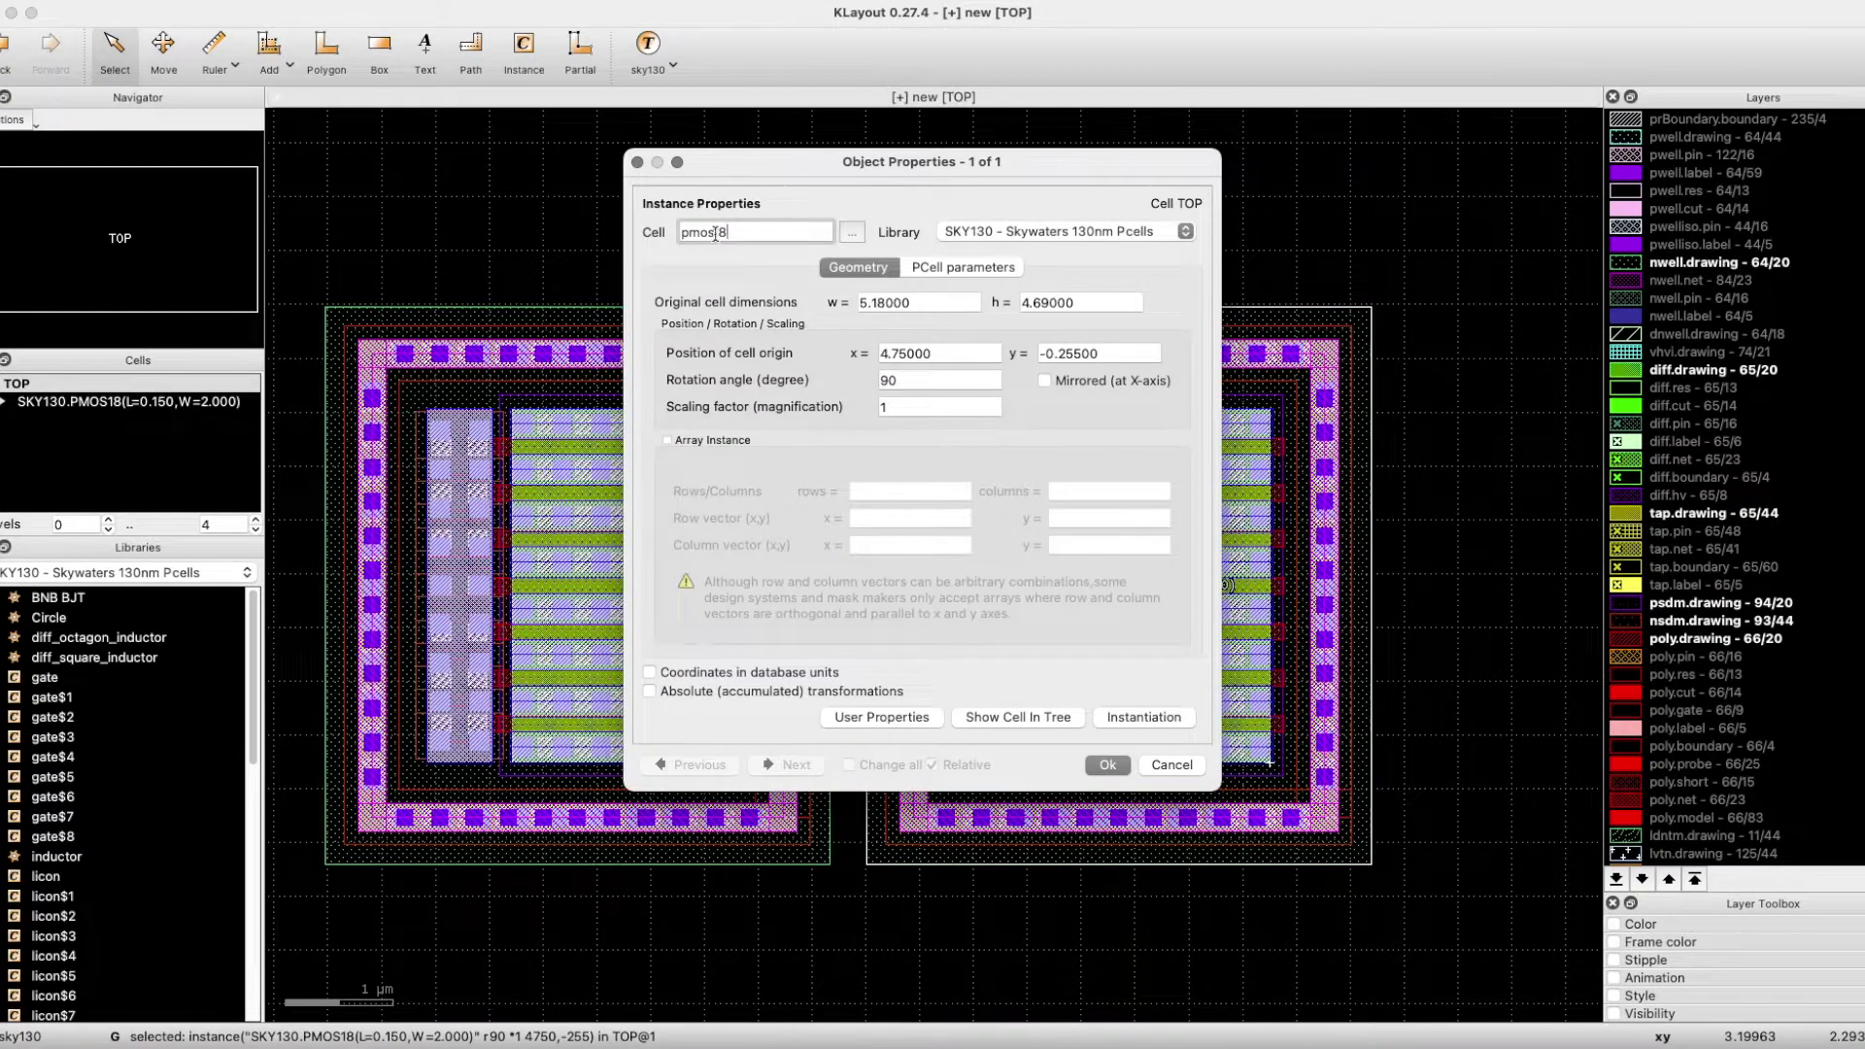
{"action": "type", "text": "n"}
{"action": "key", "text": "Return"}
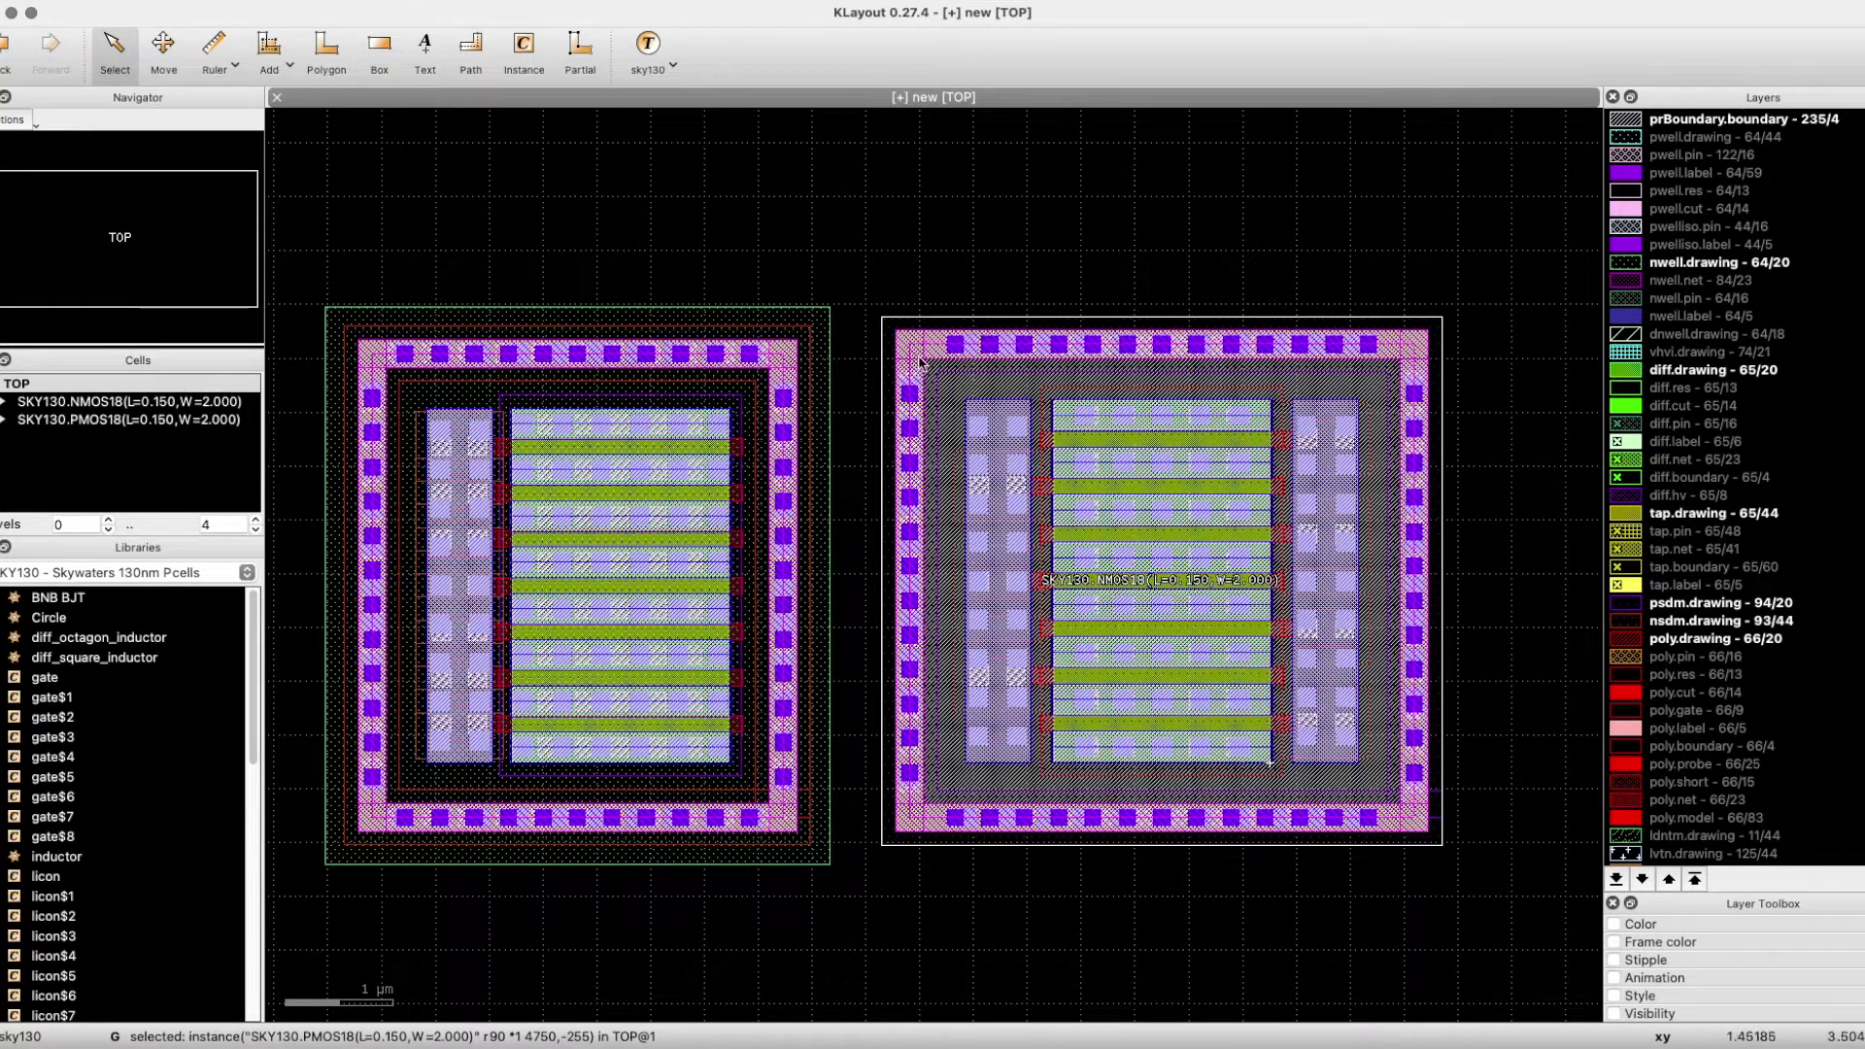
- Try the Connection Down option in the NMOS's PCell parameters and set it back to Connection Up
{"action": "left_click", "coordinate": [986, 270]}
{"action": "left_click_drag", "start_coordinate": [953, 303], "coordinate": [933, 308]}
{"action": "left_click", "coordinate": [1015, 347]}
{"action": "left_click_drag", "start_coordinate": [957, 380], "coordinate": [908, 402]}
{"action": "left_click", "coordinate": [1032, 488]}
{"action": "left_click", "coordinate": [999, 484]}
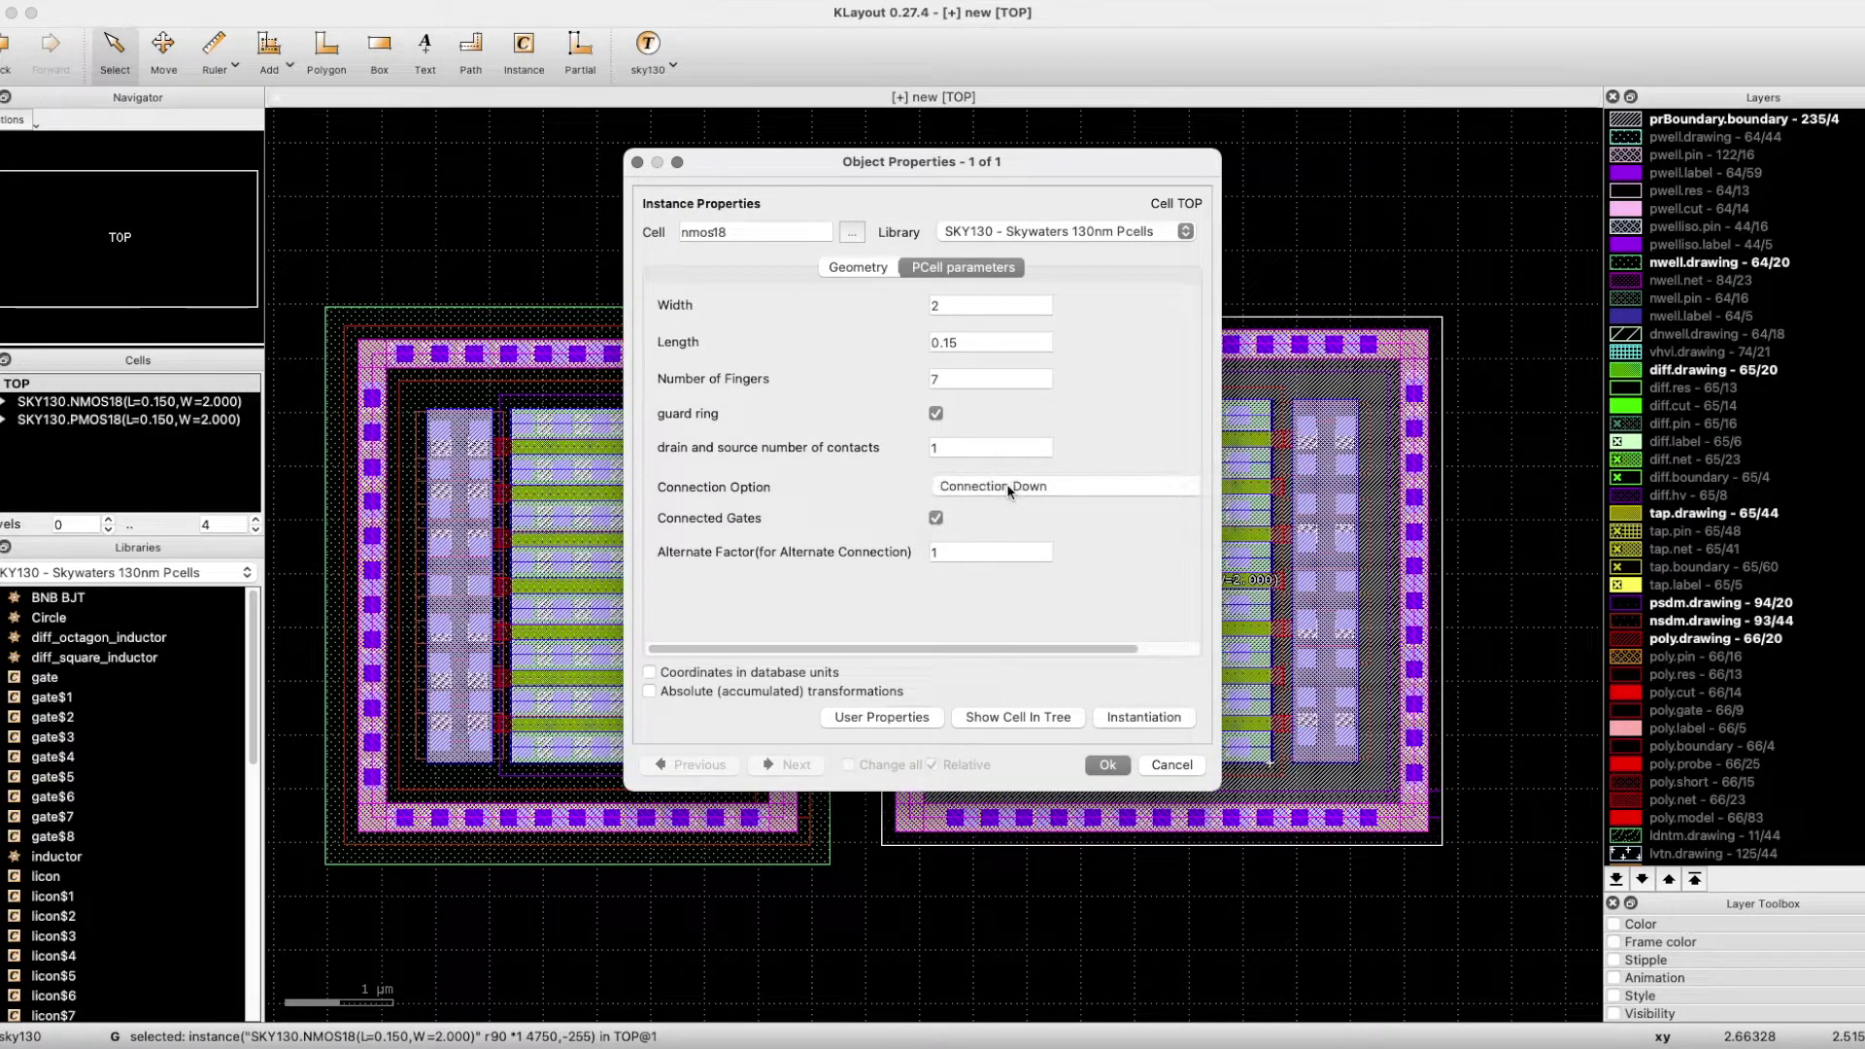
{"action": "left_click", "coordinate": [1000, 486]}
{"action": "left_click", "coordinate": [1000, 470]}
{"action": "left_click_drag", "start_coordinate": [1083, 175], "coordinate": [758, 340]}
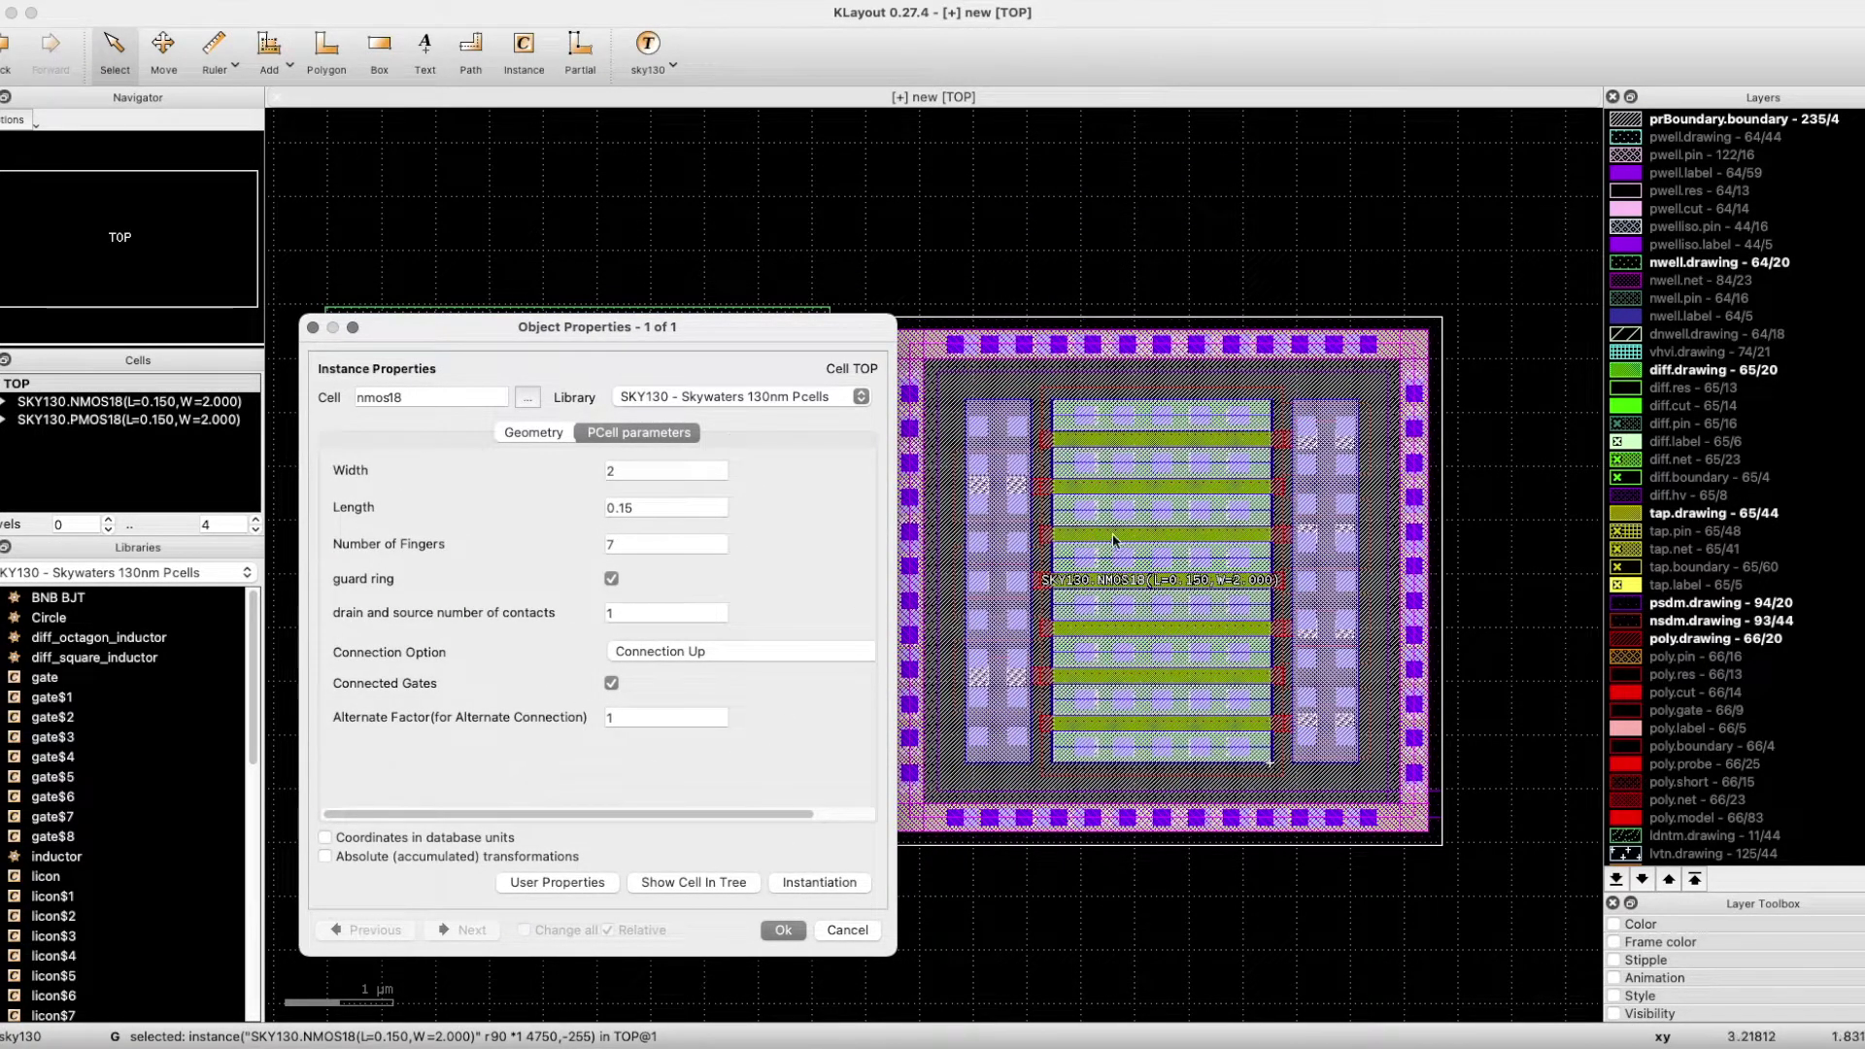
- Try the NMOS with Connected Gates turned off, restore the option, and close its instance properties
{"action": "left_click_drag", "start_coordinate": [680, 338], "coordinate": [747, 245]}
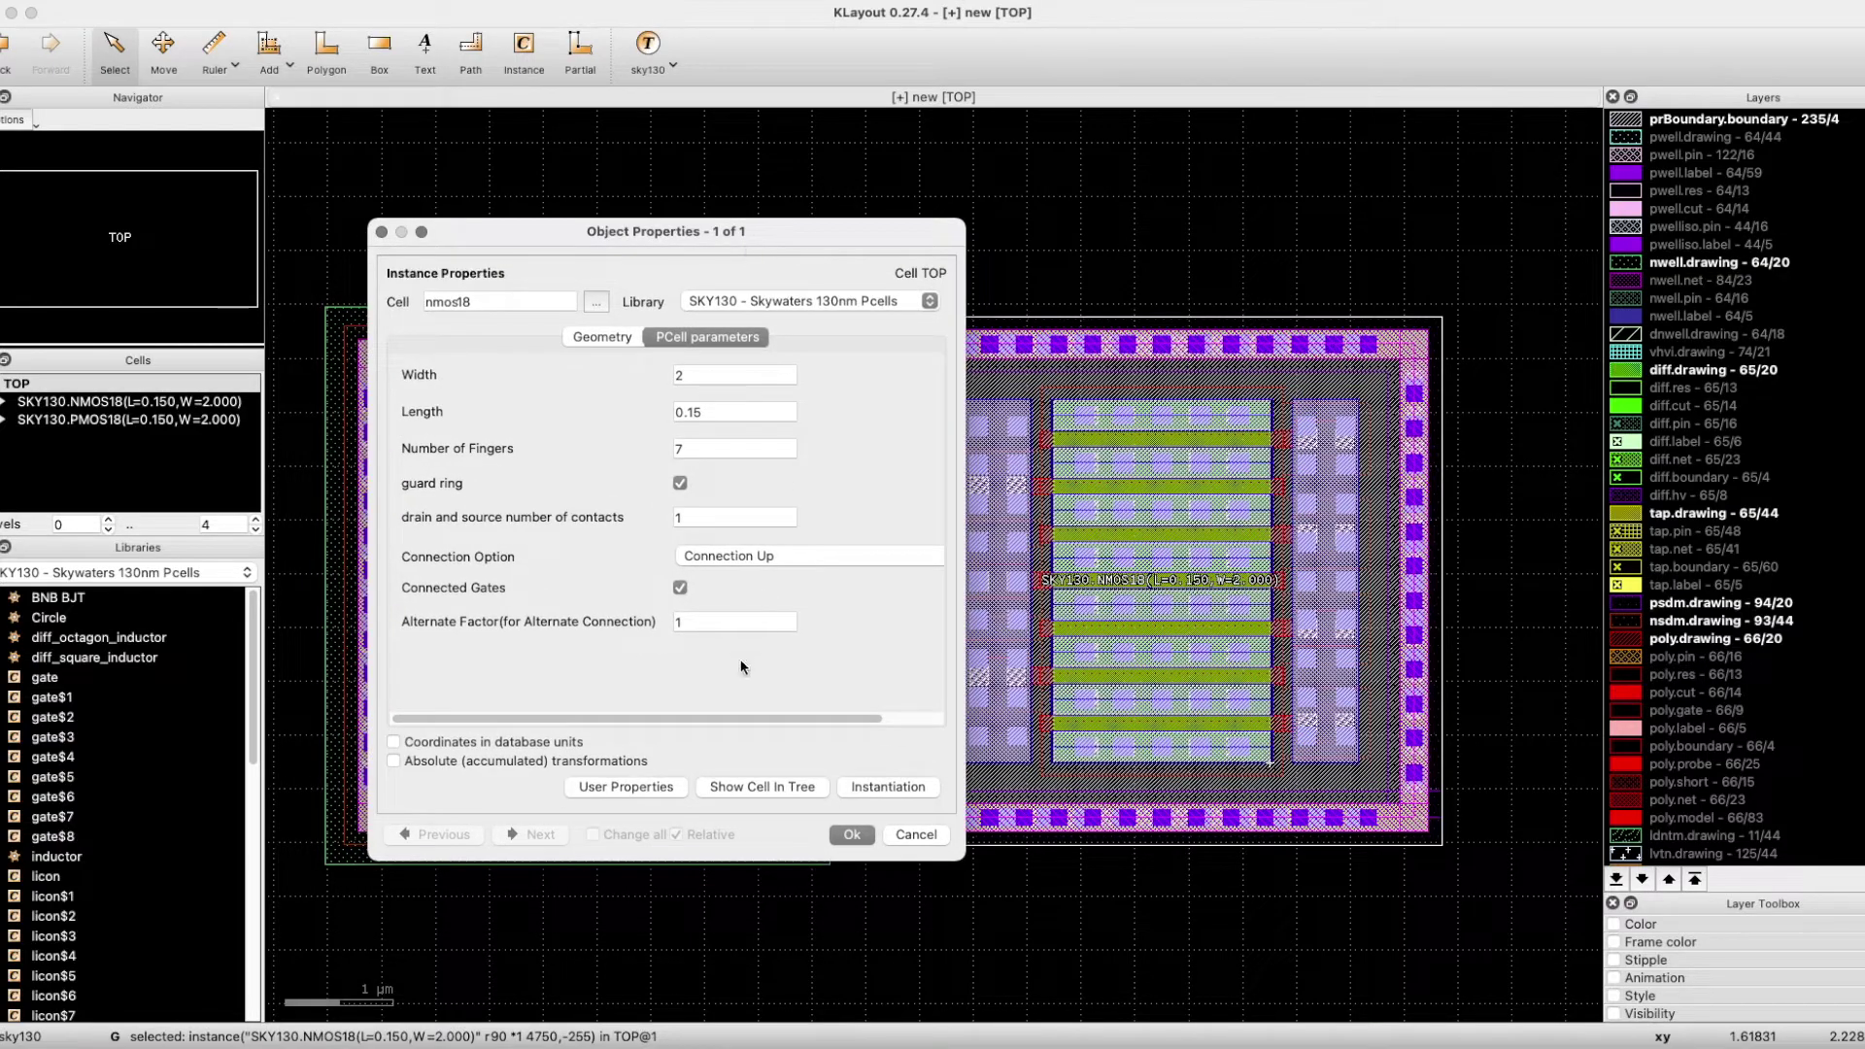
{"action": "left_click", "coordinate": [680, 589]}
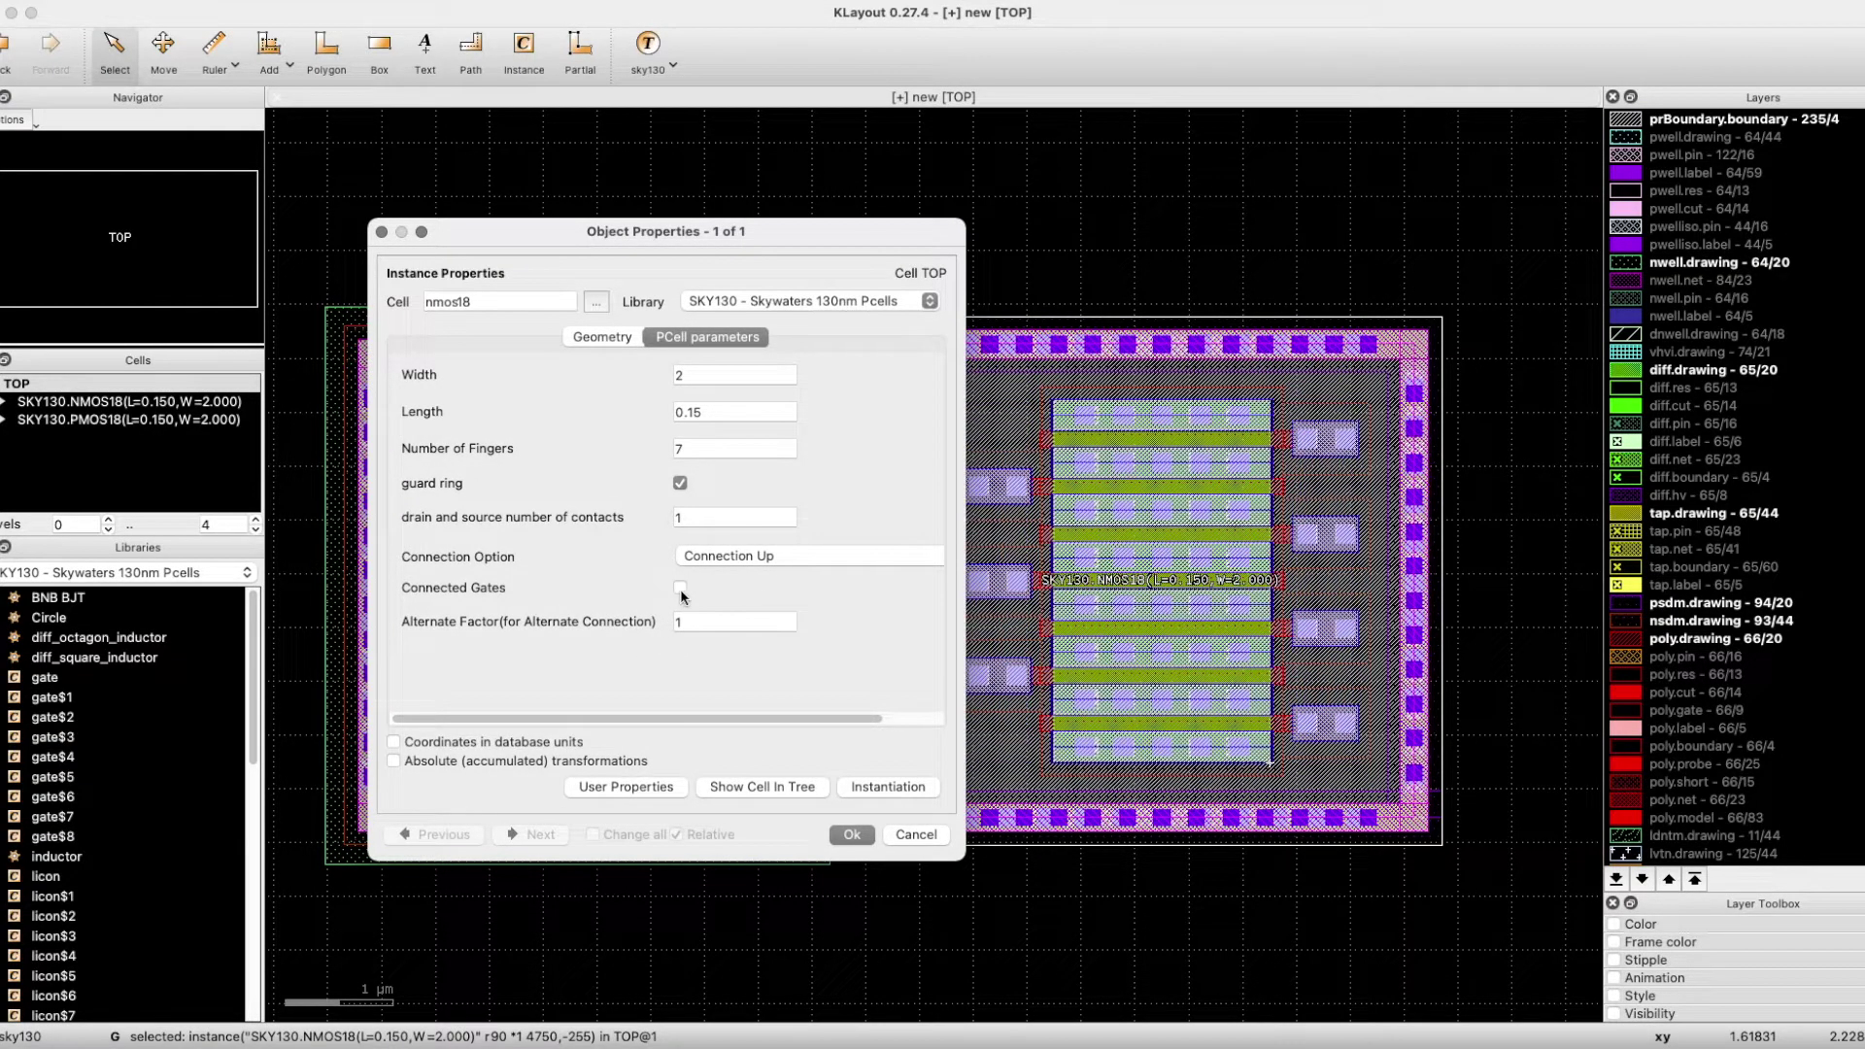
{"action": "left_click", "coordinate": [852, 834]}
{"action": "left_click", "coordinate": [766, 258]}
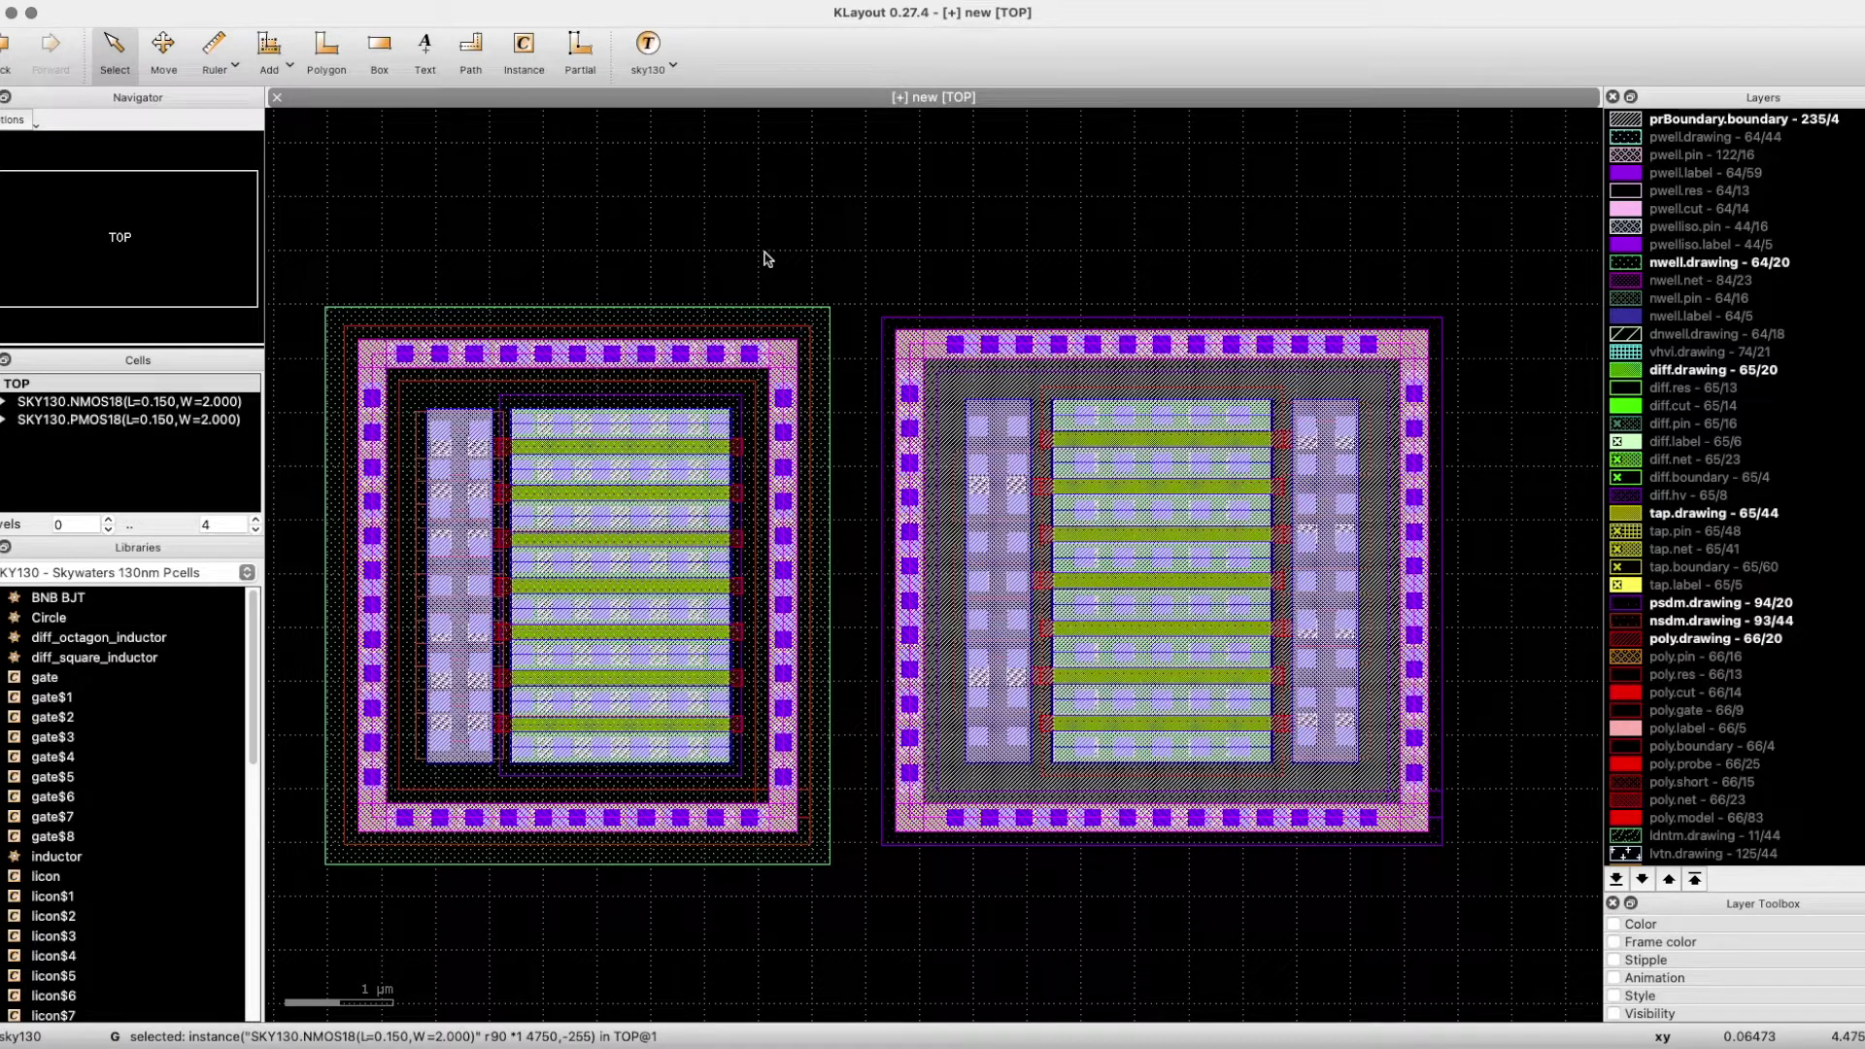
{"action": "scroll", "coordinate": [762, 392], "scroll_direction": "down", "scroll_amount": 1}
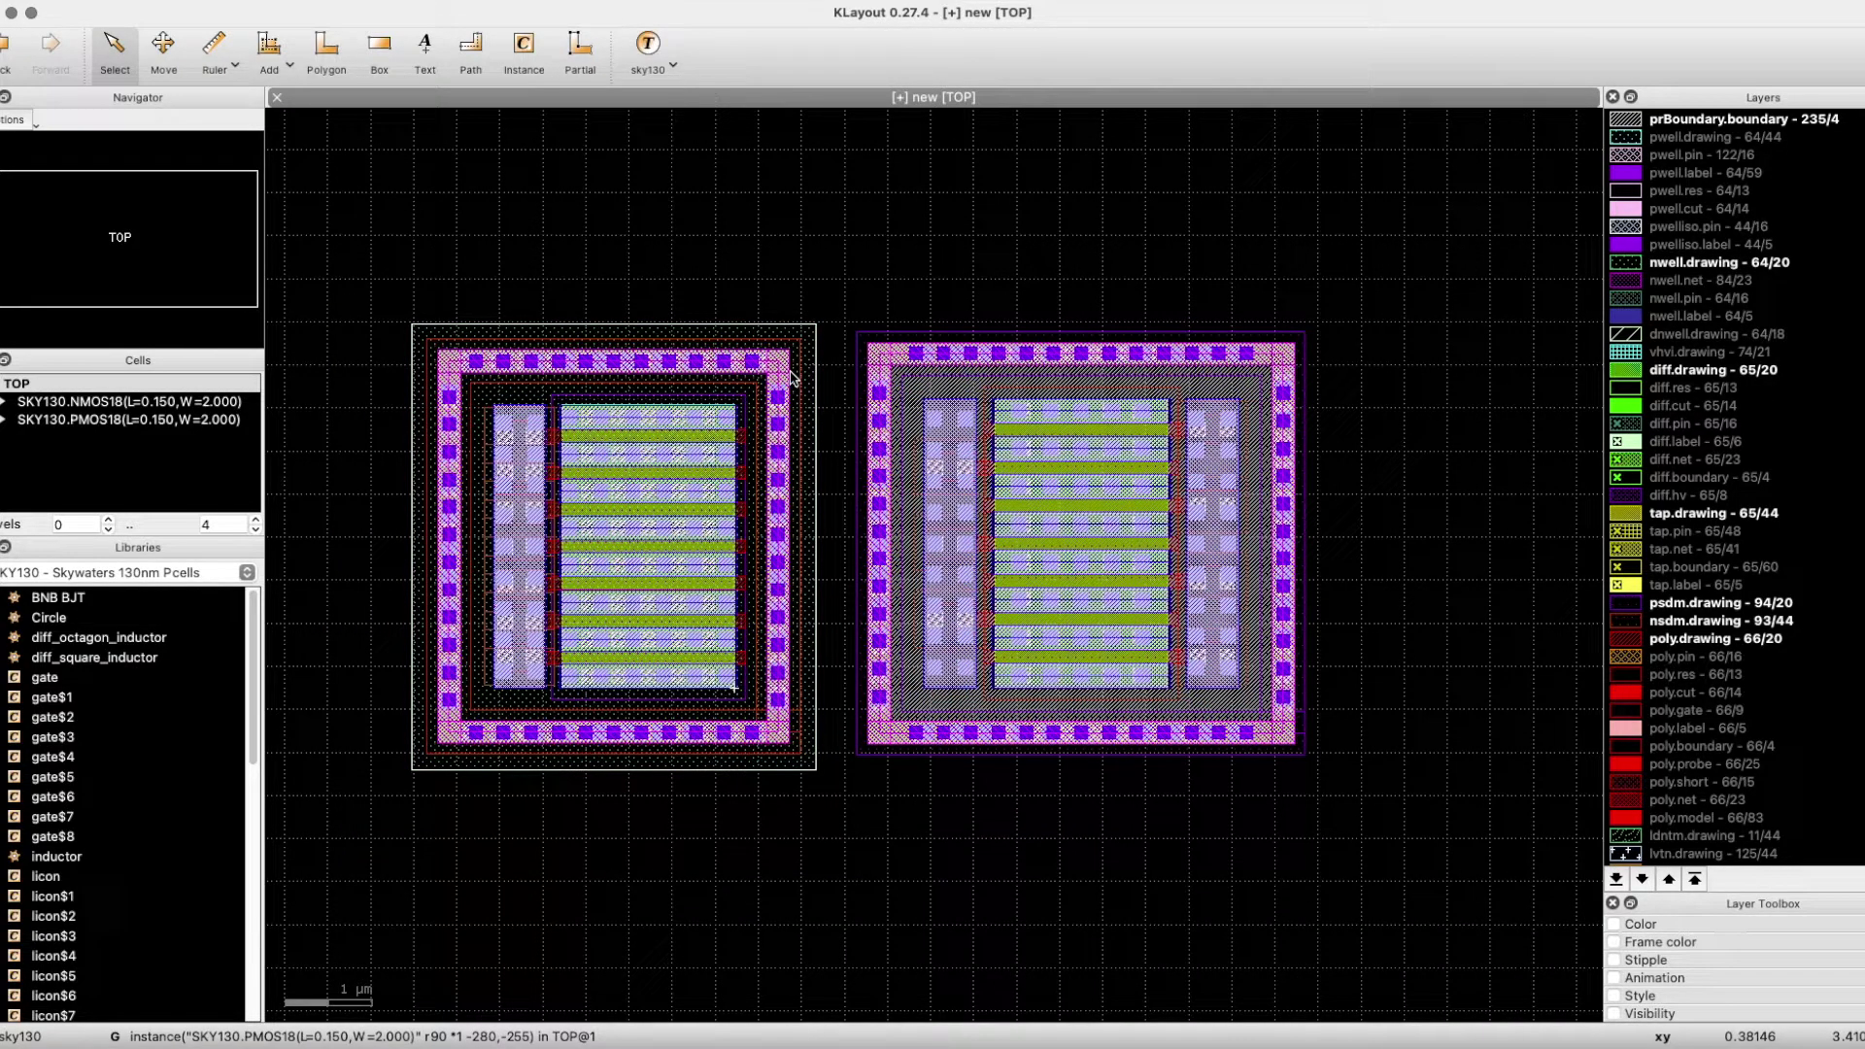